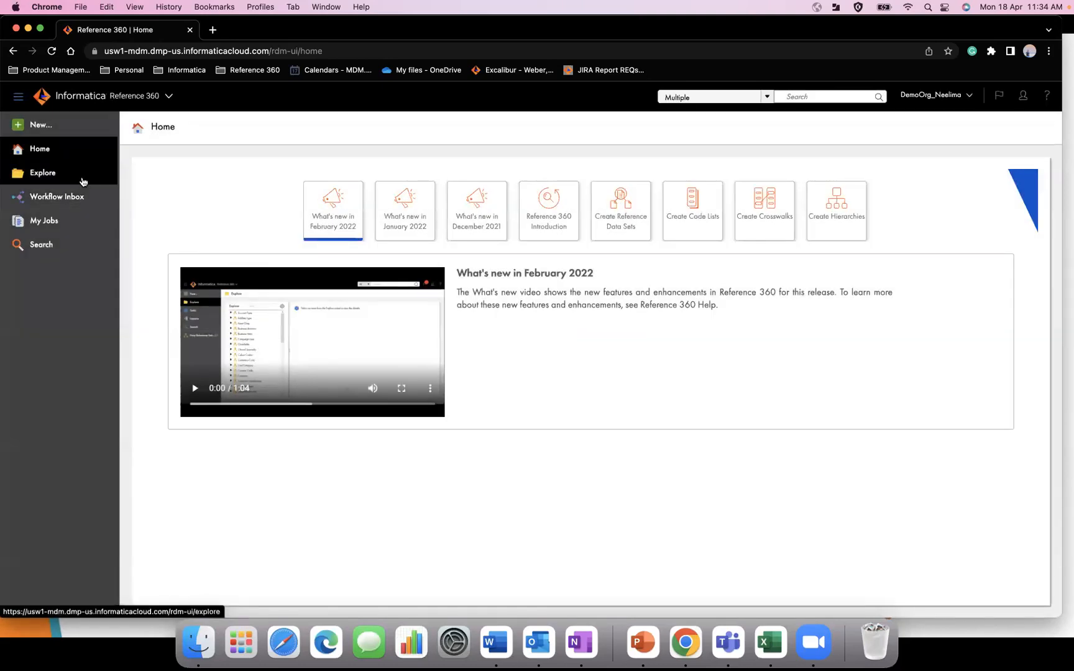
Step: Open the Enterprise Location types code list from Explore under Geography > Location types
left_click(82, 182)
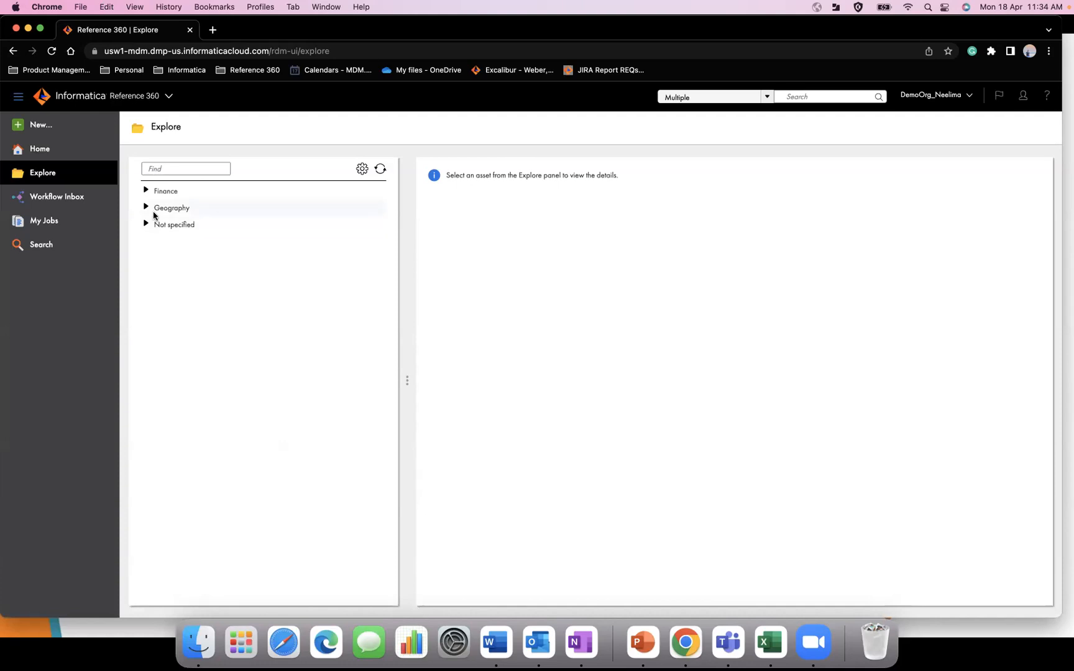
left_click(146, 208)
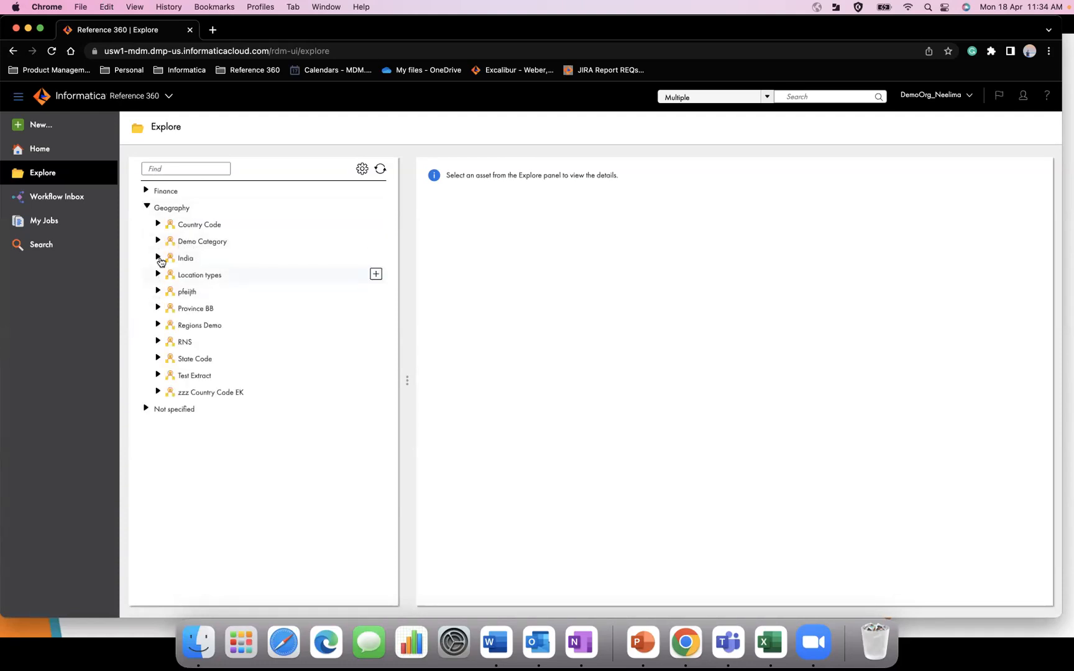
left_click(158, 274)
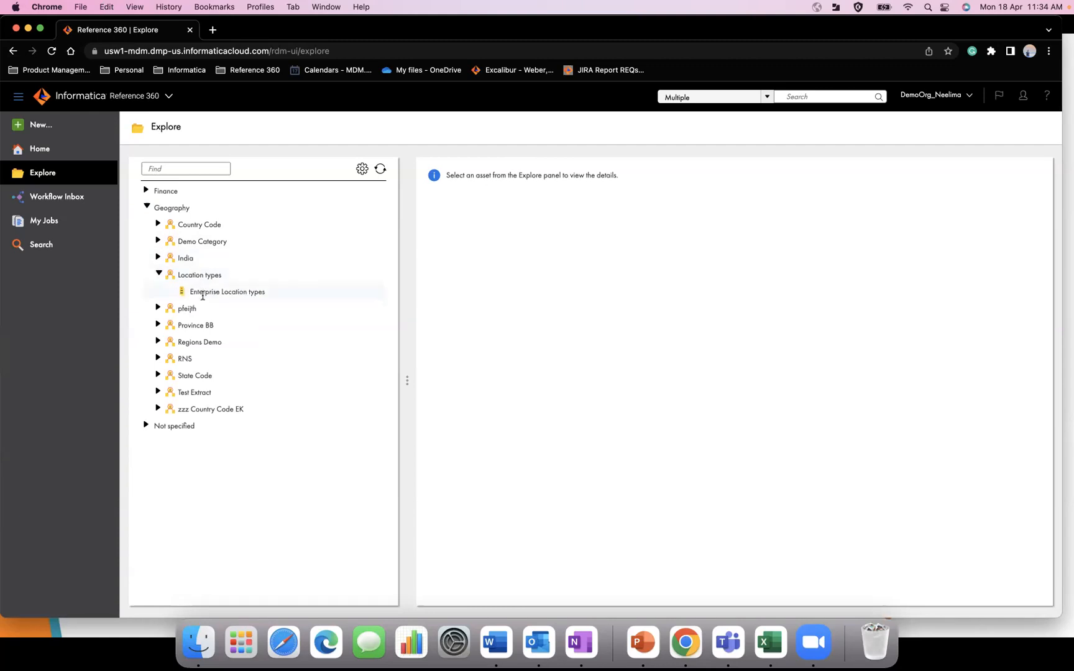
left_click(204, 298)
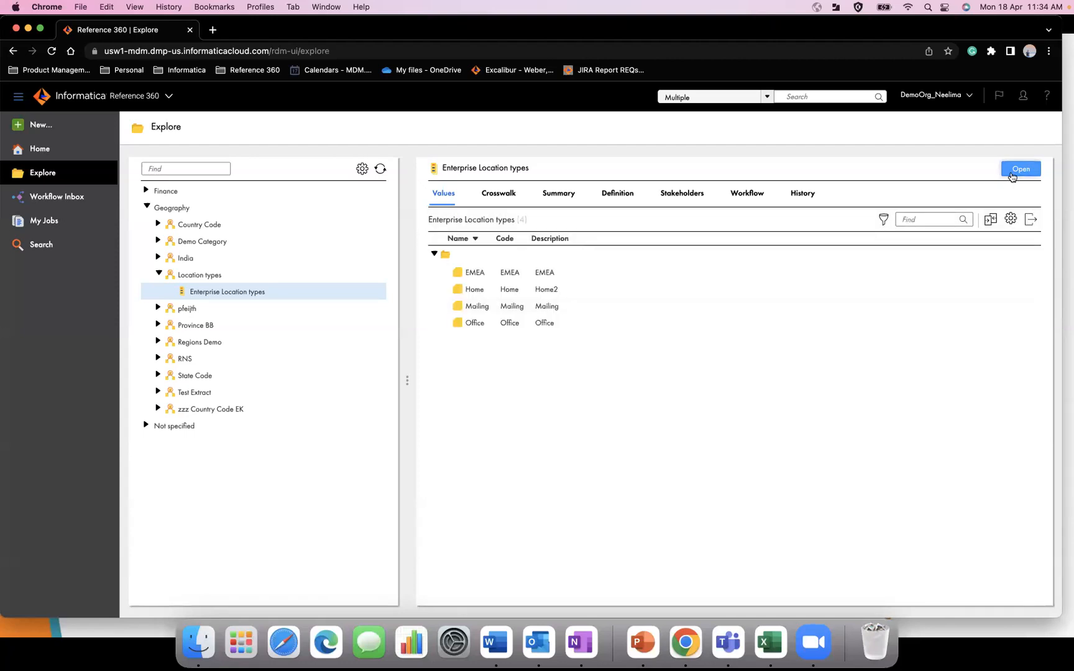
left_click(1012, 177)
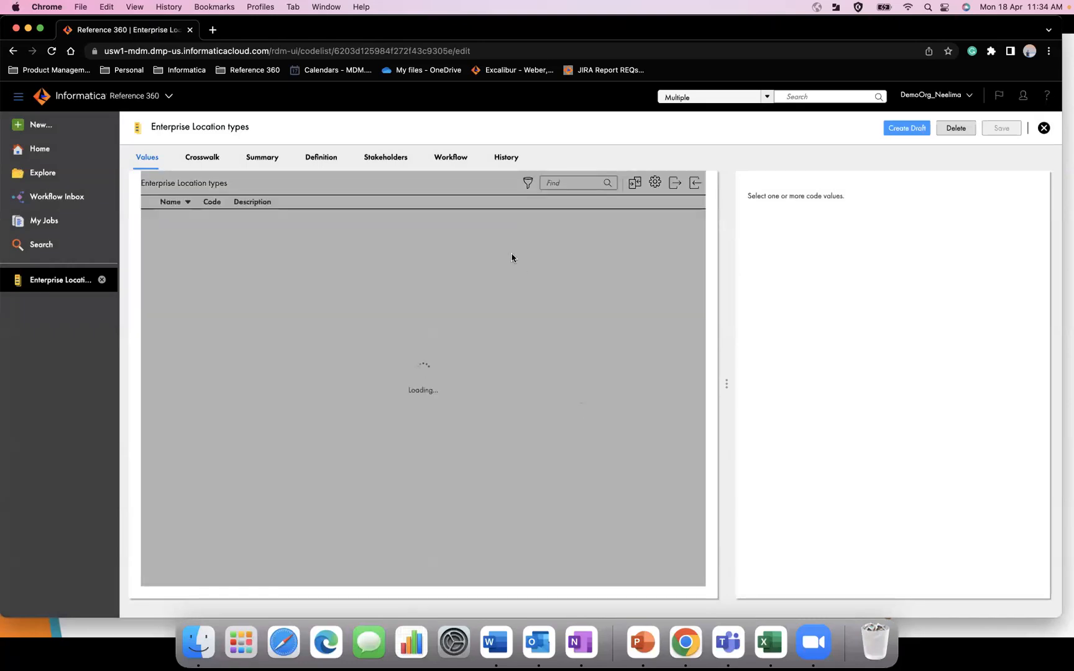
Step: Show the code list's Final Task workflow, leaving the Approve comment Optional
left_click(452, 166)
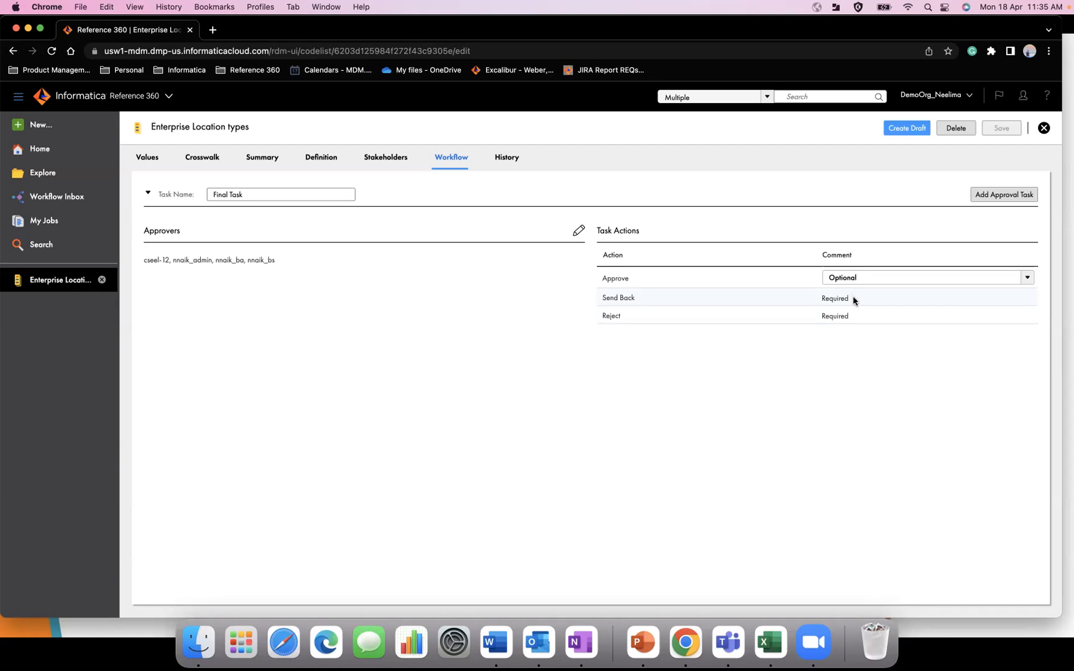
left_click(862, 278)
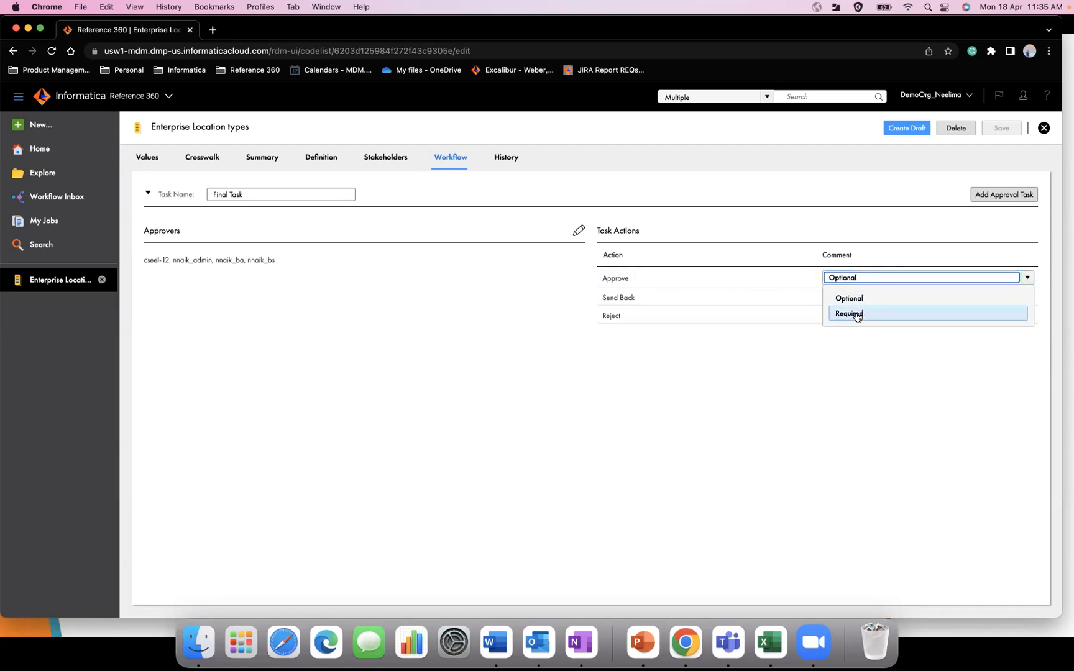
left_click(859, 244)
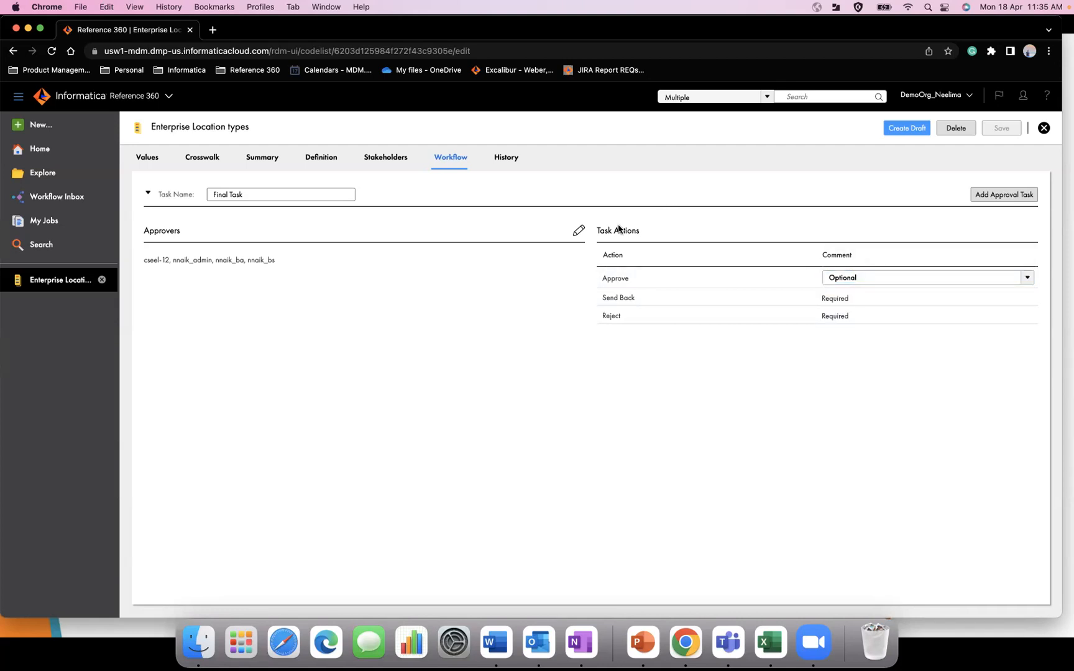
Step: Add a new approval task above the Final Task named 'Approval Task 1'
left_click(974, 191)
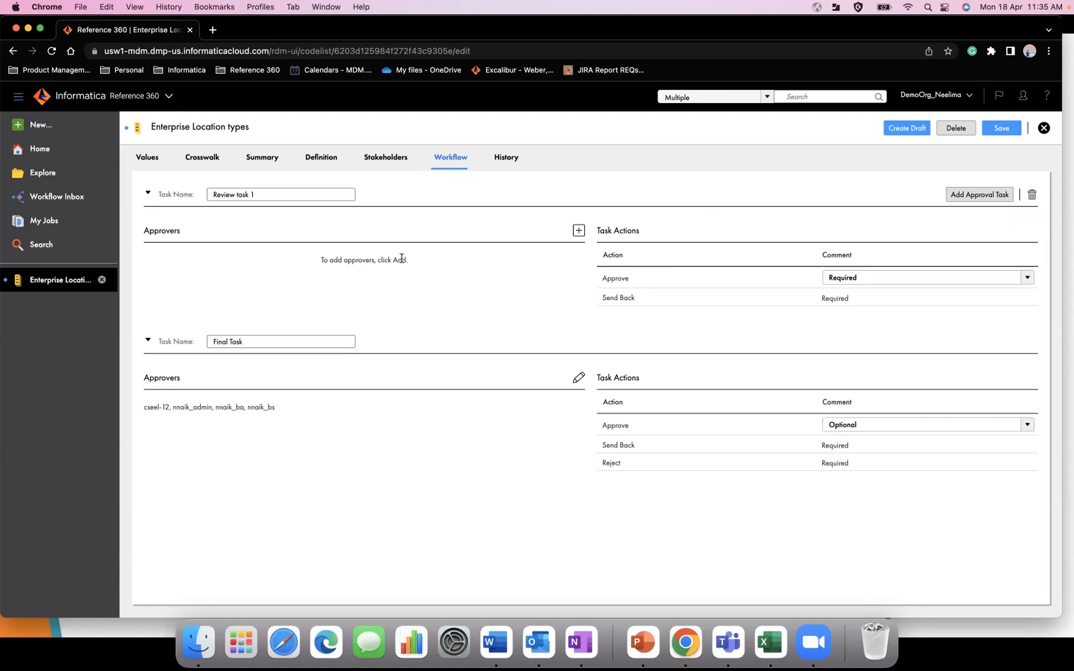
triple_click(283, 195)
key("BackSpace")
type("Approval Task")
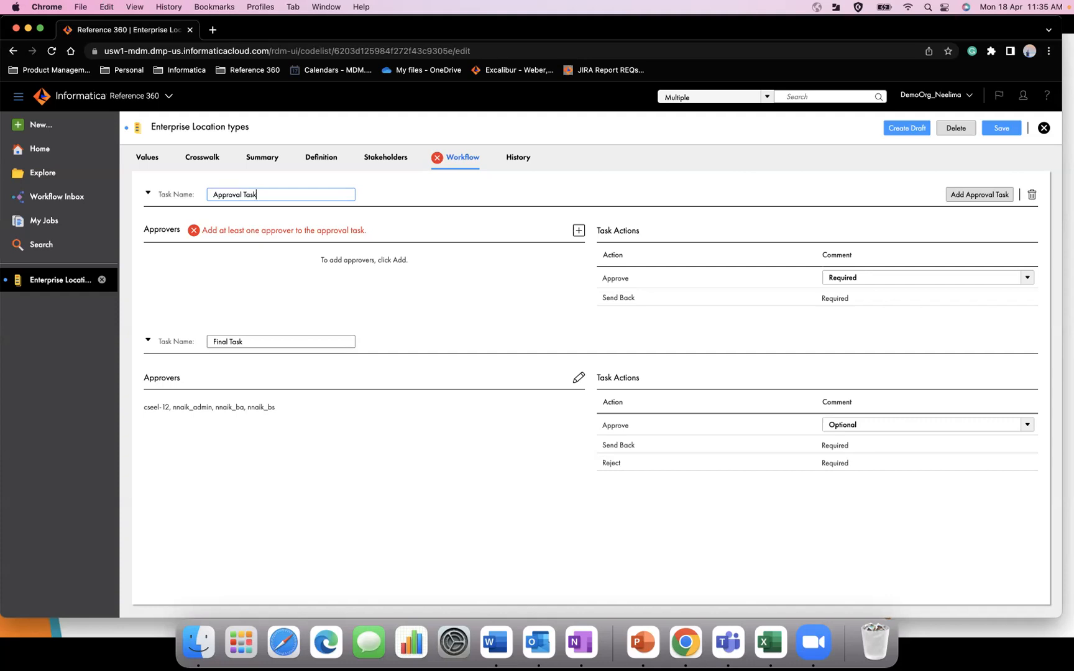
type(" 1")
Step: Assign two users as approvers of Approval Task 1
left_click(579, 231)
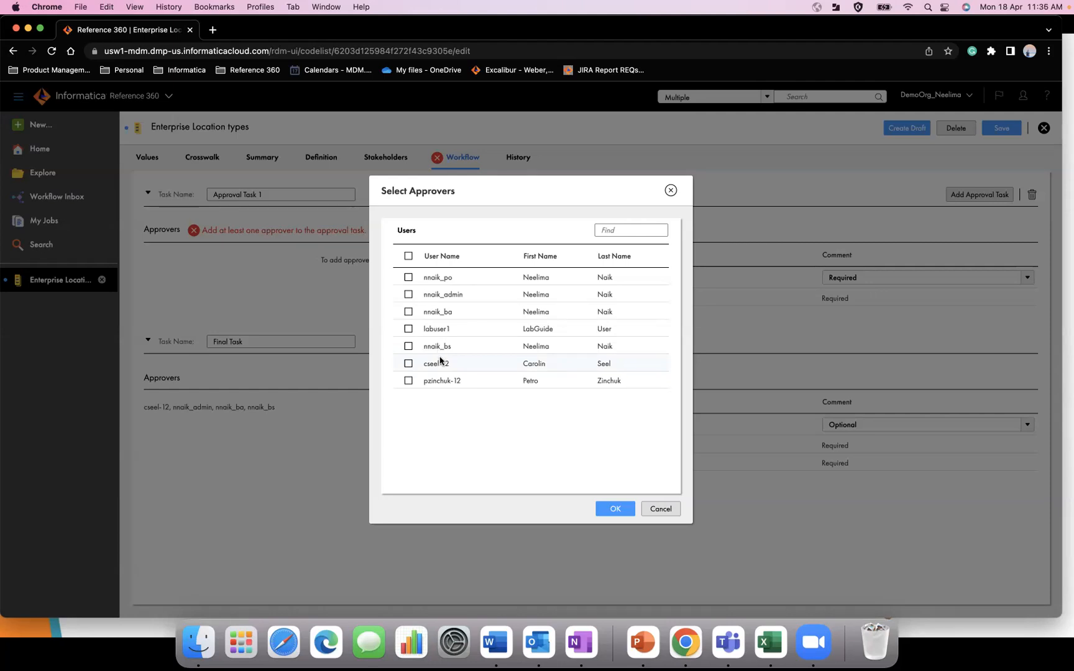
left_click(409, 365)
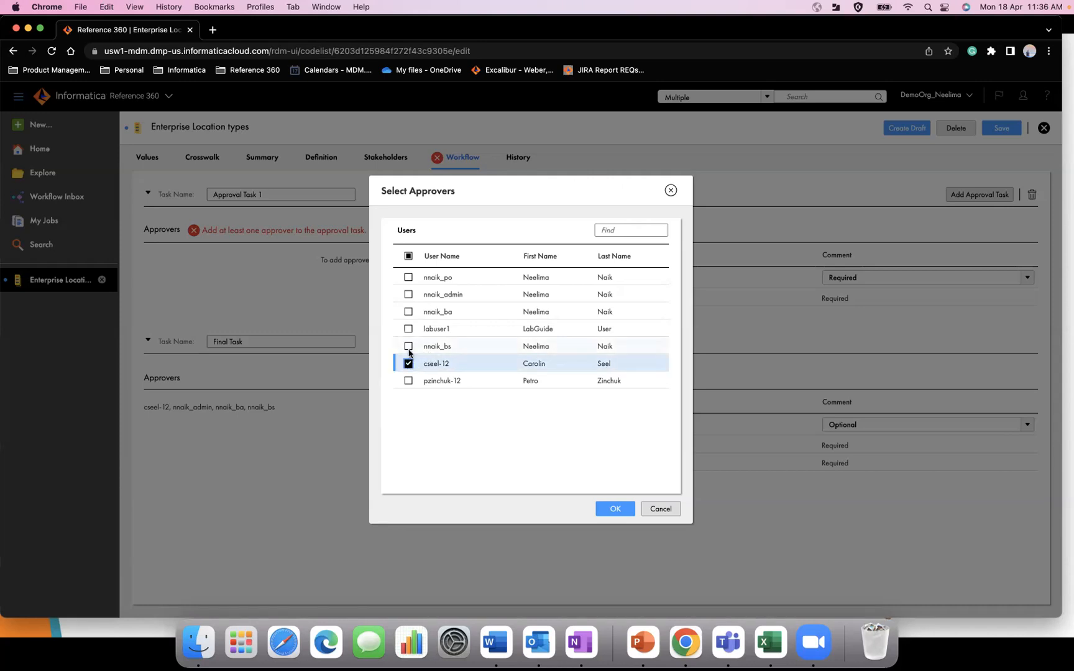
left_click(408, 347)
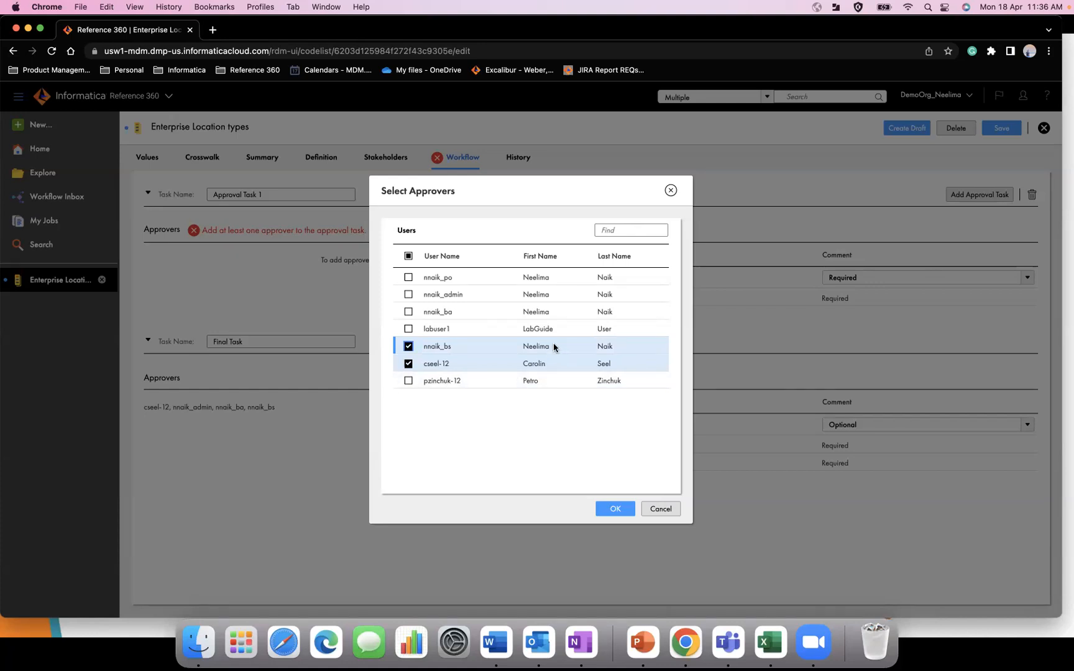
left_click(611, 509)
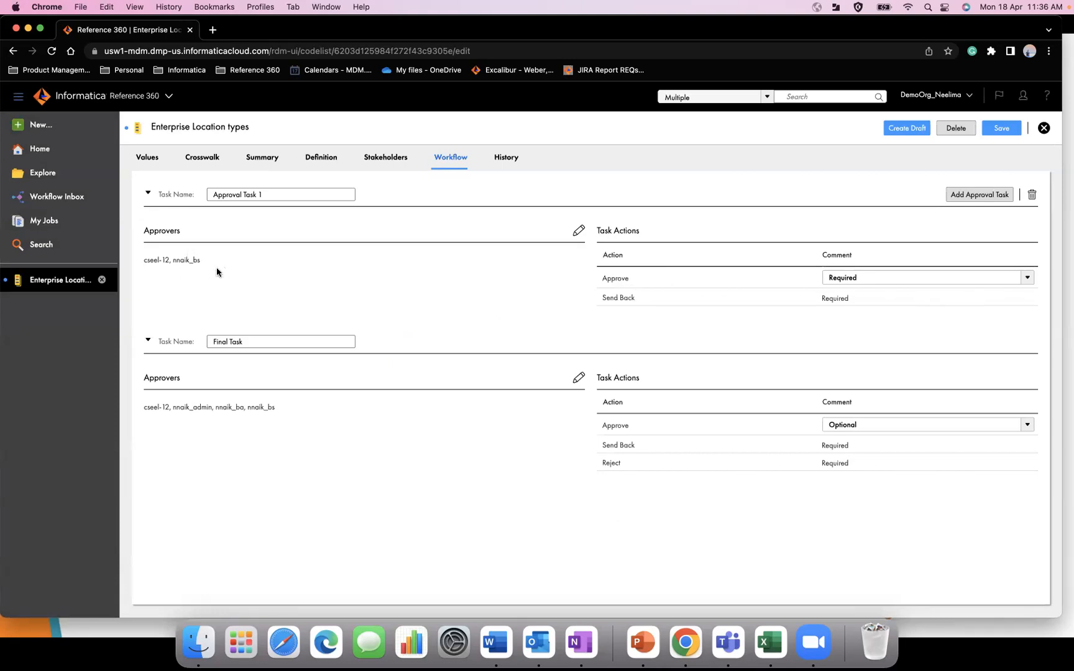
Step: Leave the admin user as sole Final Task approver and save the workflow
left_click(578, 381)
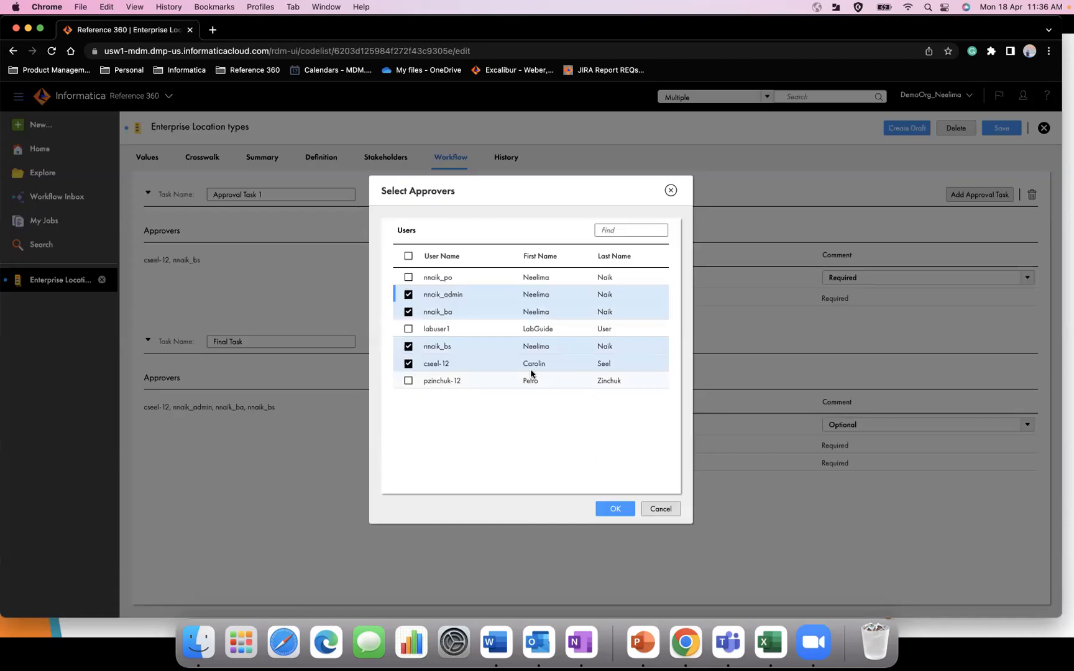
left_click(408, 361)
left_click(407, 347)
left_click(409, 312)
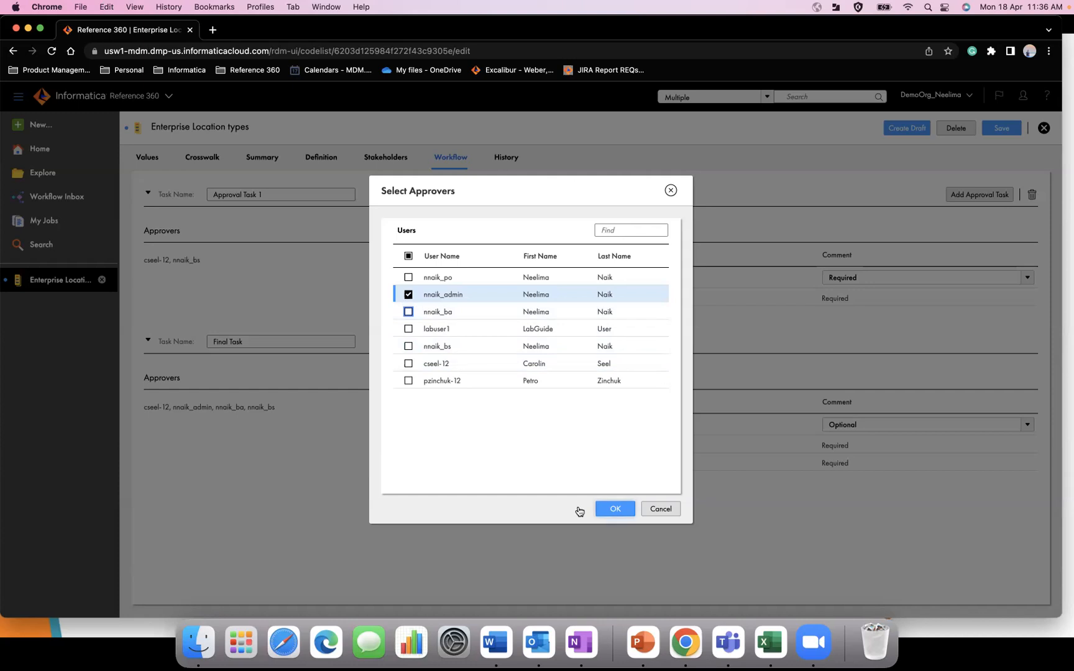
left_click(615, 509)
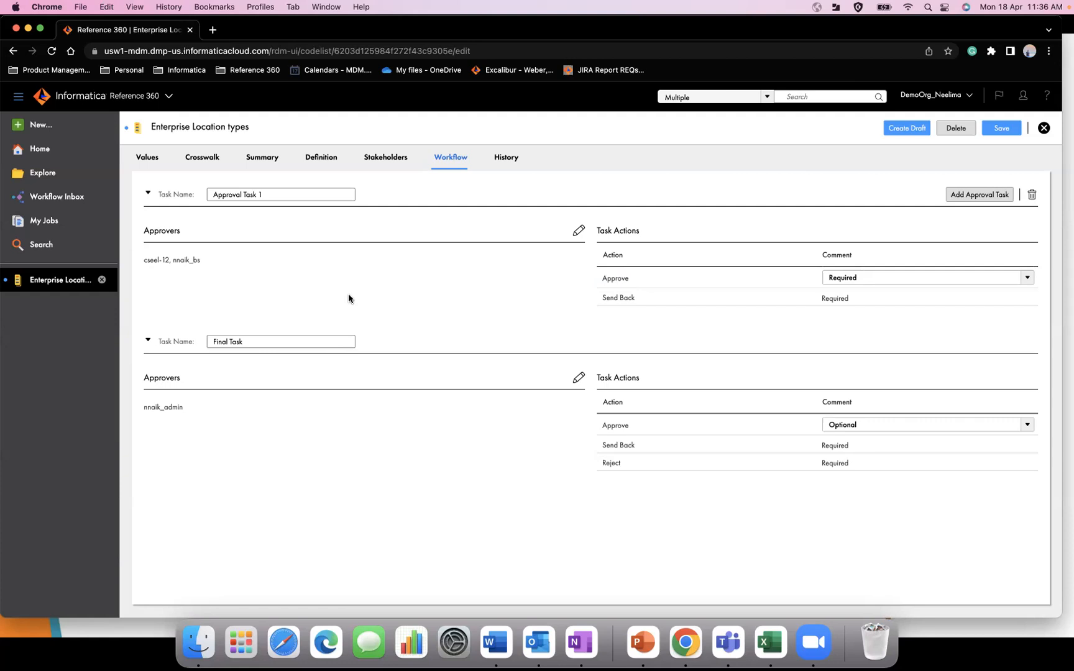
left_click(1005, 129)
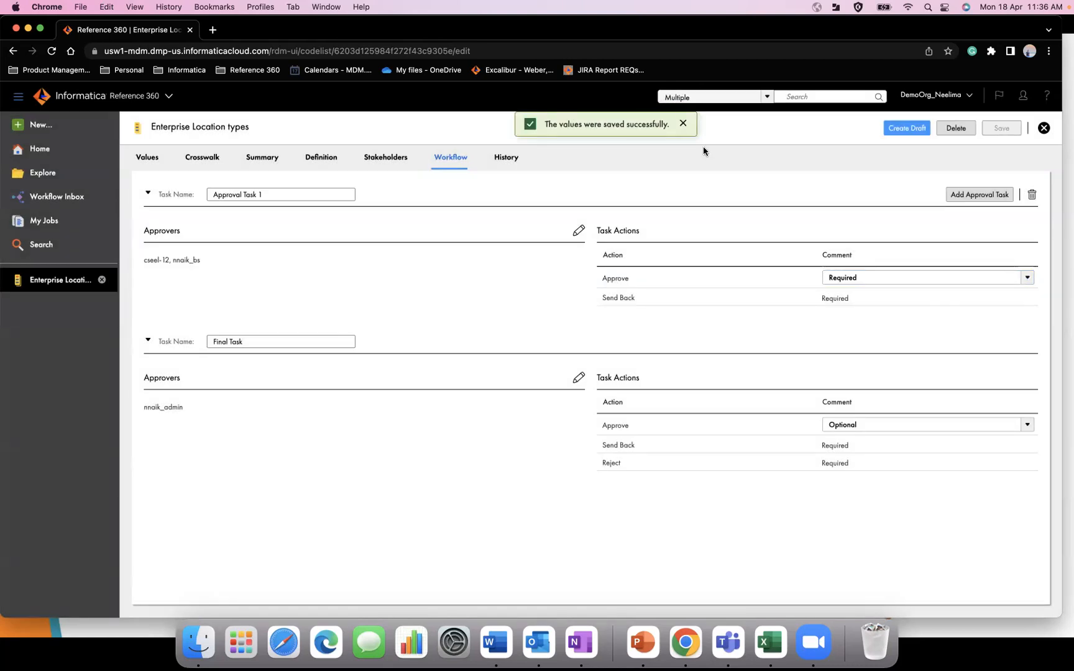
left_click(684, 126)
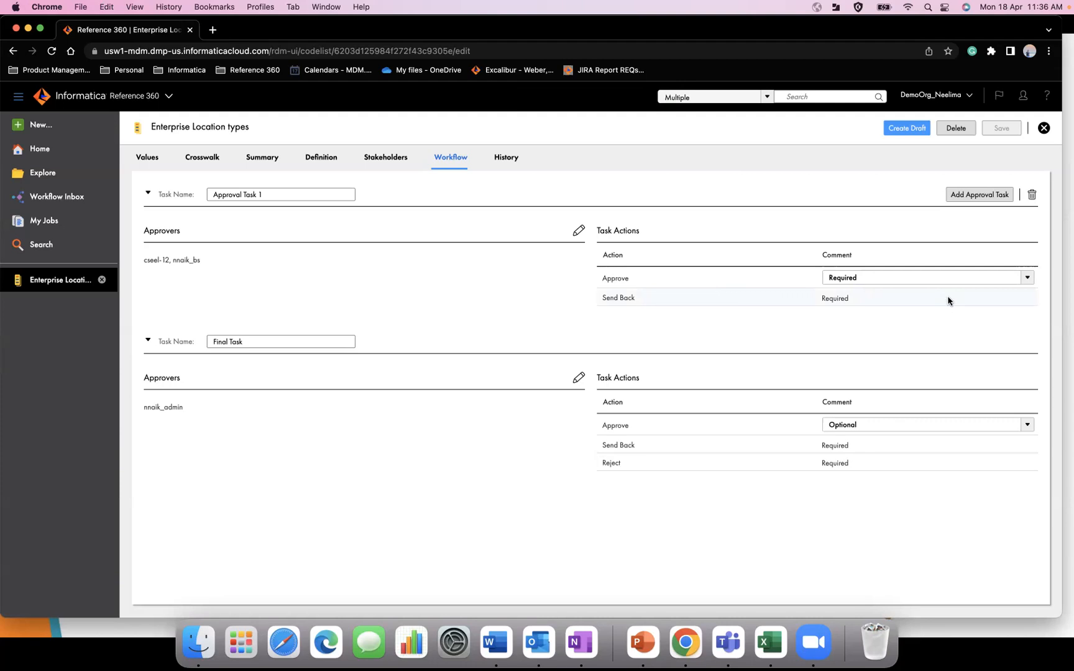
Step: Log out of the current Informatica Cloud account
key("super+Tab")
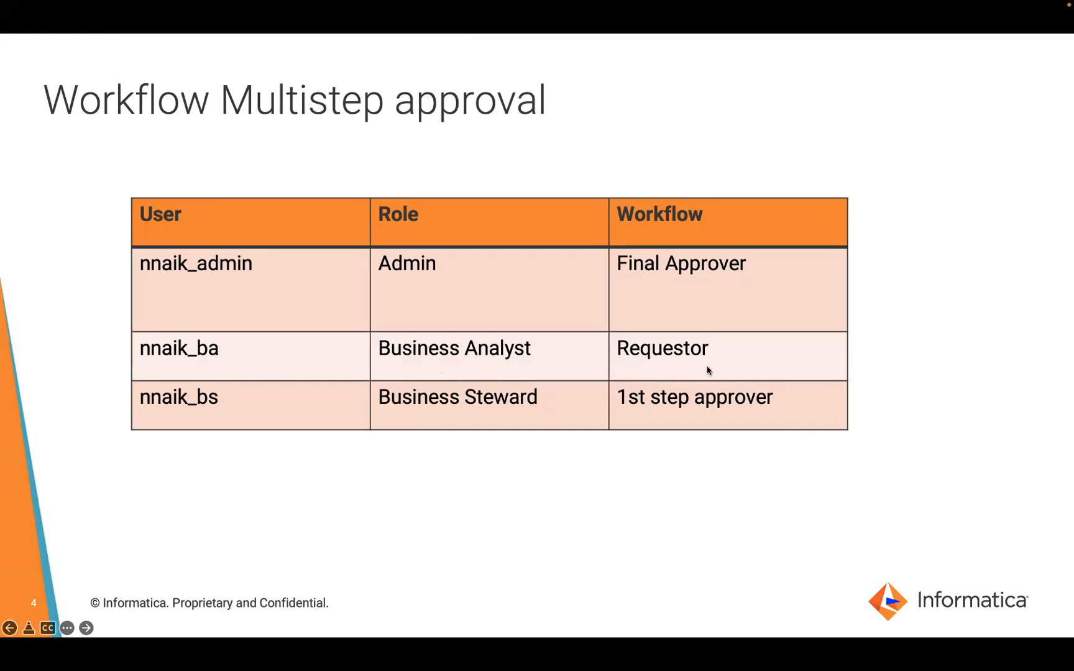
key("super+Tab")
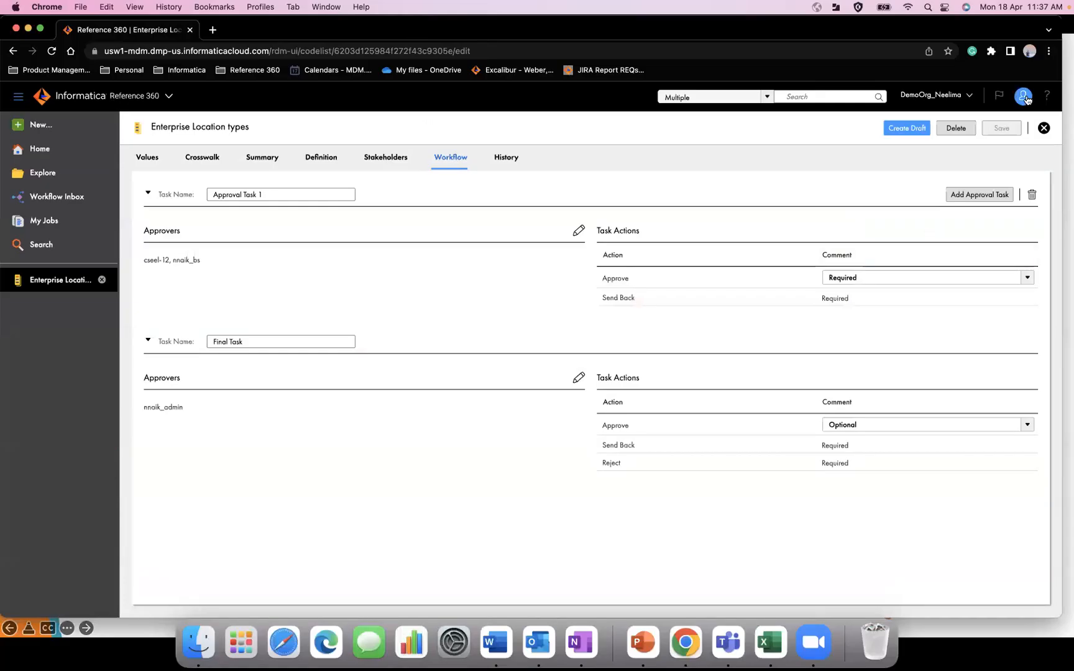
left_click(1023, 96)
left_click(1004, 188)
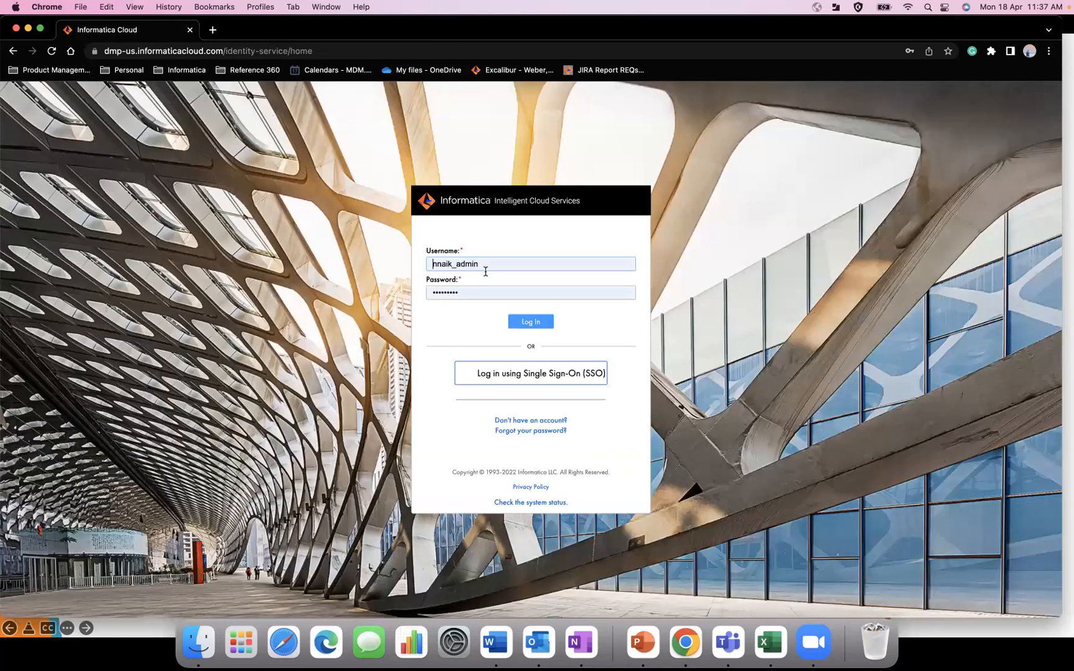
Step: Sign in with the analyst account and launch Reference 360 from My Services
left_click(485, 271)
key("super+a")
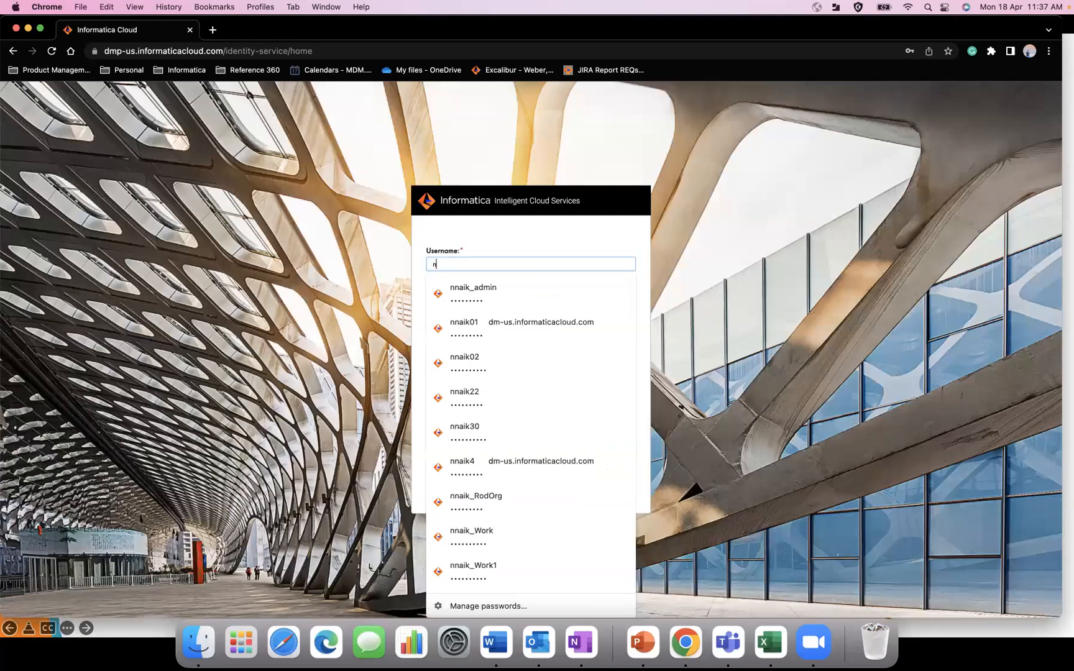
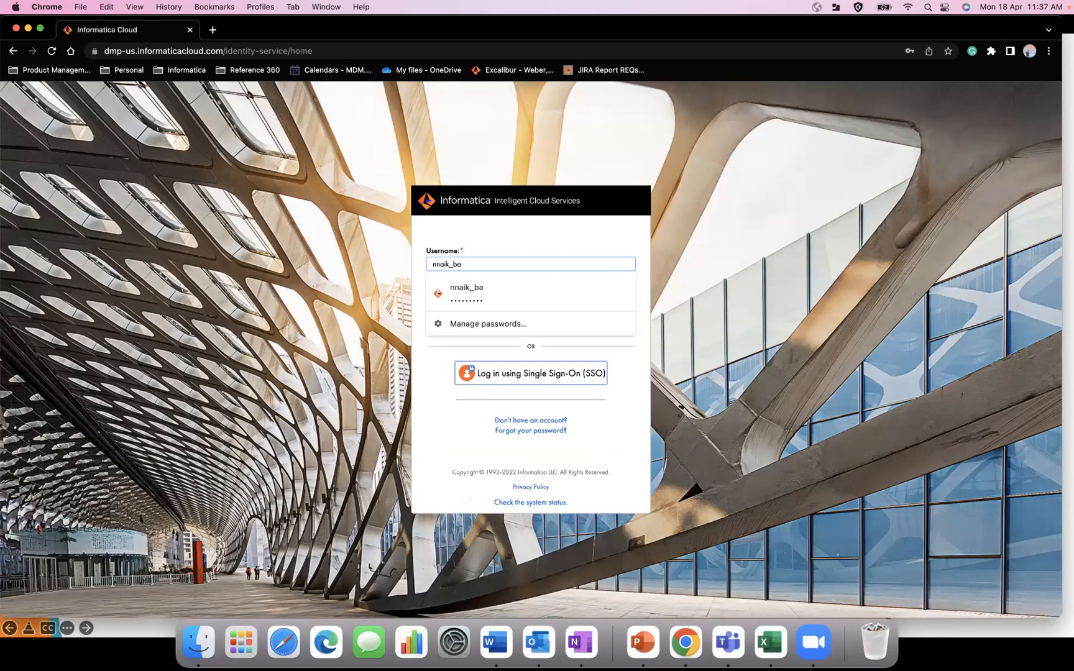
left_click(491, 287)
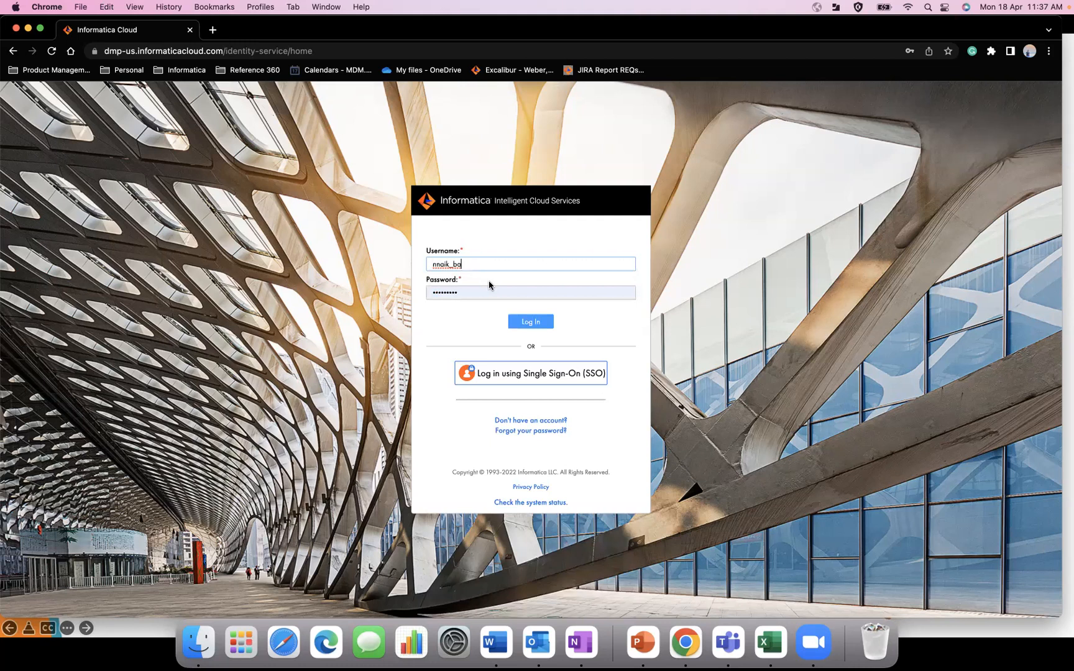
left_click(531, 322)
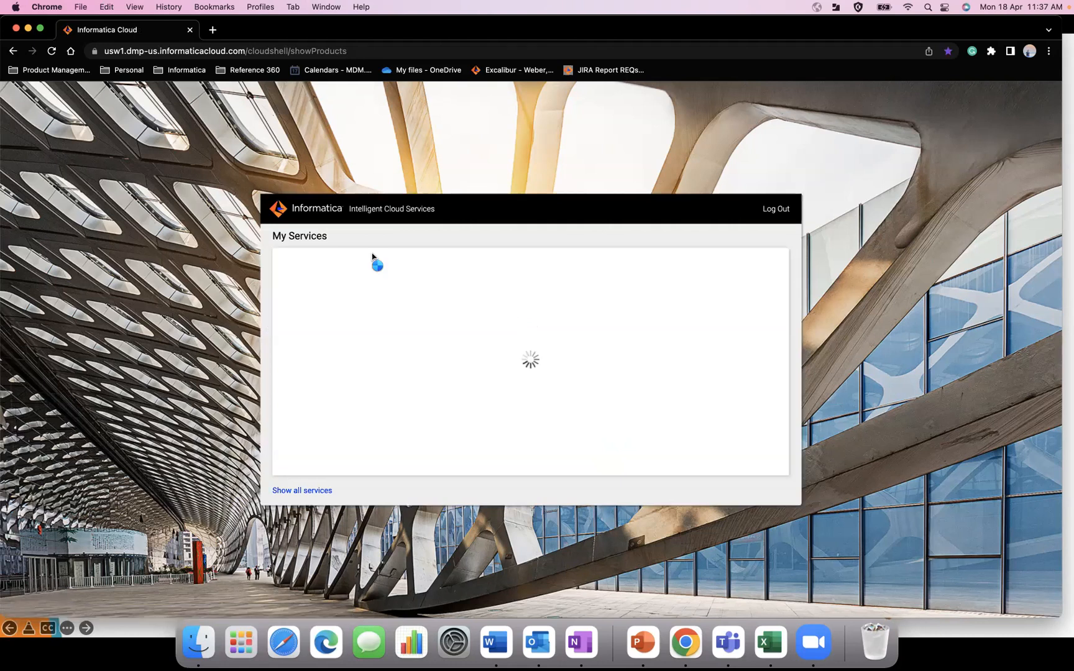
left_click(694, 288)
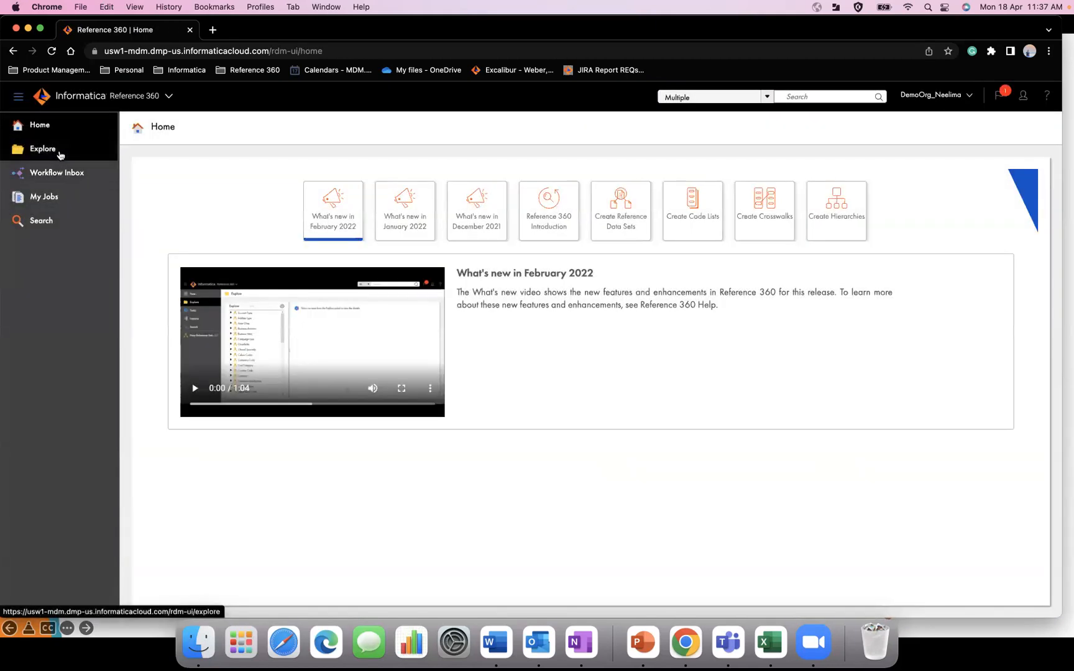
Step: Find Enterprise Location types under Geography > Location types, check its workflow, and open it
left_click(39, 149)
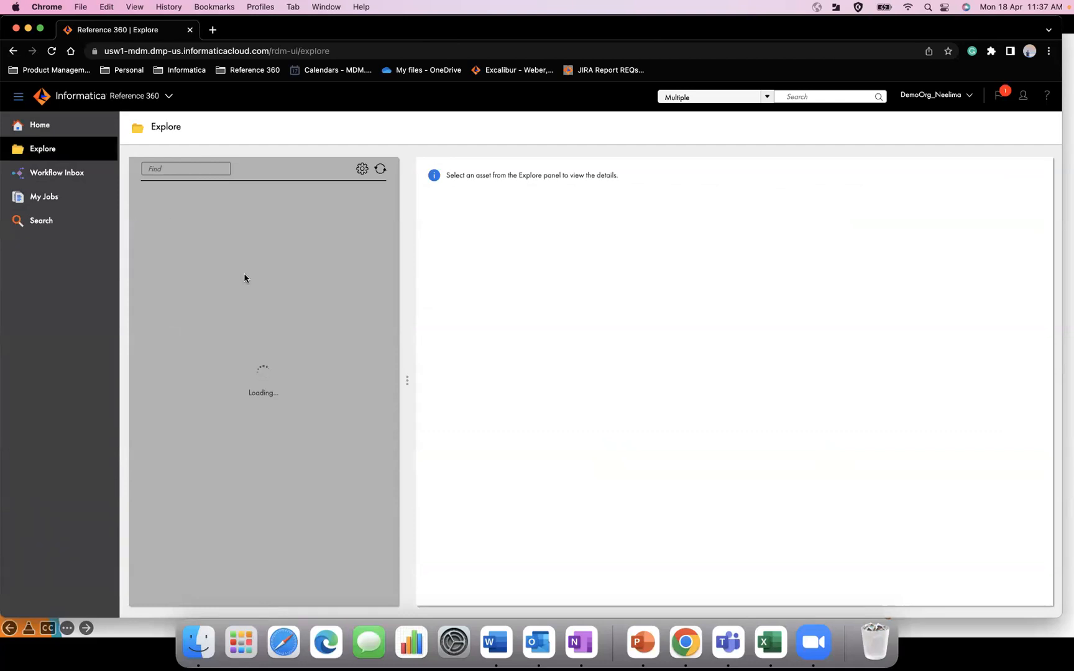
left_click(147, 208)
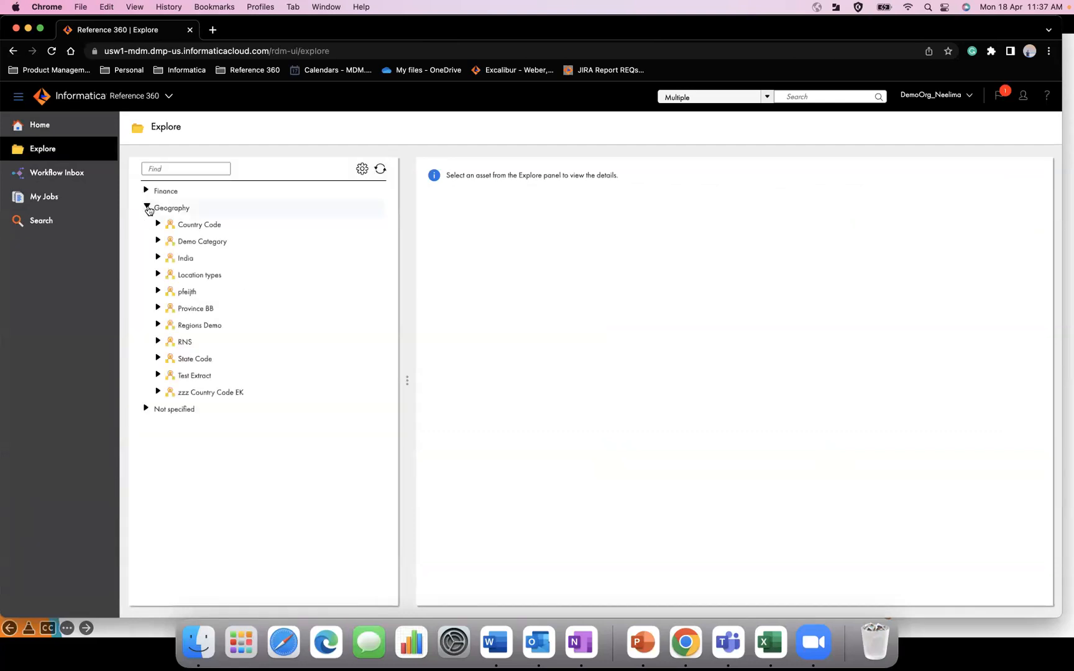
left_click(158, 275)
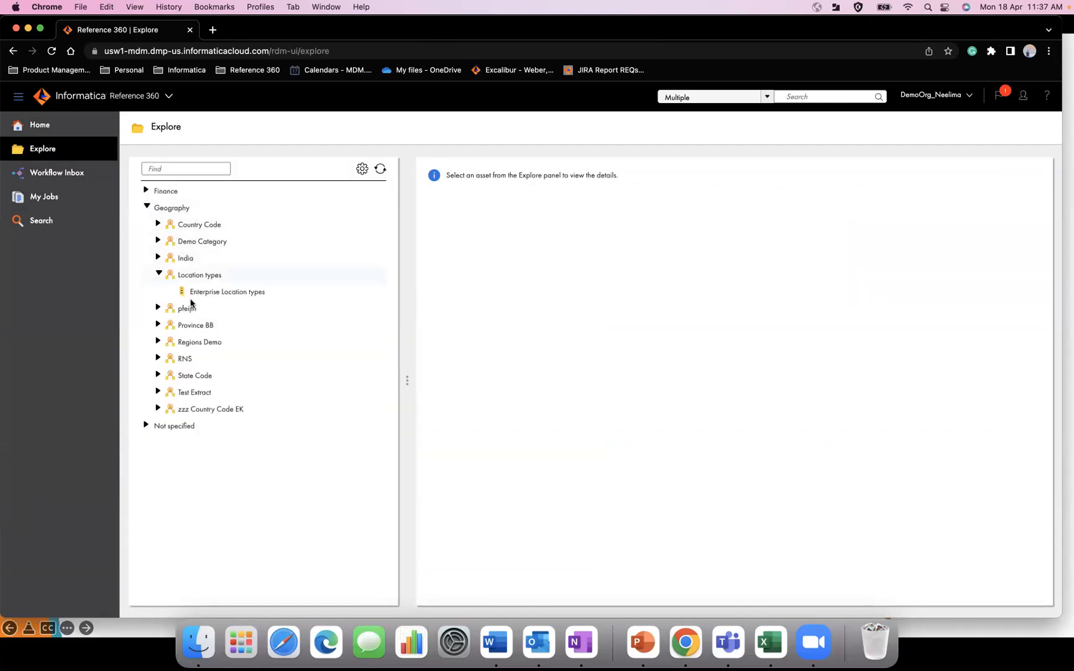
left_click(203, 295)
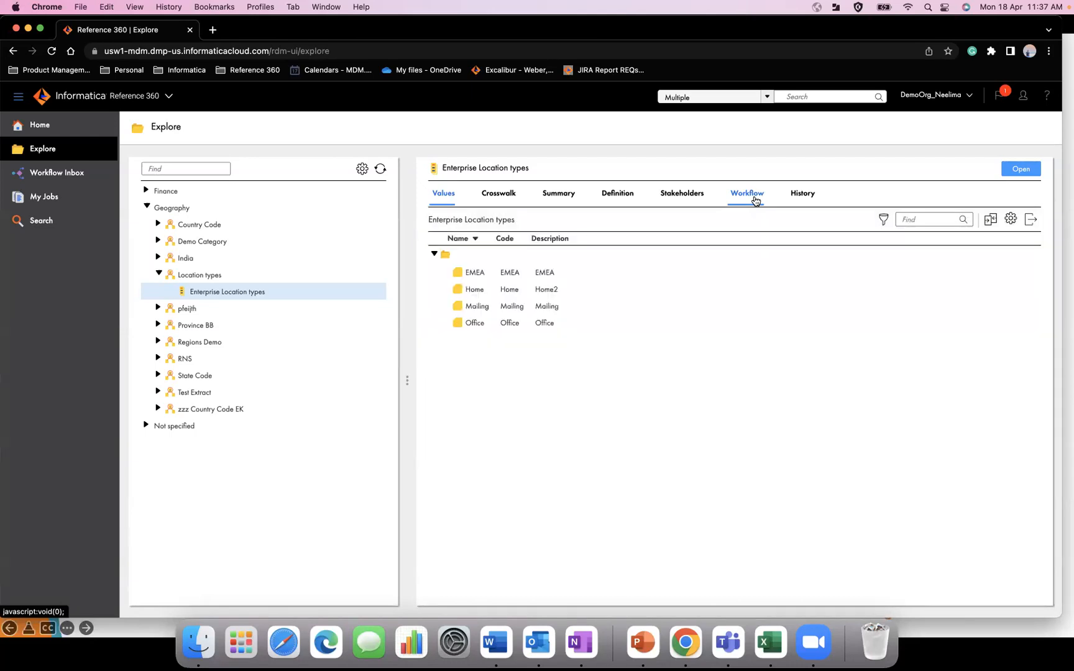
left_click(755, 199)
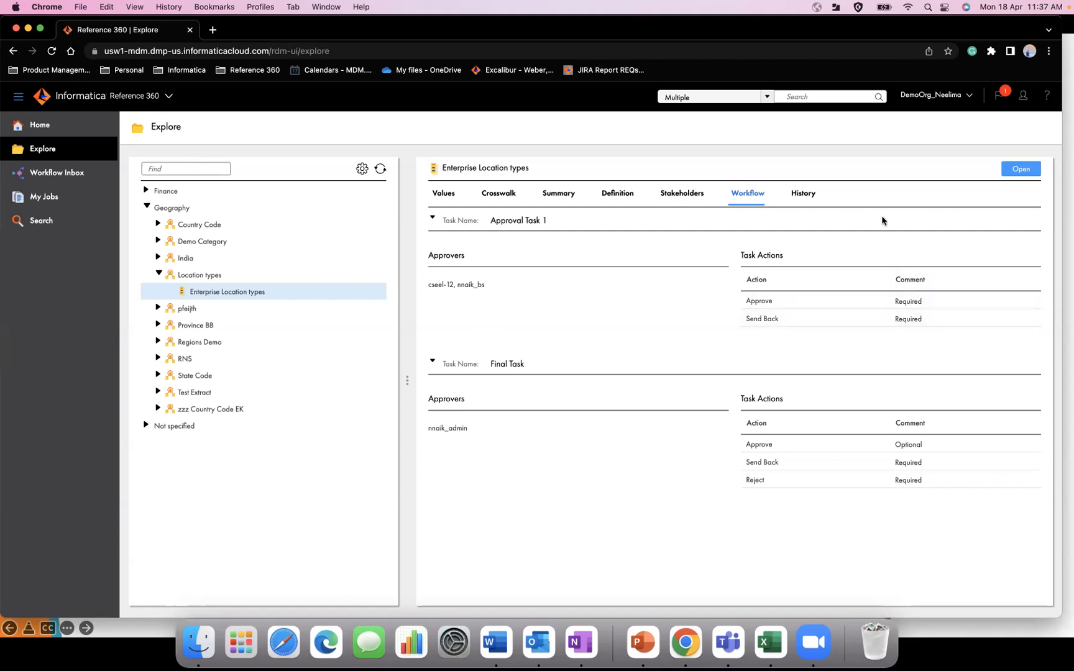
left_click(1021, 169)
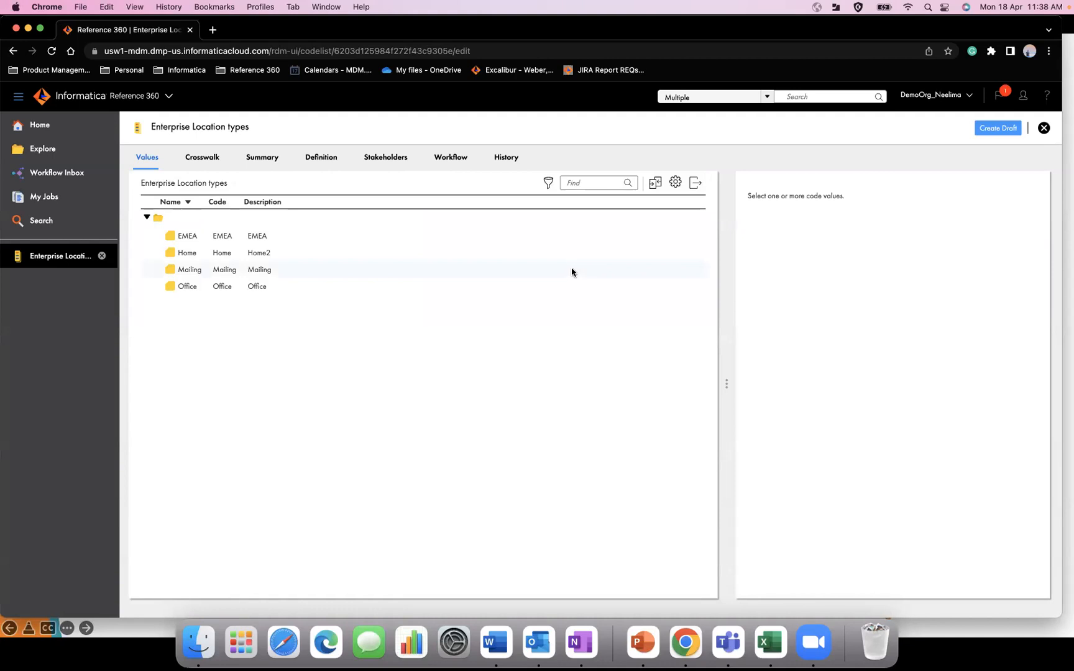
Step: Create a draft and change the Office value's description to Office123
left_click(1003, 131)
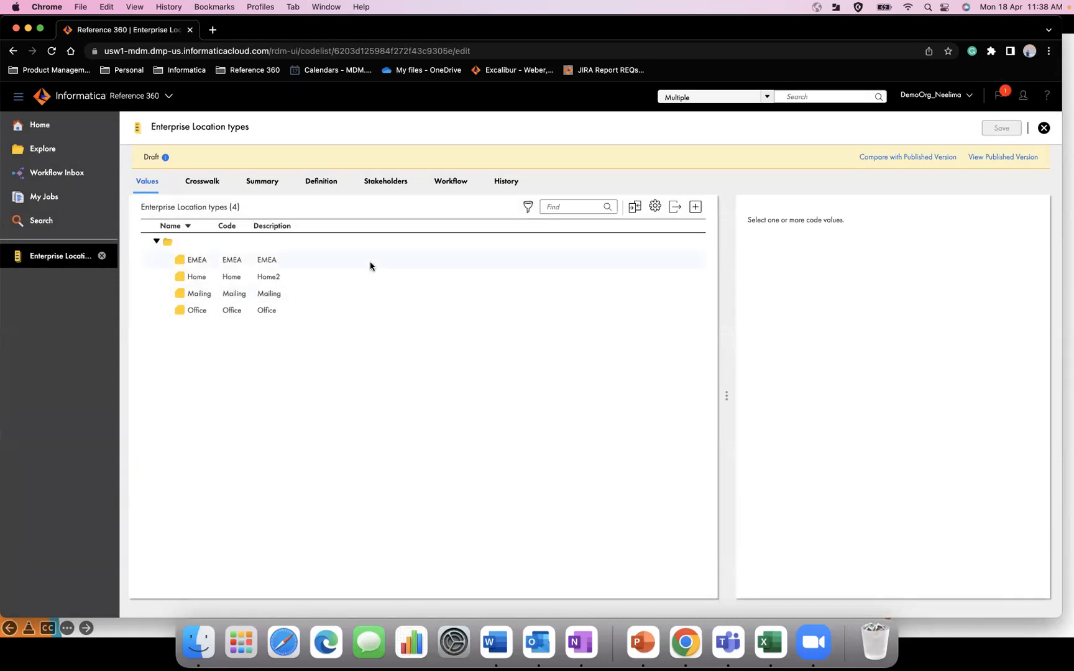
left_click(371, 262)
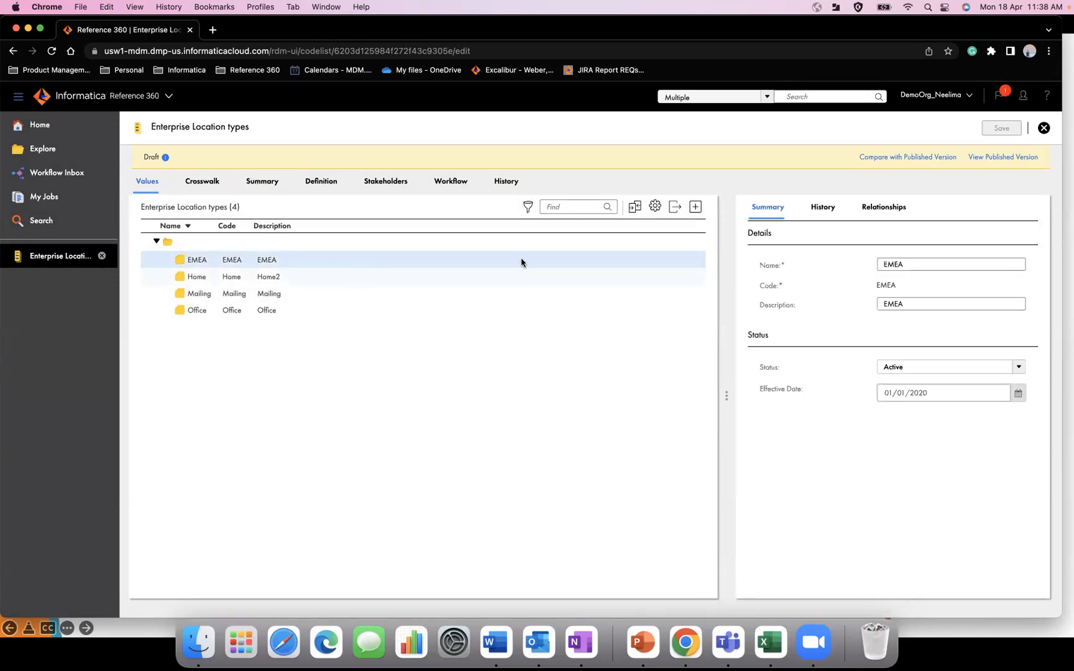
left_click(640, 278)
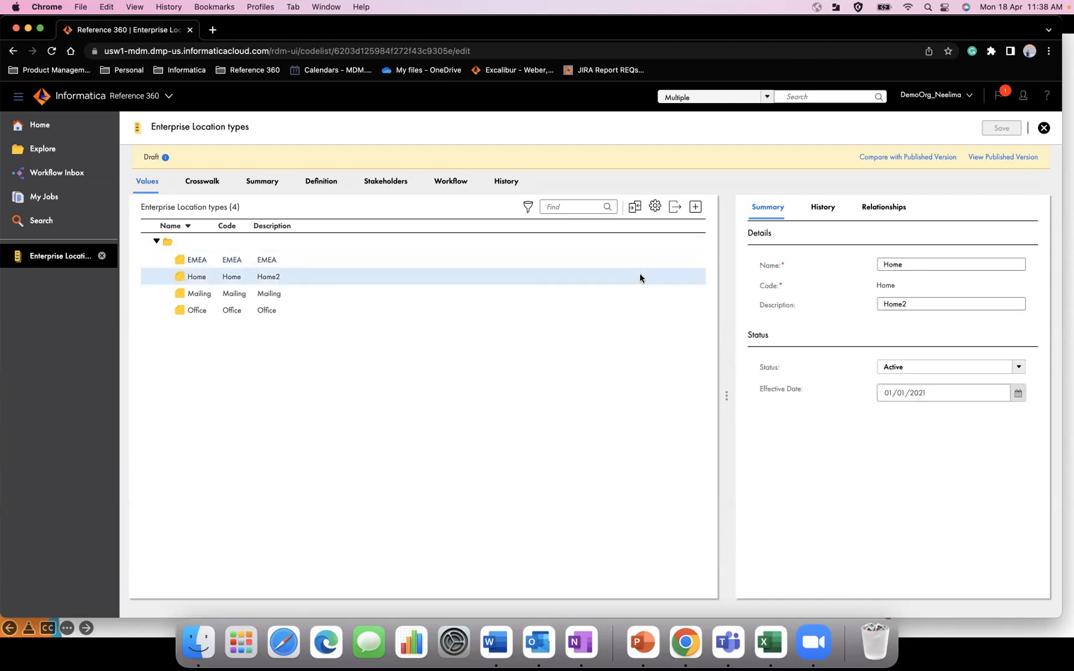
left_click(387, 309)
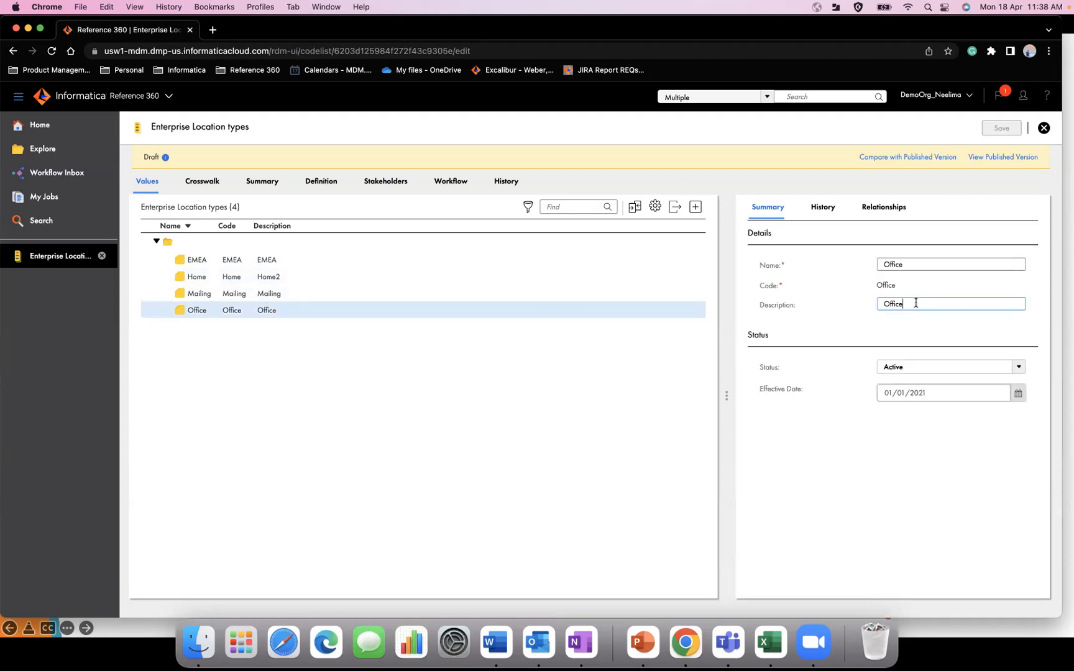
type("123")
left_click(697, 214)
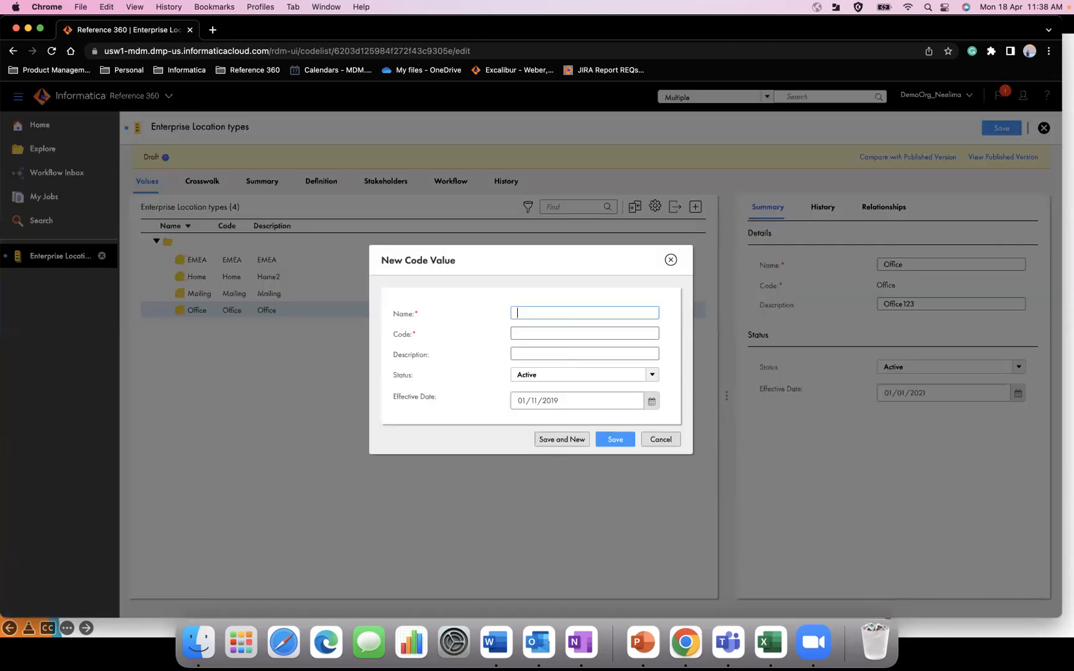
Step: Add code value Personal (name, code, description) effective 01/01/2021 and save it
type("PersonalPersonaPersona")
key("Tab")
key("Tab")
type("01/01/2021")
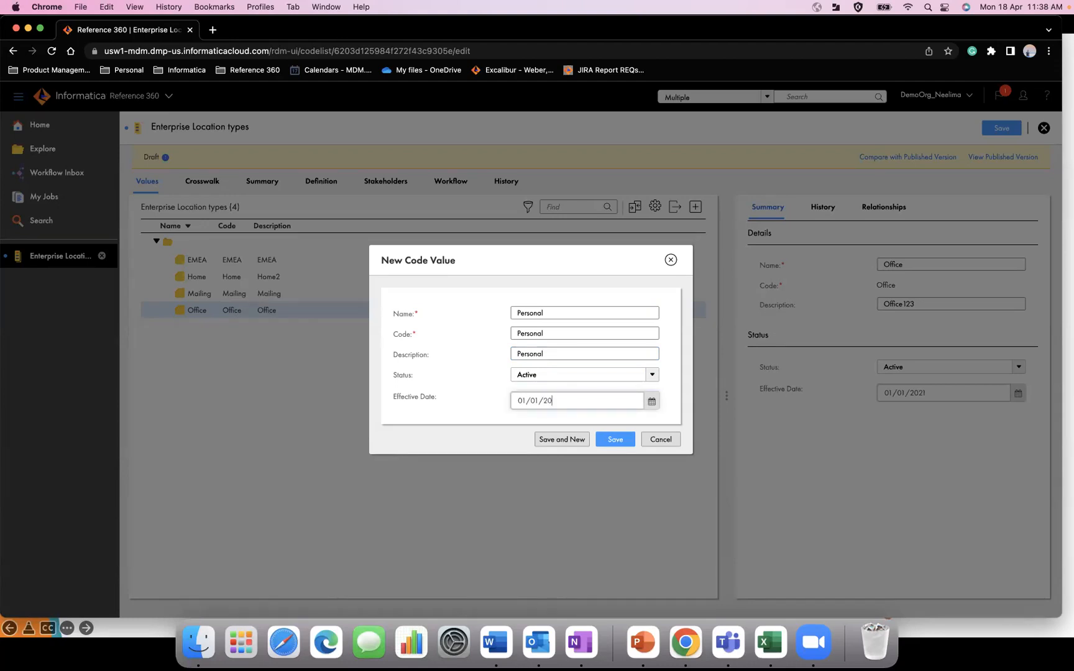
left_click(611, 442)
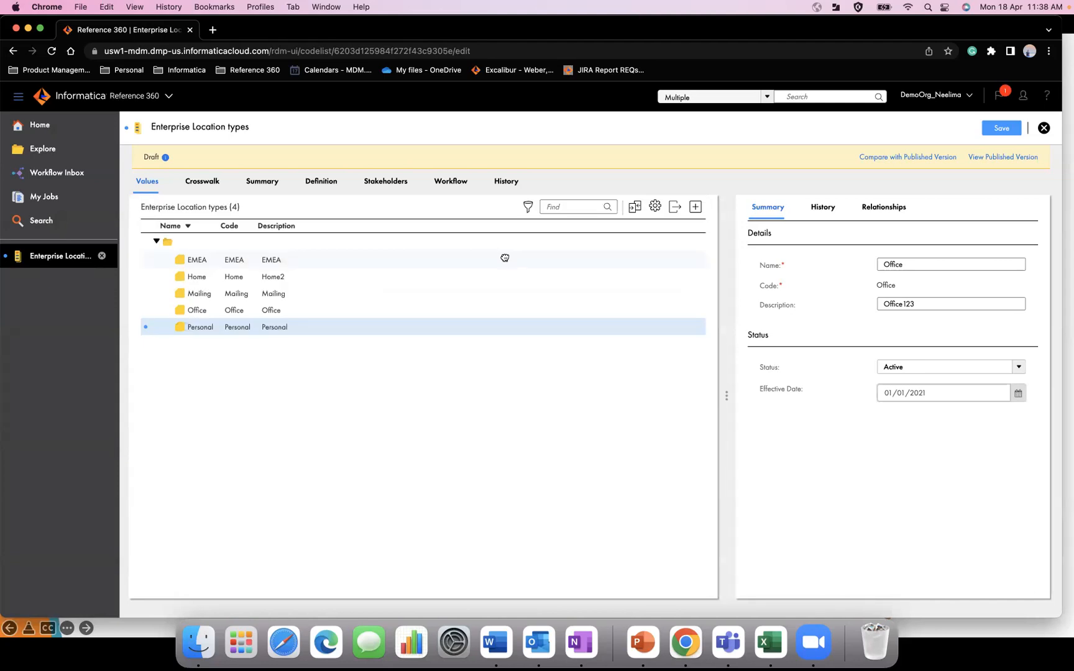
left_click(503, 260)
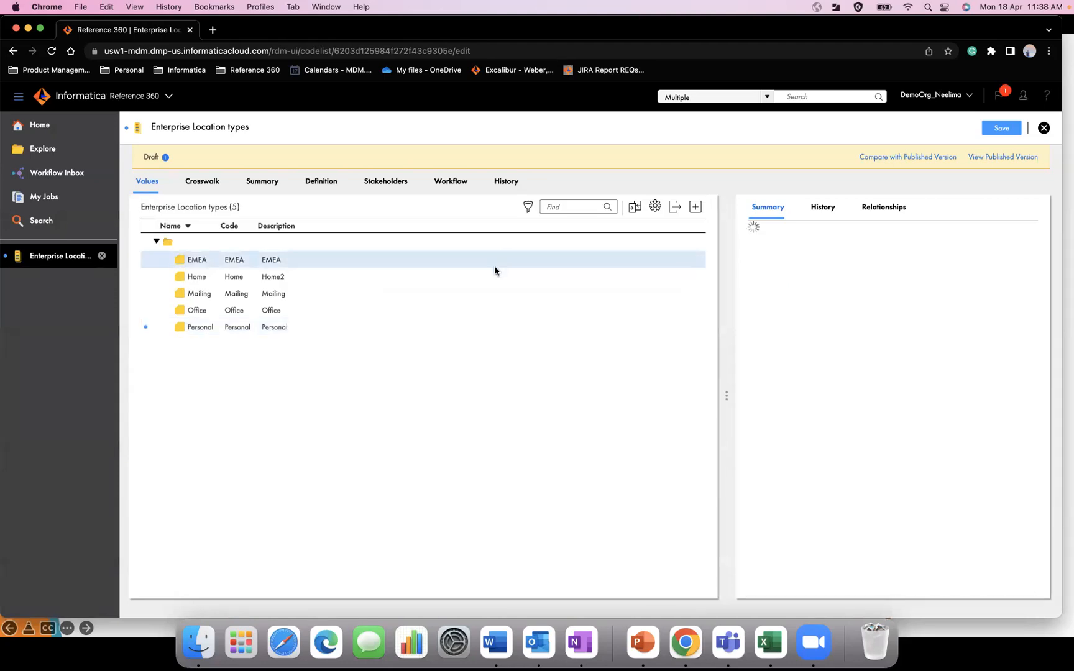
Step: Review the Mailing, Office and Personal rows, then save the draft
left_click(480, 292)
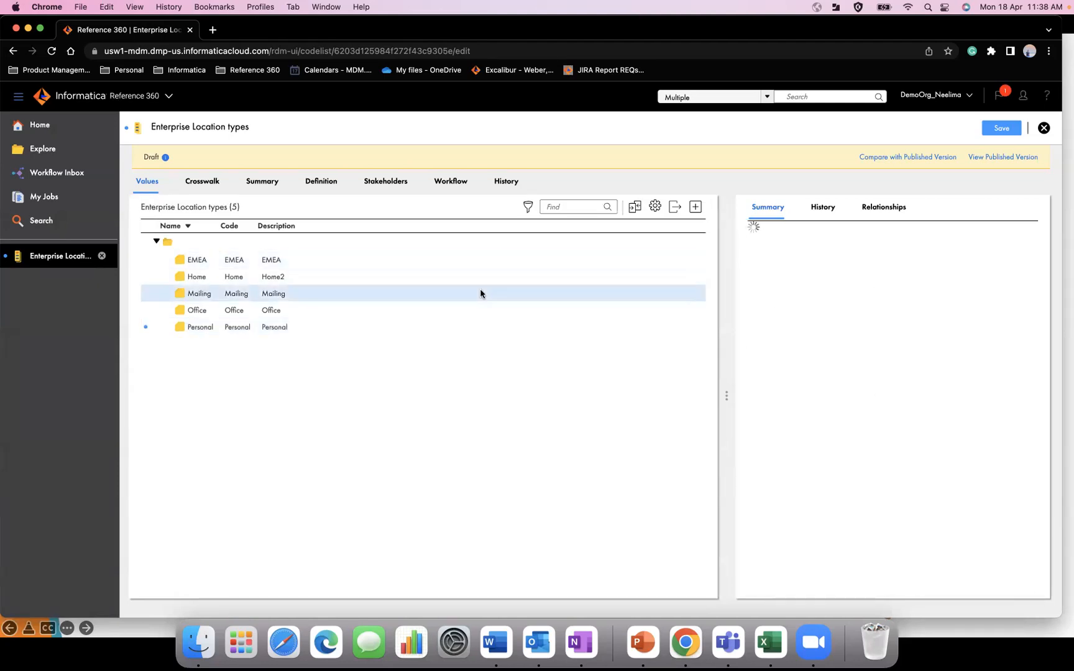
left_click(476, 308)
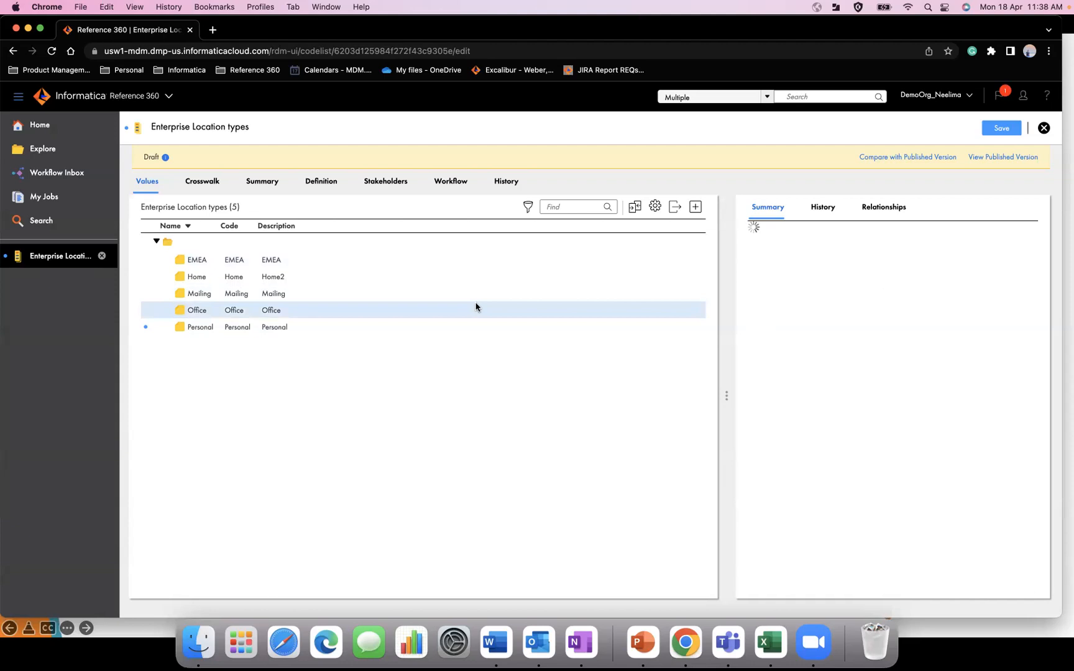
left_click(465, 325)
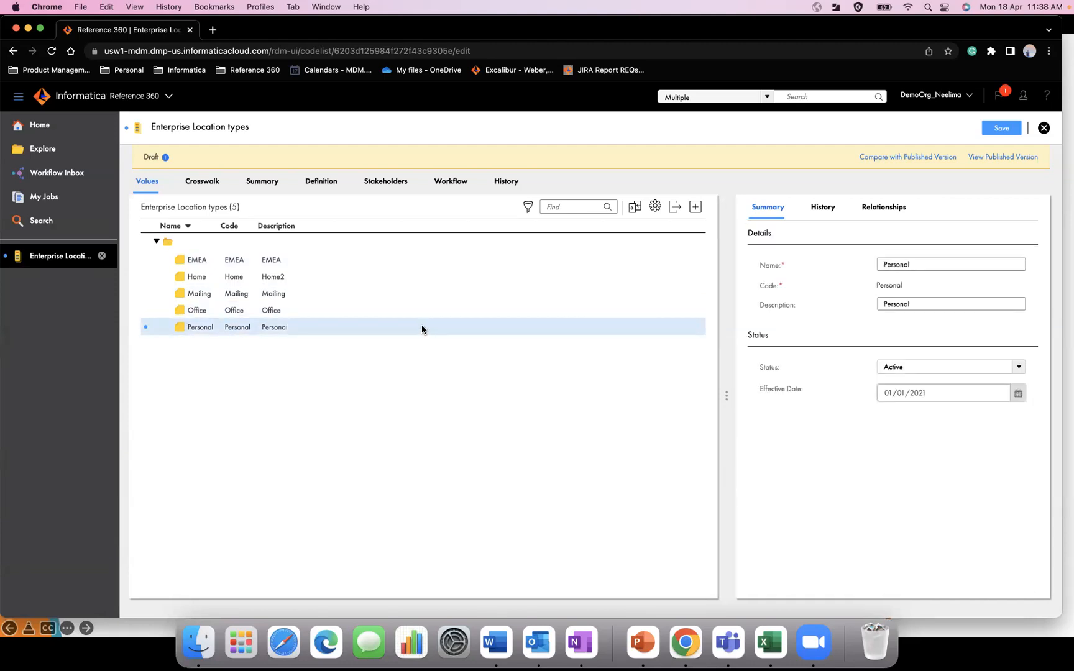
left_click(373, 304)
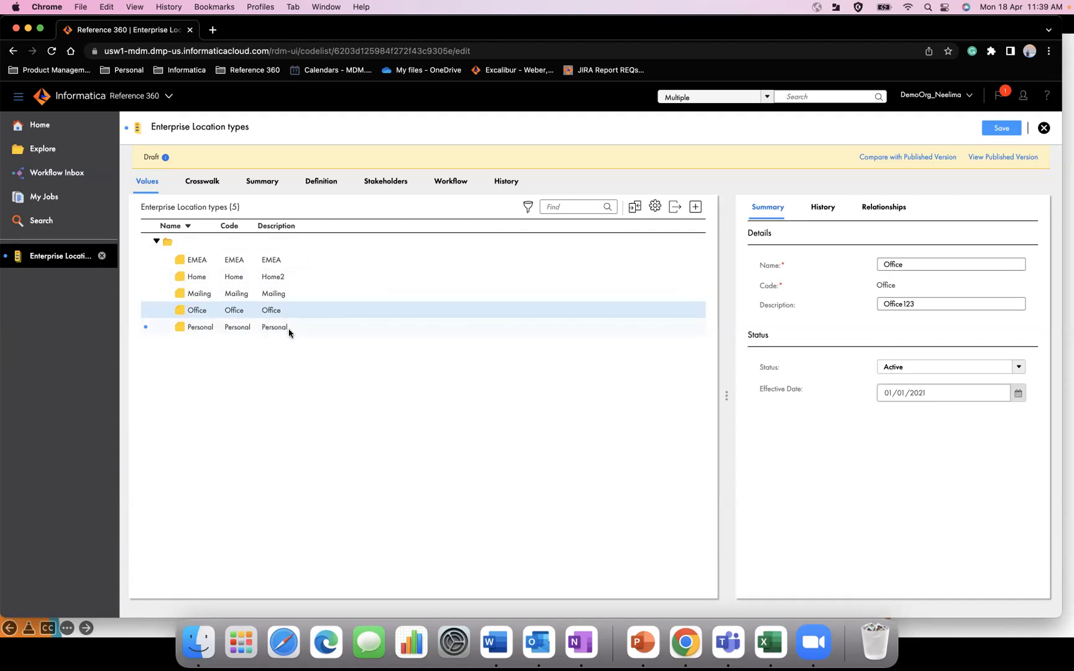
left_click(1001, 128)
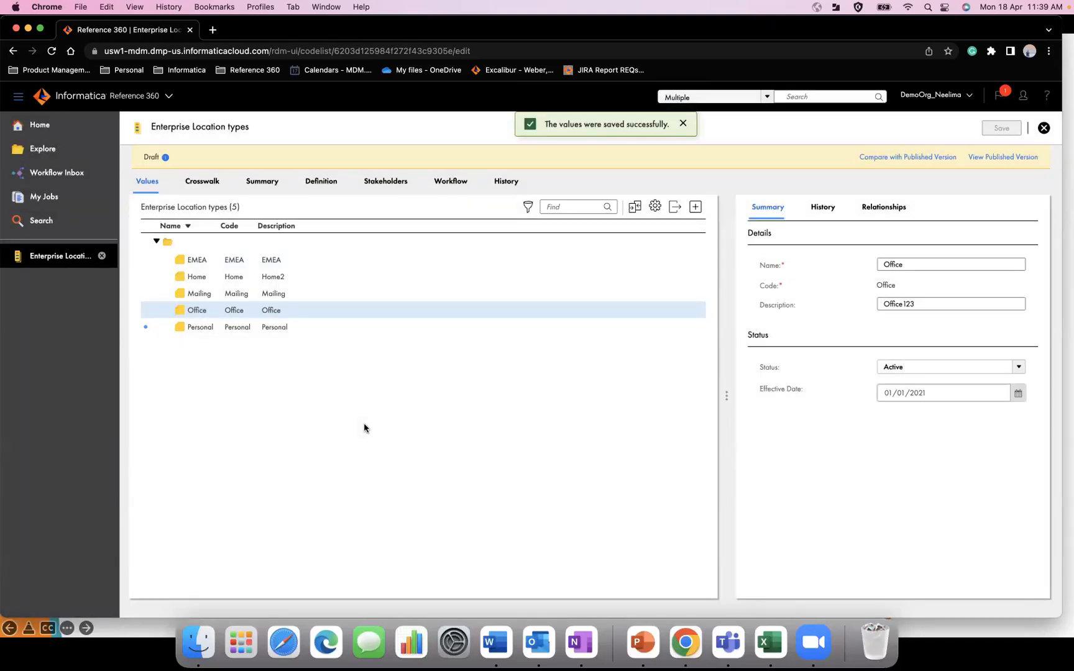
Step: Return through Explore to the Enterprise Location types code list
left_click(73, 156)
left_click(146, 208)
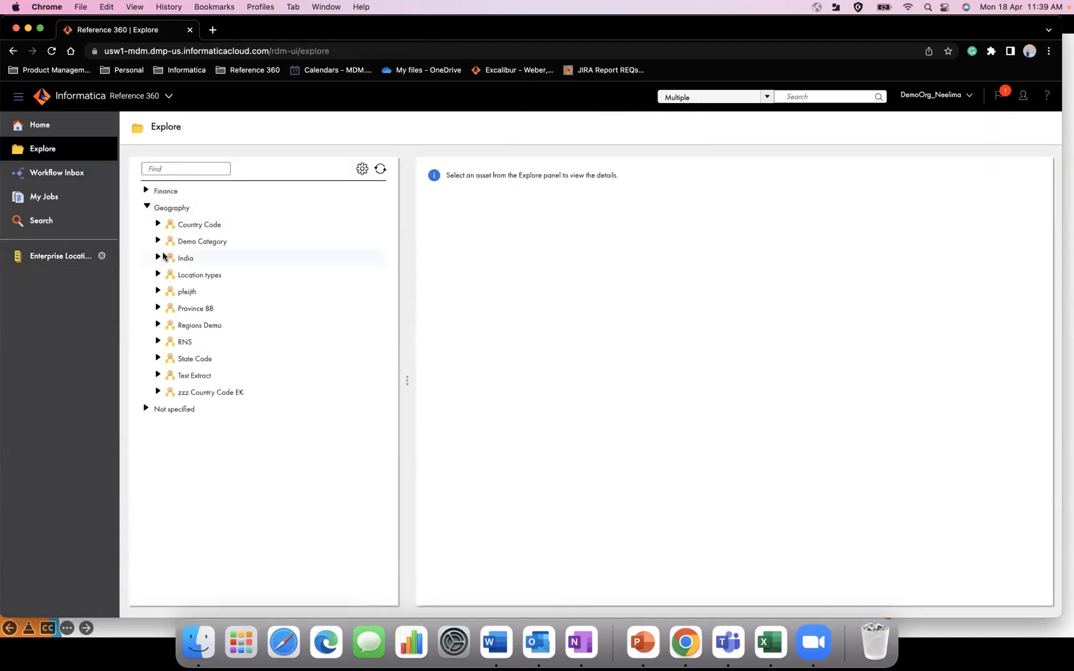
left_click(157, 275)
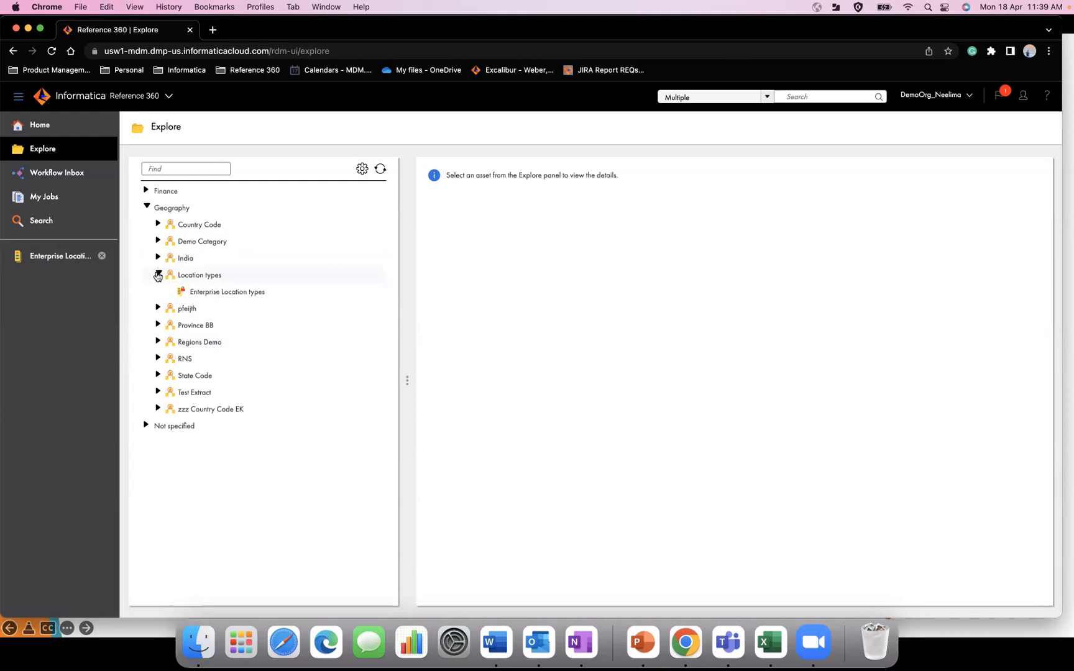
left_click(194, 291)
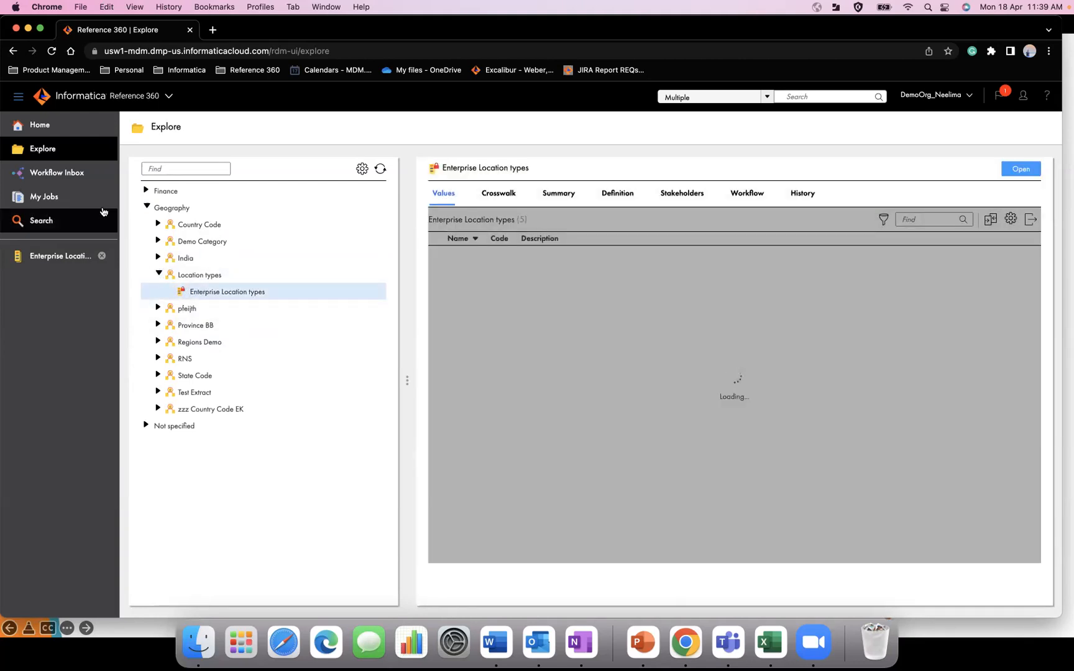
left_click(72, 259)
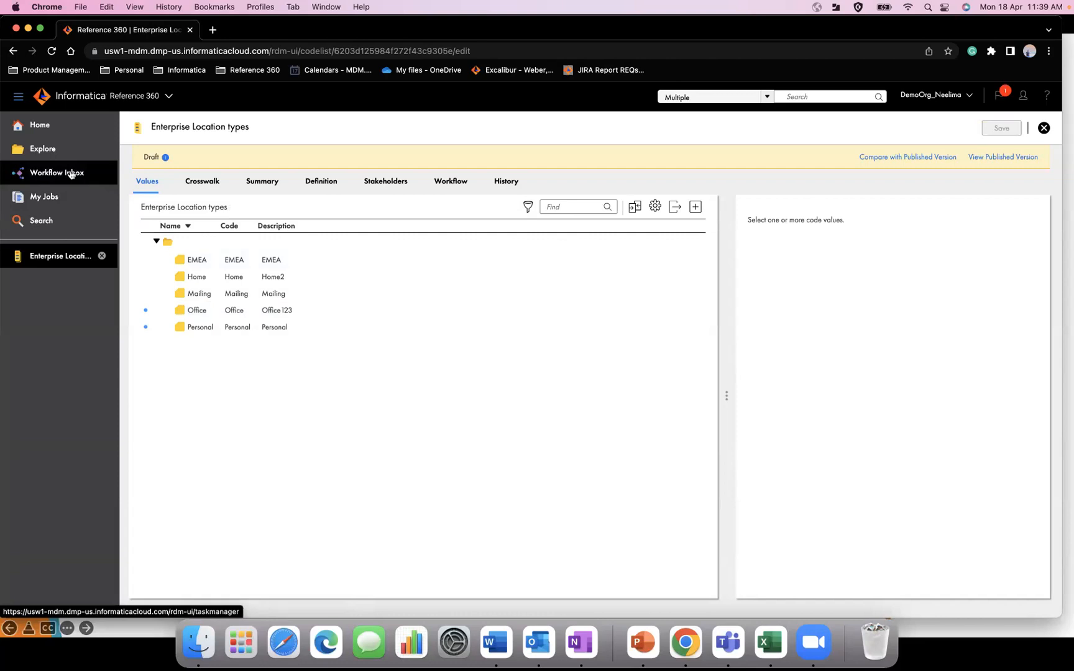
Step: Open the edit task's Send for Approval form after reviewing Compare Versions
left_click(71, 174)
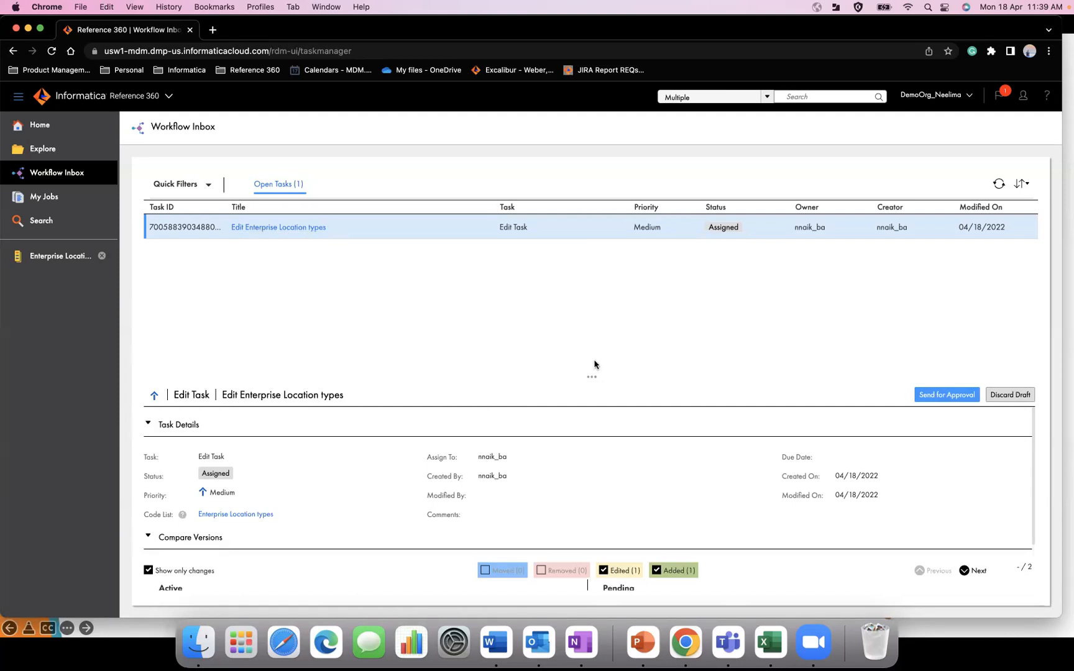
scroll(609, 397, "down", 1)
scroll(595, 451, "down", 2)
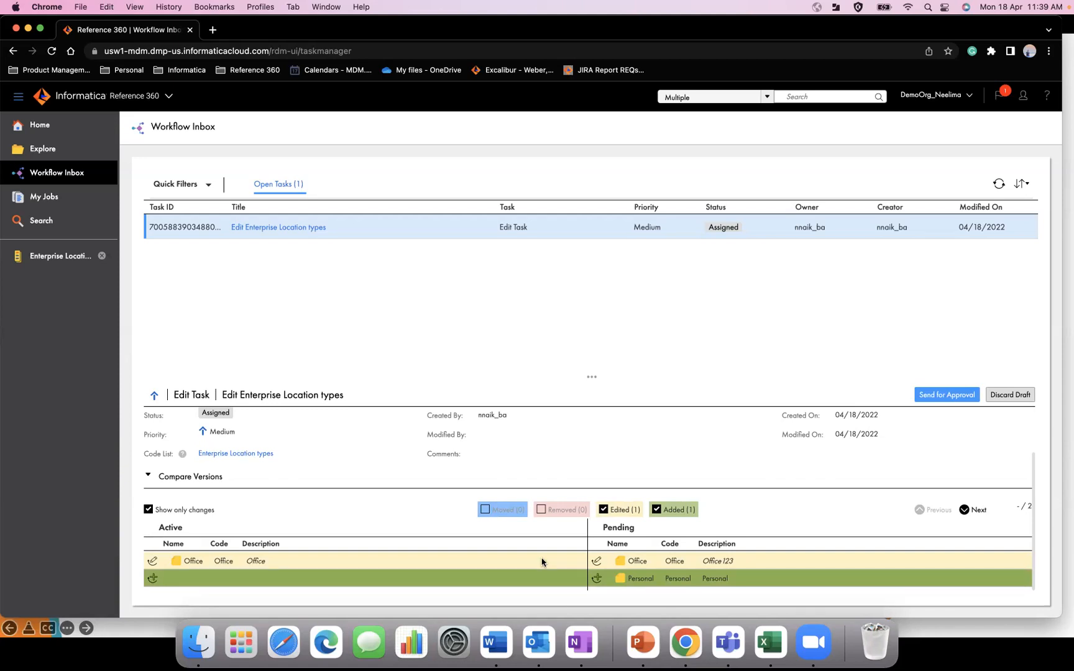
left_click(936, 397)
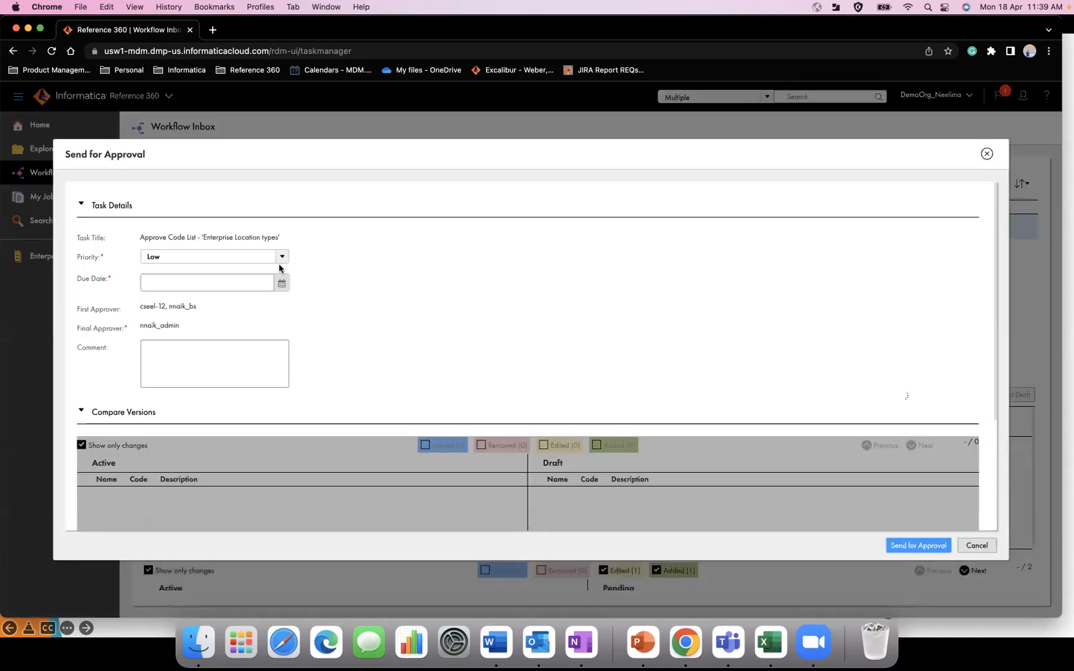
Step: Set the approval request priority to Medium and the due date to 04/20/2022
left_click(281, 257)
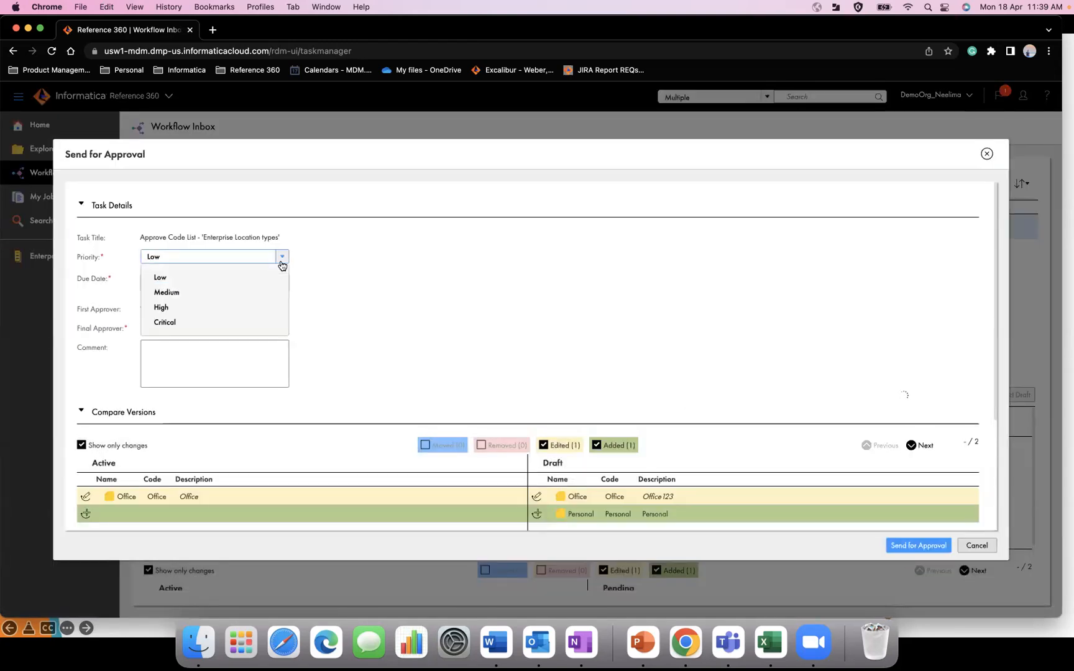
left_click(202, 296)
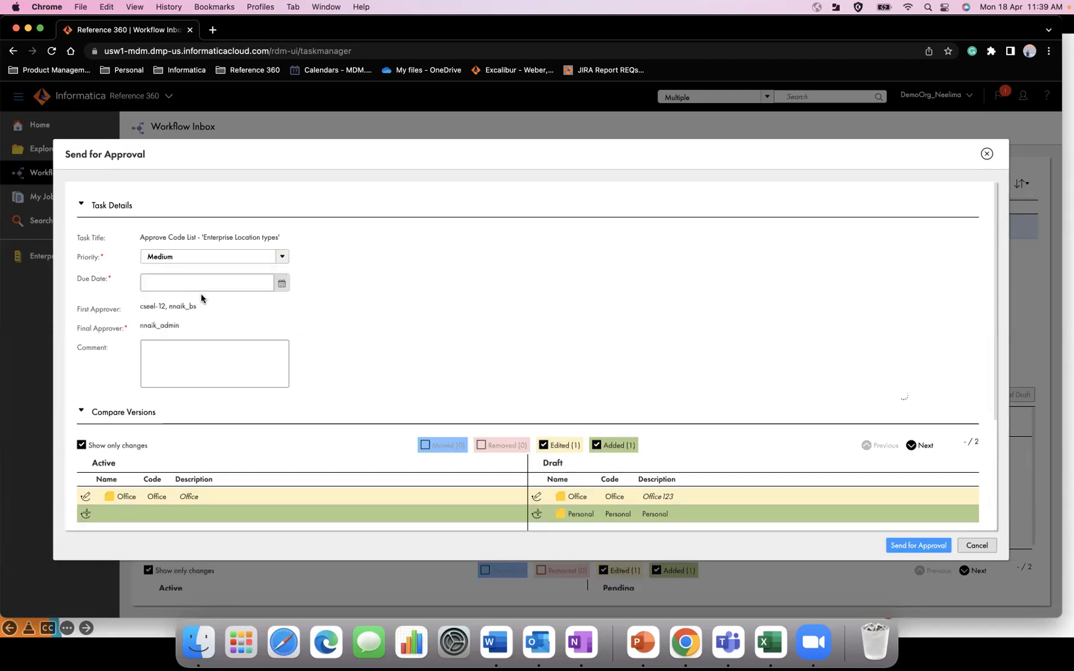
left_click(282, 284)
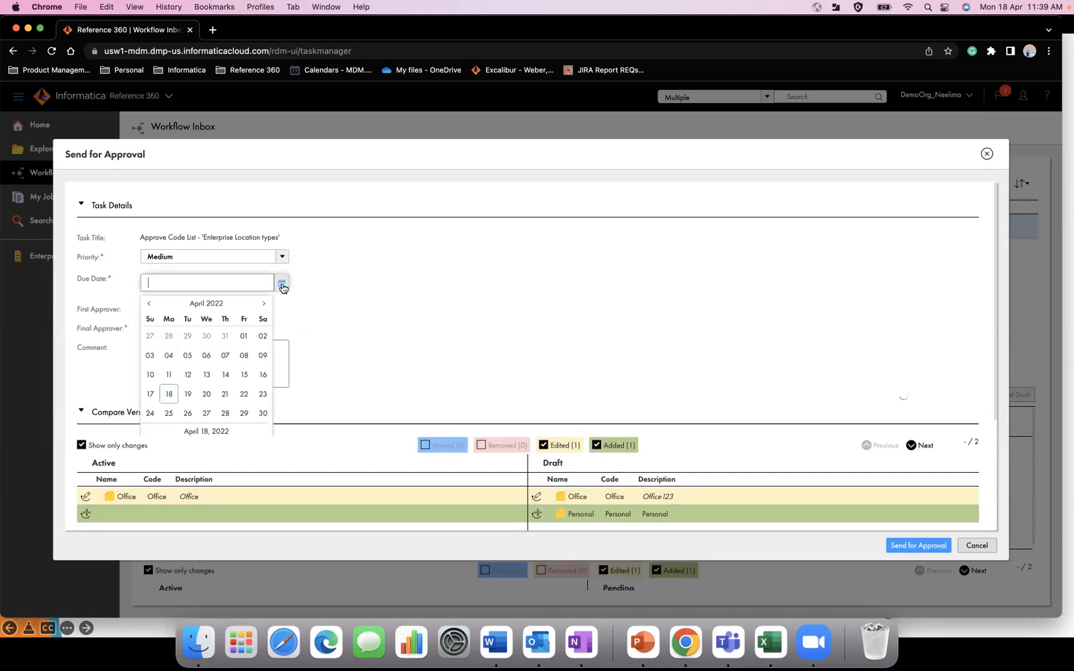
left_click(206, 394)
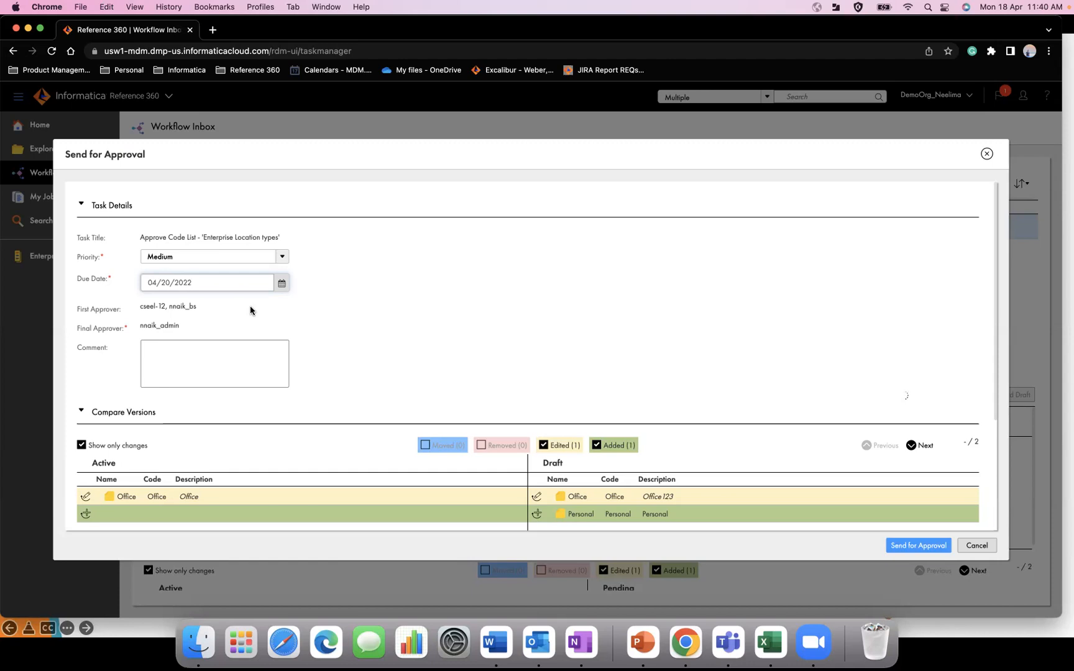
Step: Check the first and final approvers, then send the code list changes for approval
left_click(147, 311)
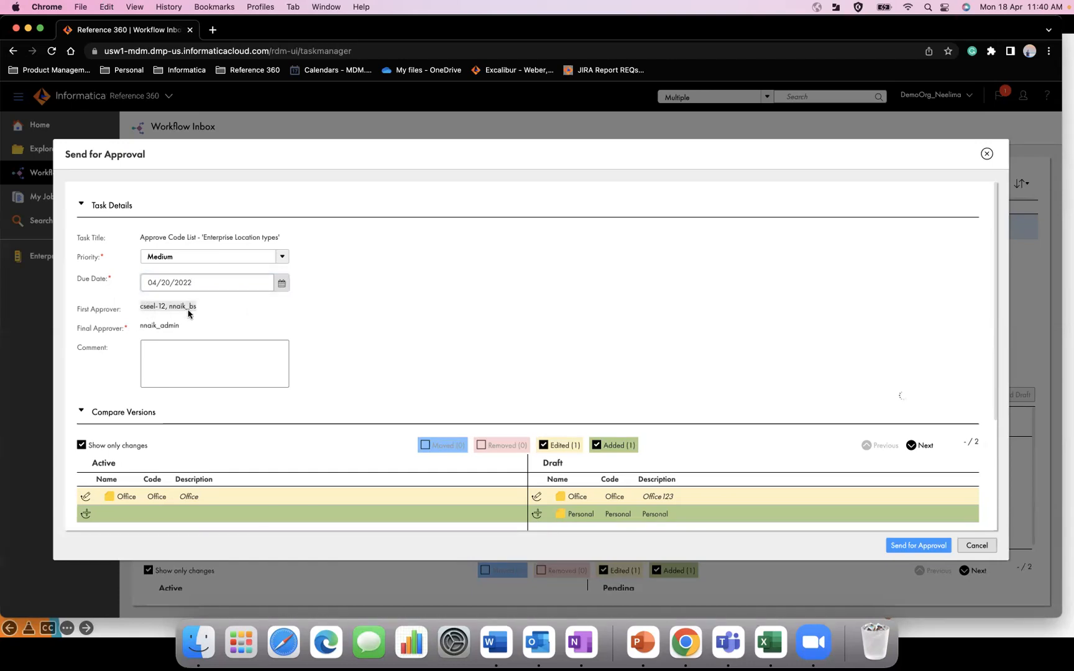
left_click(154, 326)
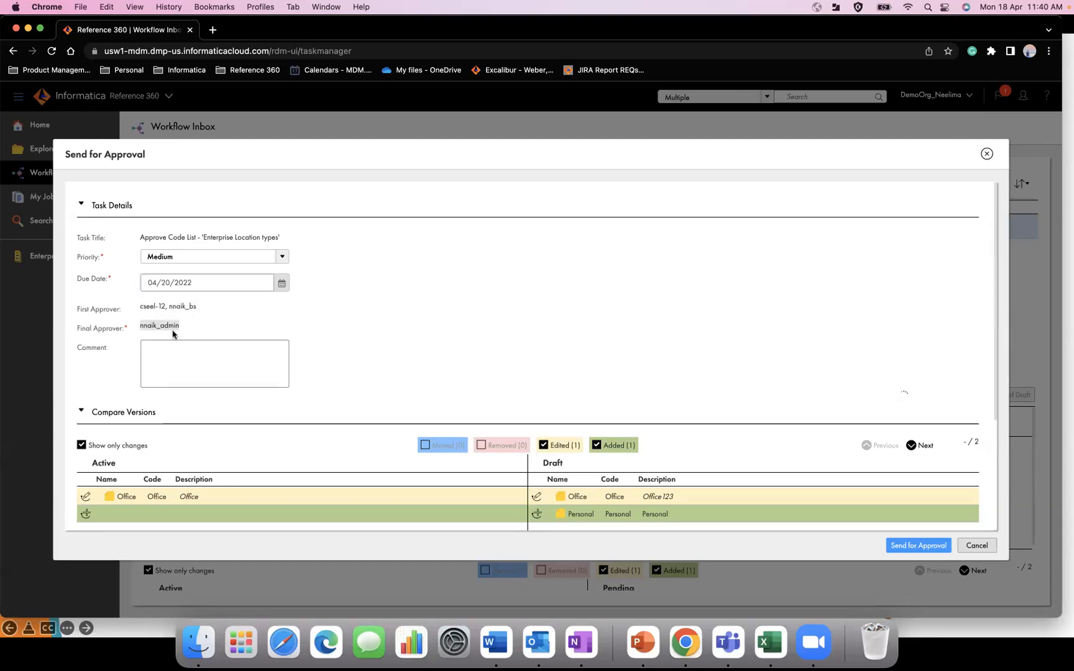
left_click(177, 348)
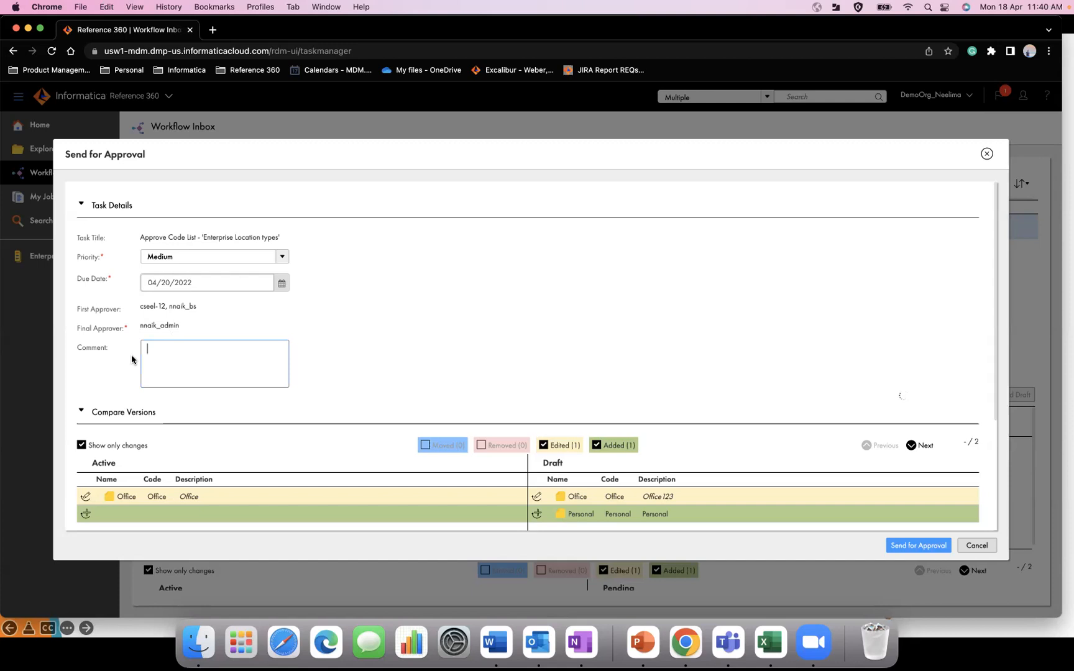
scroll(377, 382, "down", 5)
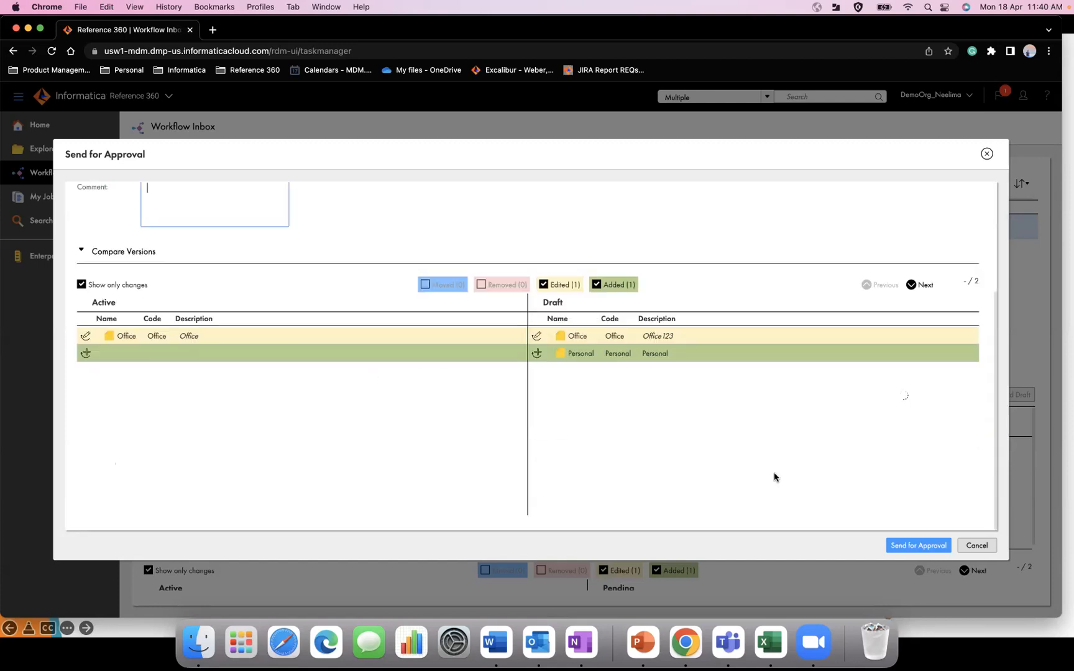
left_click(914, 546)
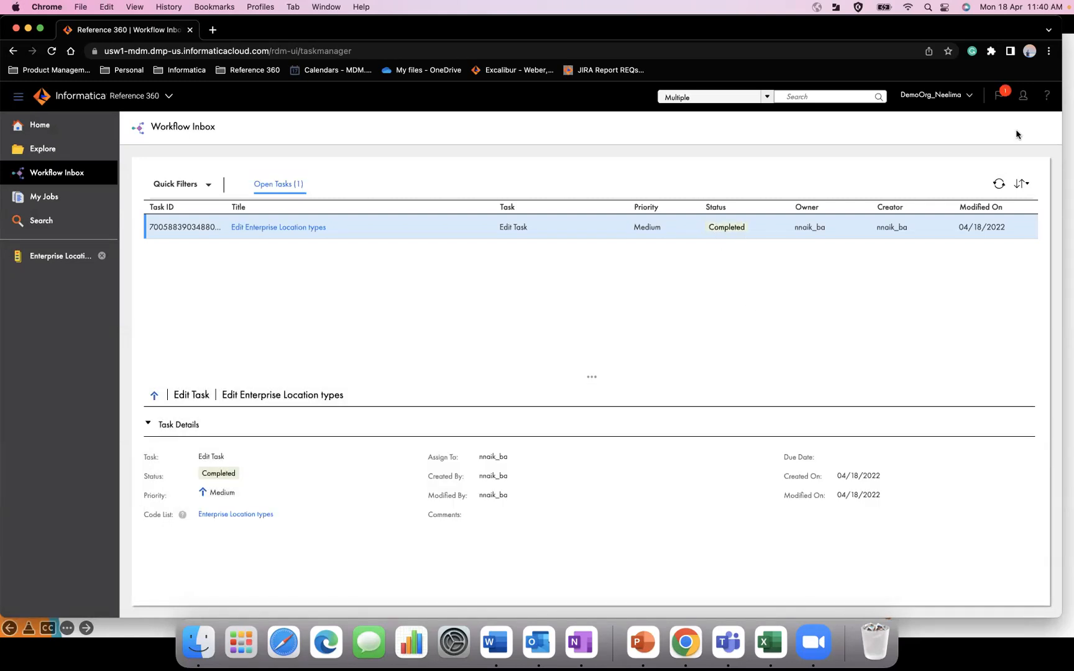
left_click(1023, 98)
Step: Log out, sign back in as the first approver, and launch Reference 360
left_click(1008, 189)
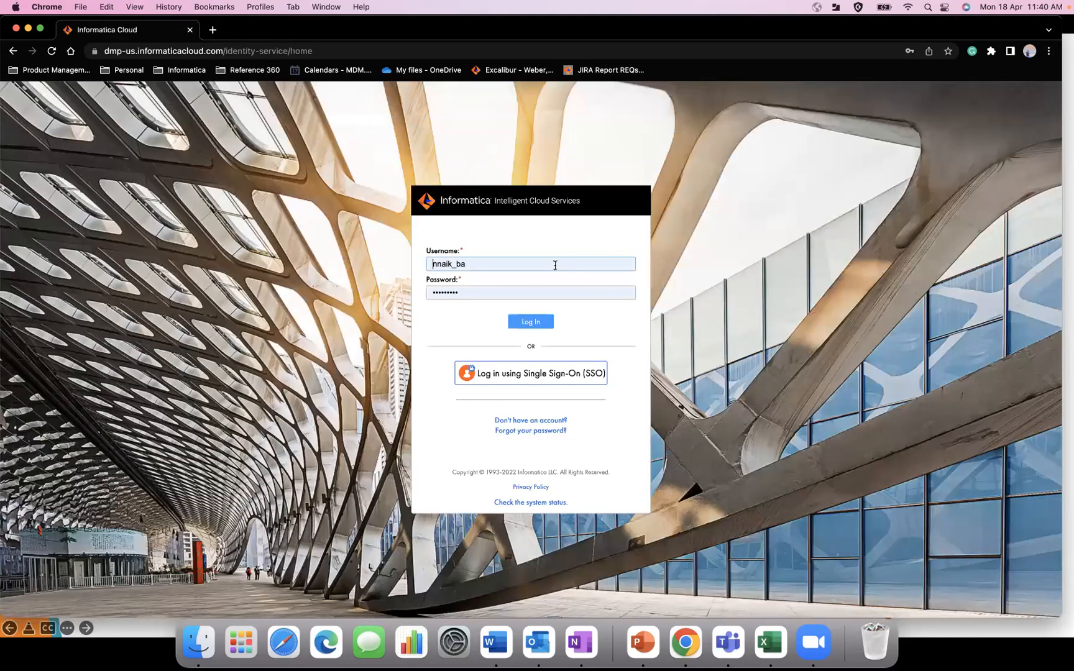
left_click(555, 266)
key("super+a")
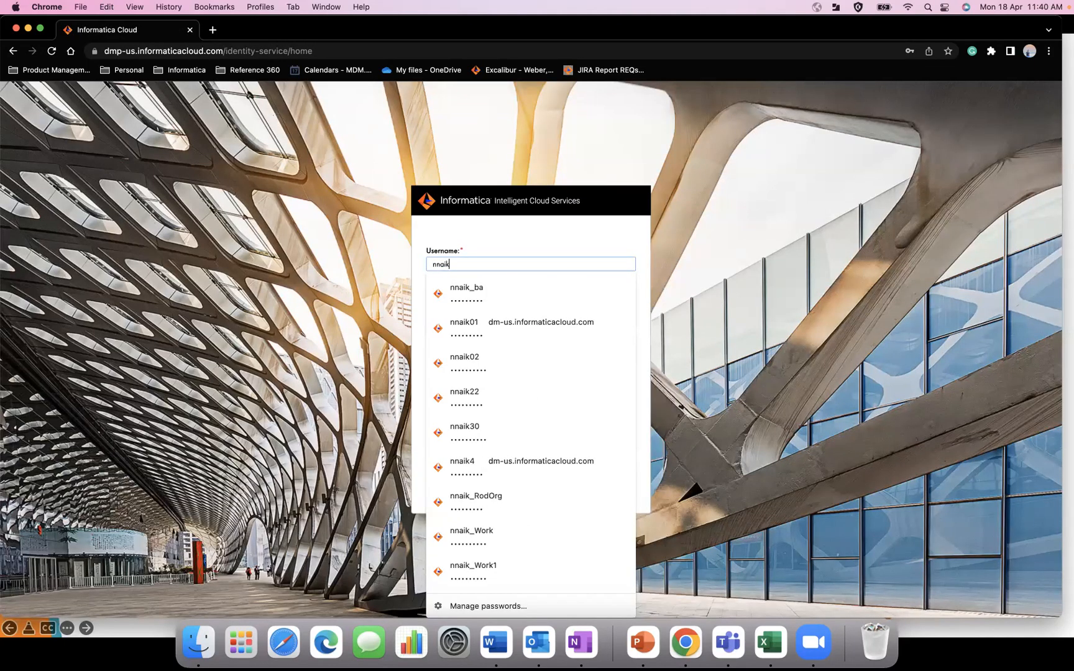
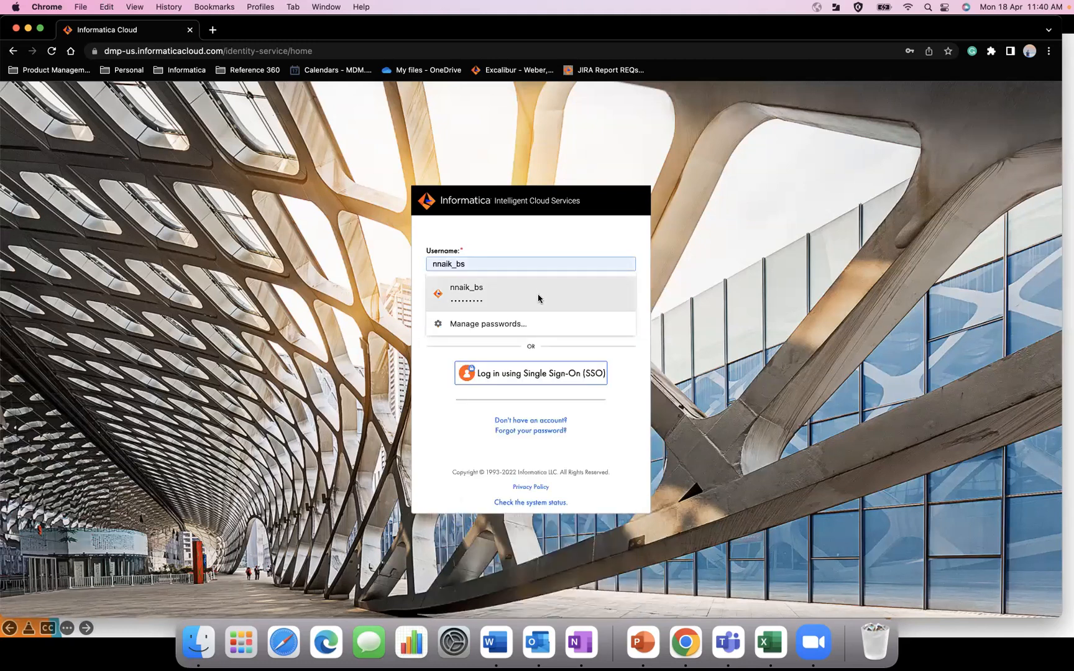
left_click(537, 294)
left_click(524, 323)
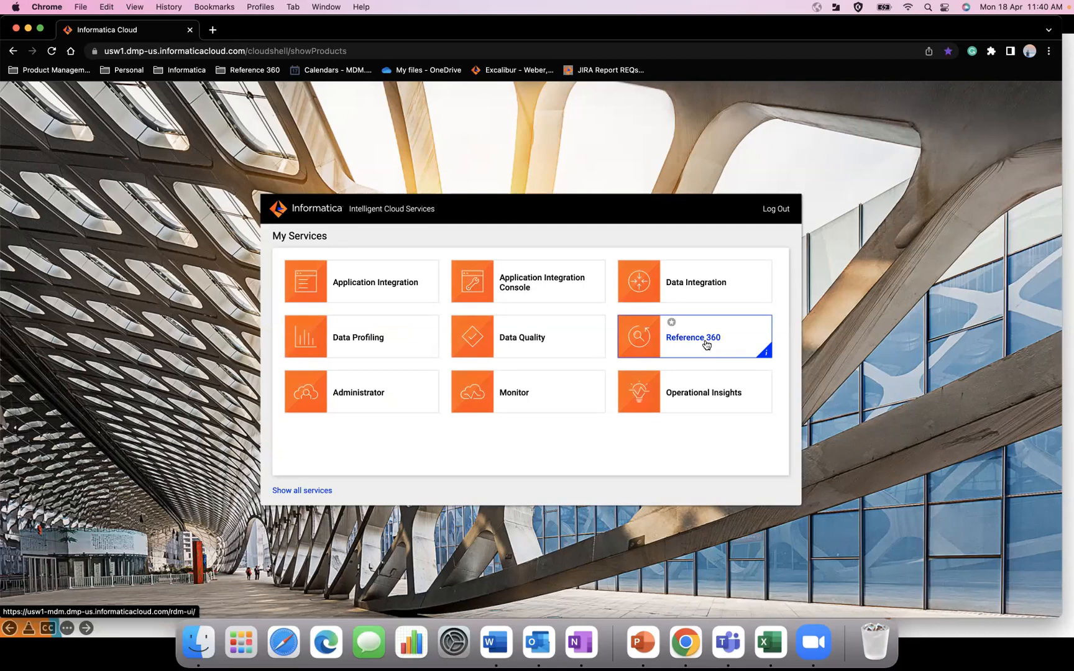
left_click(707, 346)
key("super+Tab")
key("super+Tab")
key("super+Tab")
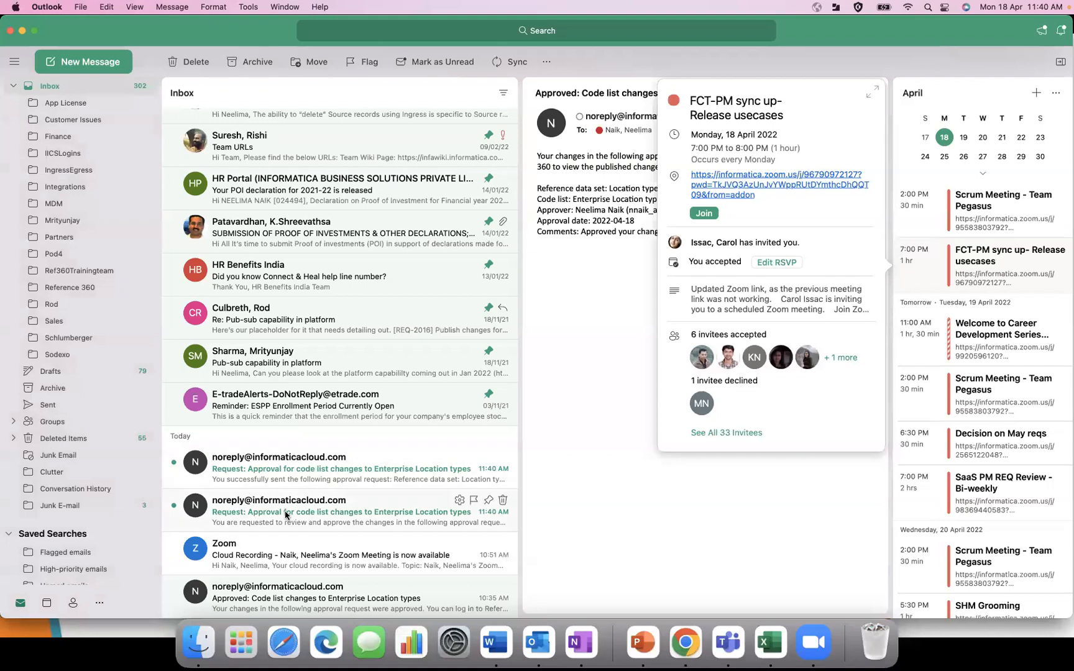
Step: Open the approval request email and highlight its opening sentence, Requester and Request date lines
left_click(285, 515)
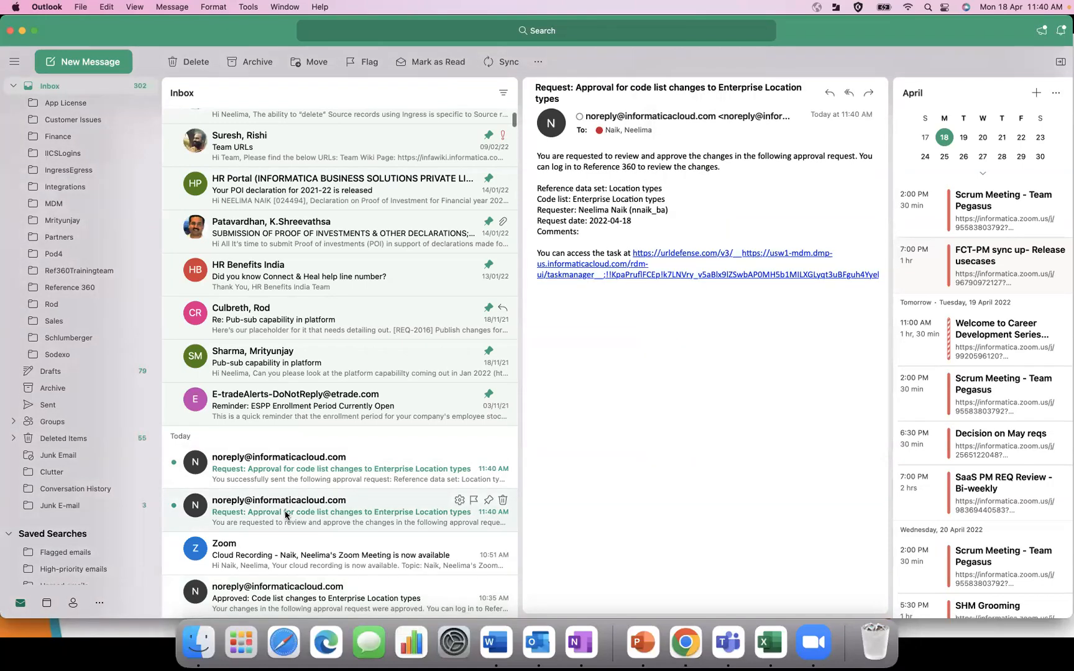
double_click(286, 515)
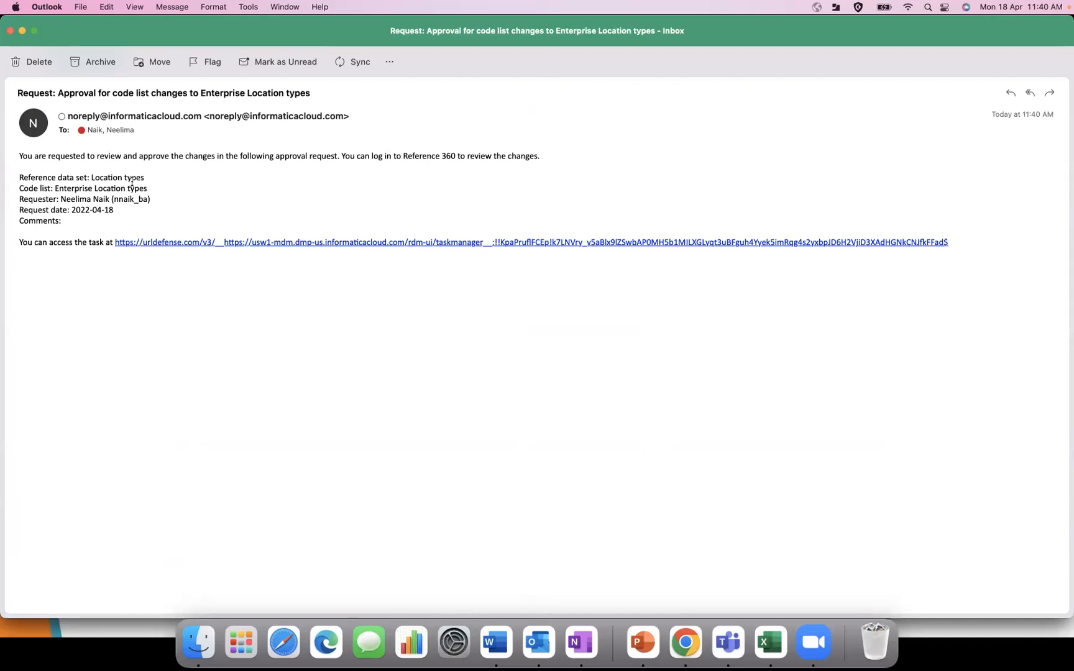
triple_click(119, 155)
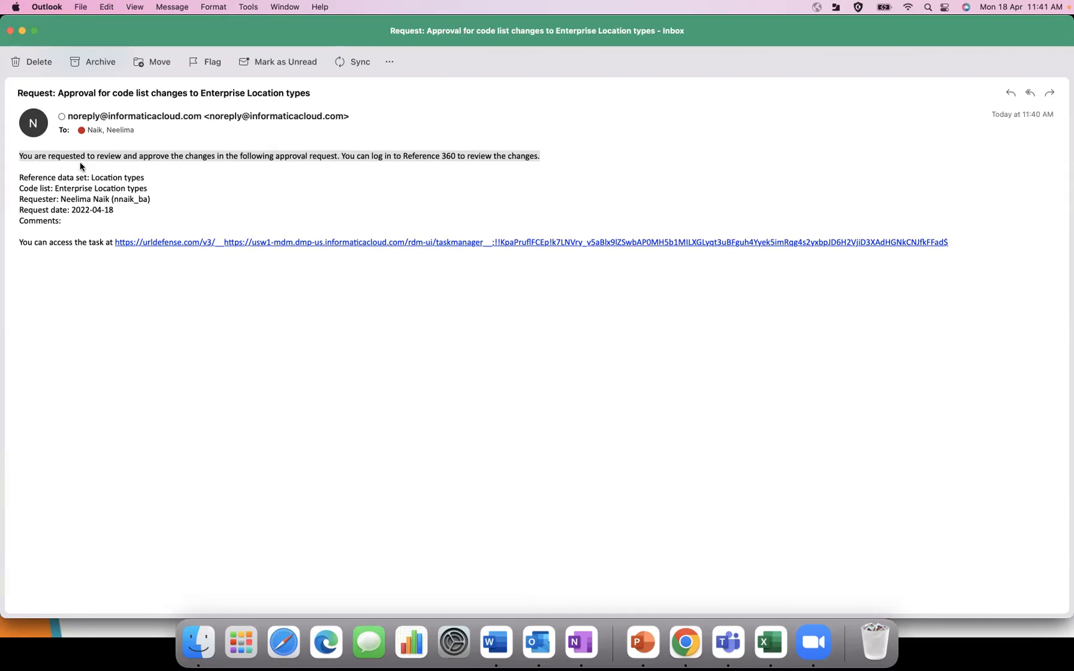
left_click(70, 200)
triple_click(69, 200)
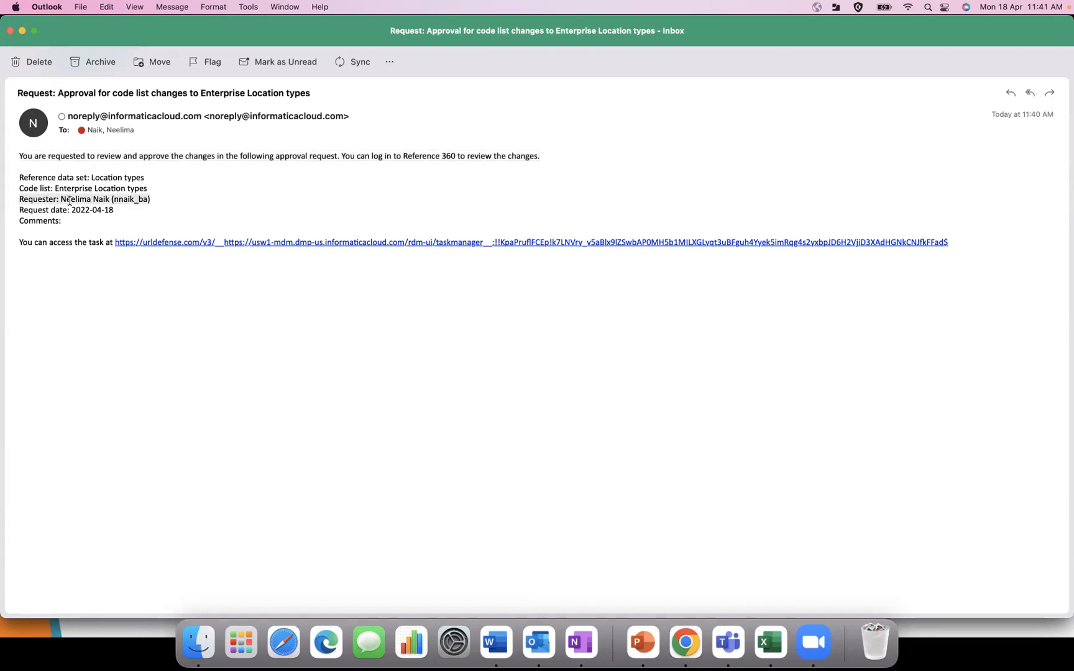
triple_click(74, 213)
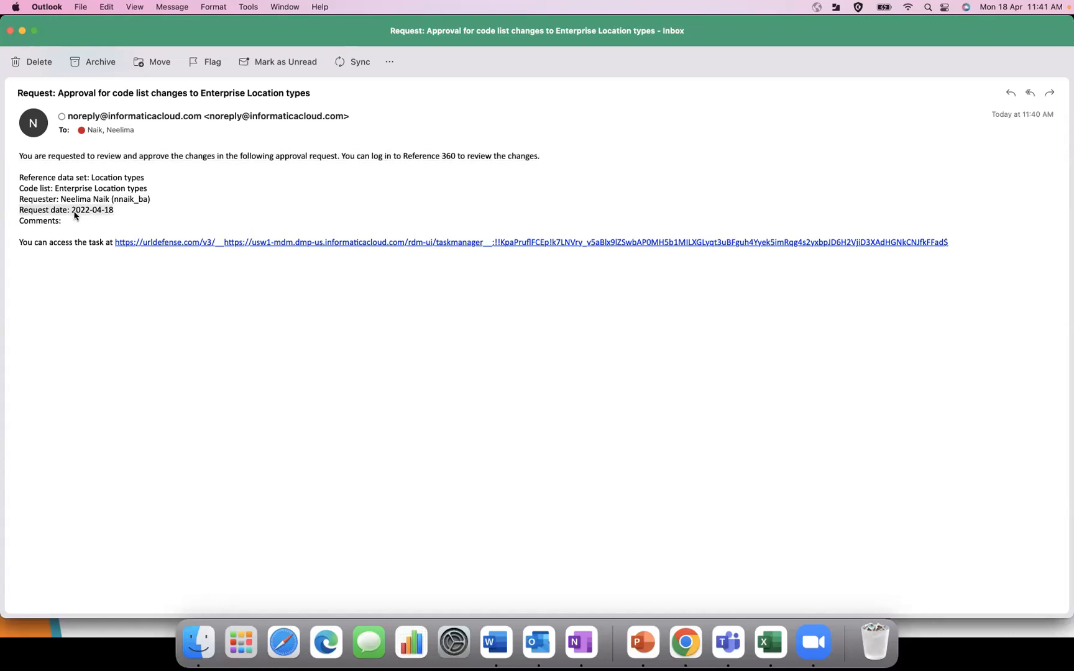
key("super+Tab")
key("super+Tab")
Step: Close it and read the request-sent confirmation's reference data set and approvers lines
left_click(11, 31)
double_click(317, 464)
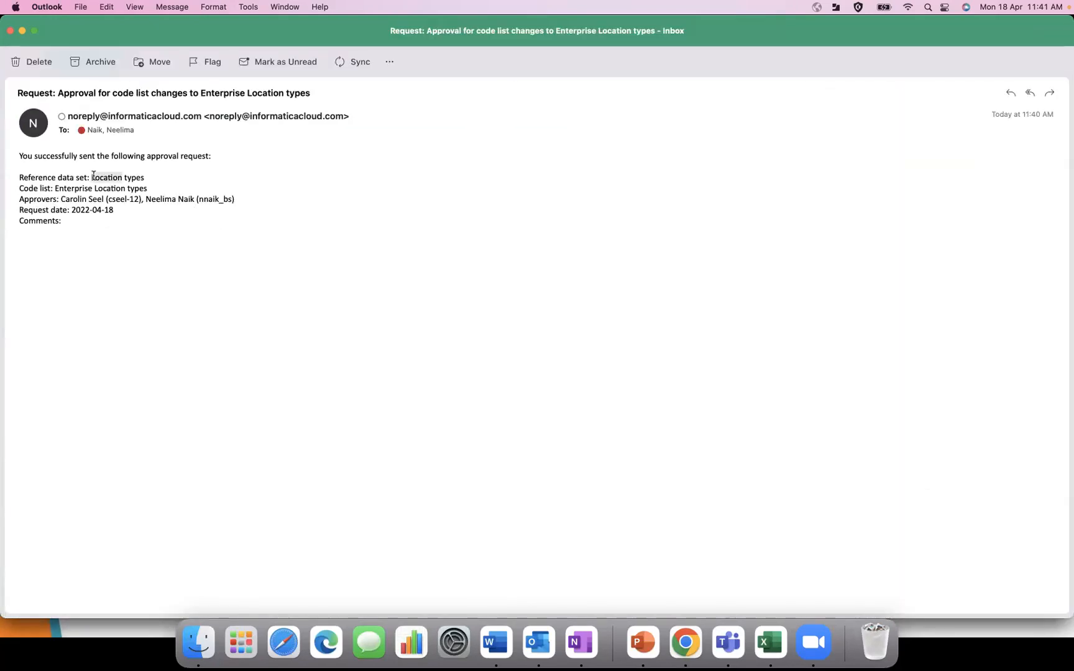
triple_click(93, 176)
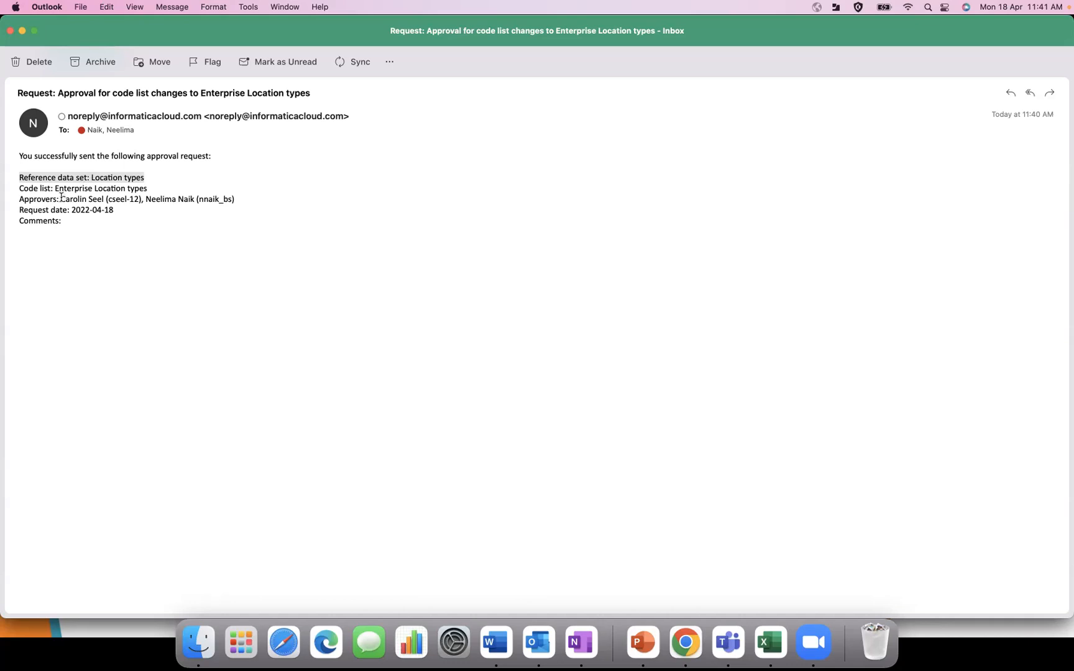
triple_click(61, 198)
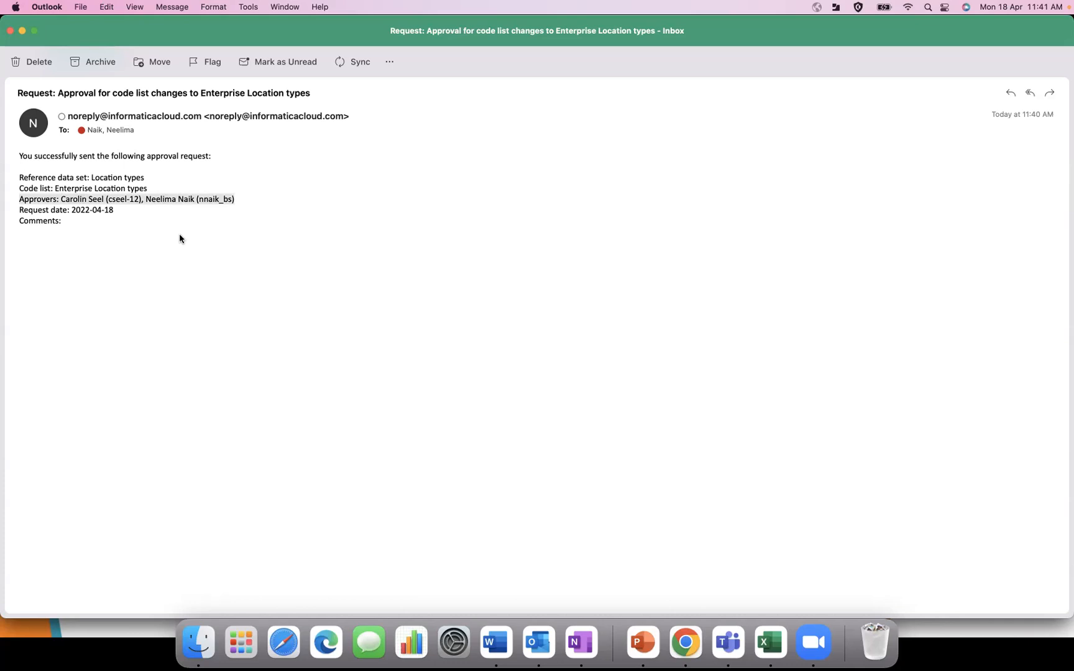
key("super+Tab")
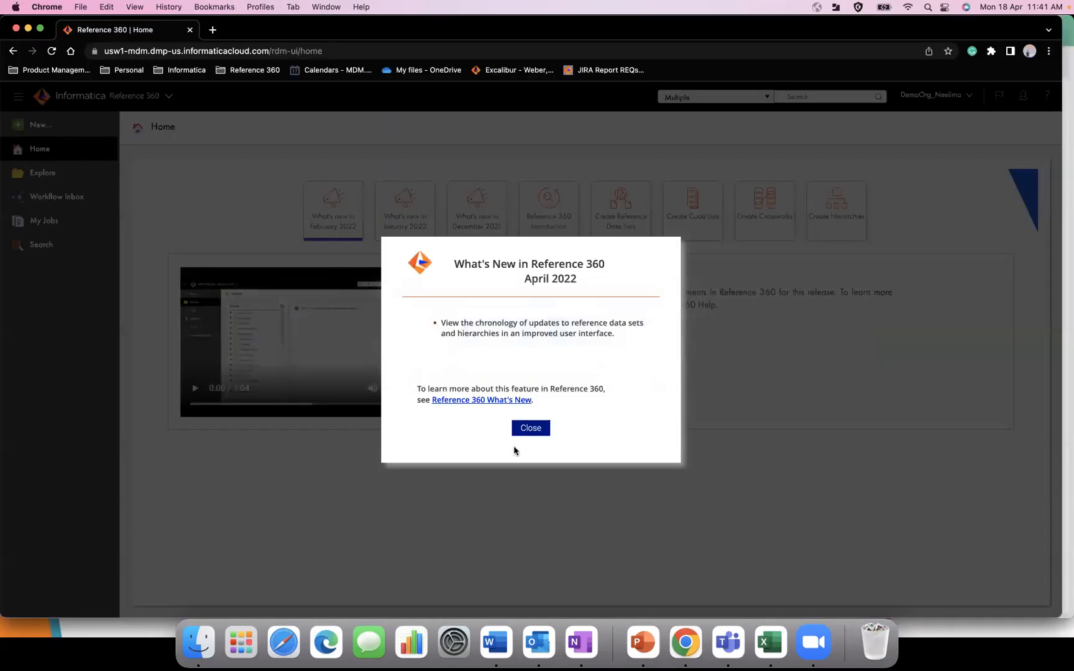
Step: Dismiss the What's New announcement and open the Workflow Inbox with the Review Enterprise Location types task
left_click(534, 429)
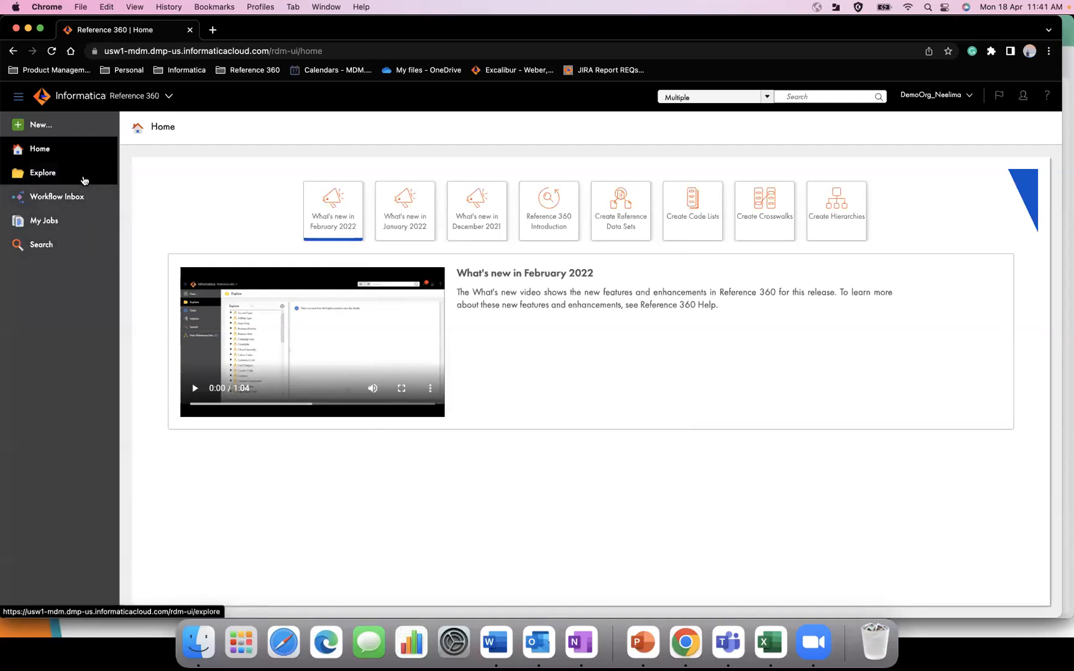
left_click(84, 180)
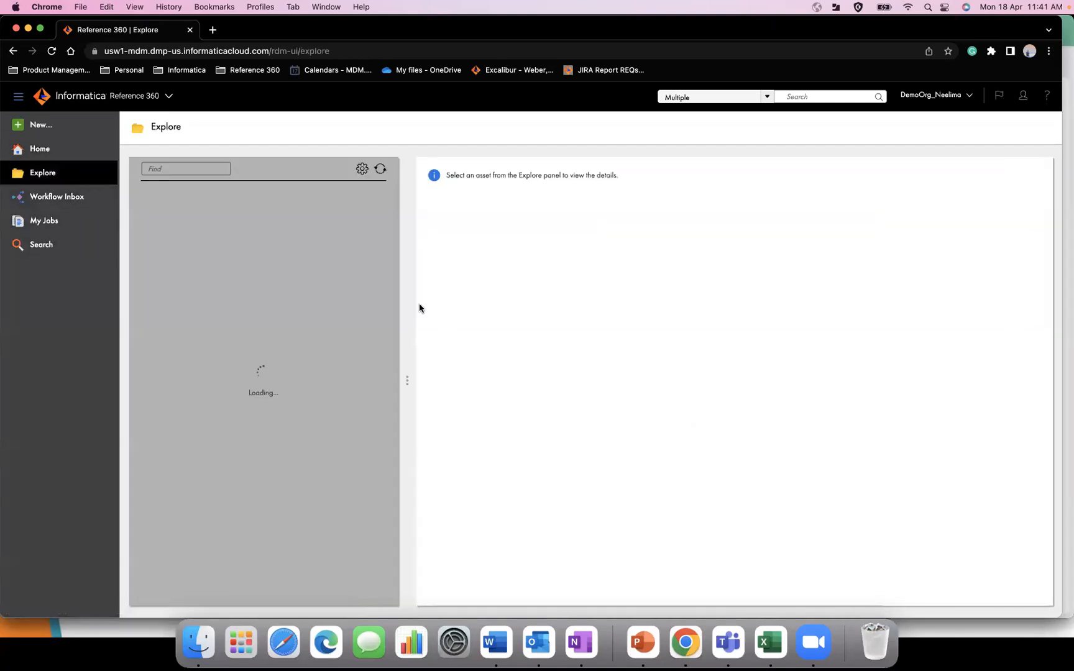
left_click(84, 197)
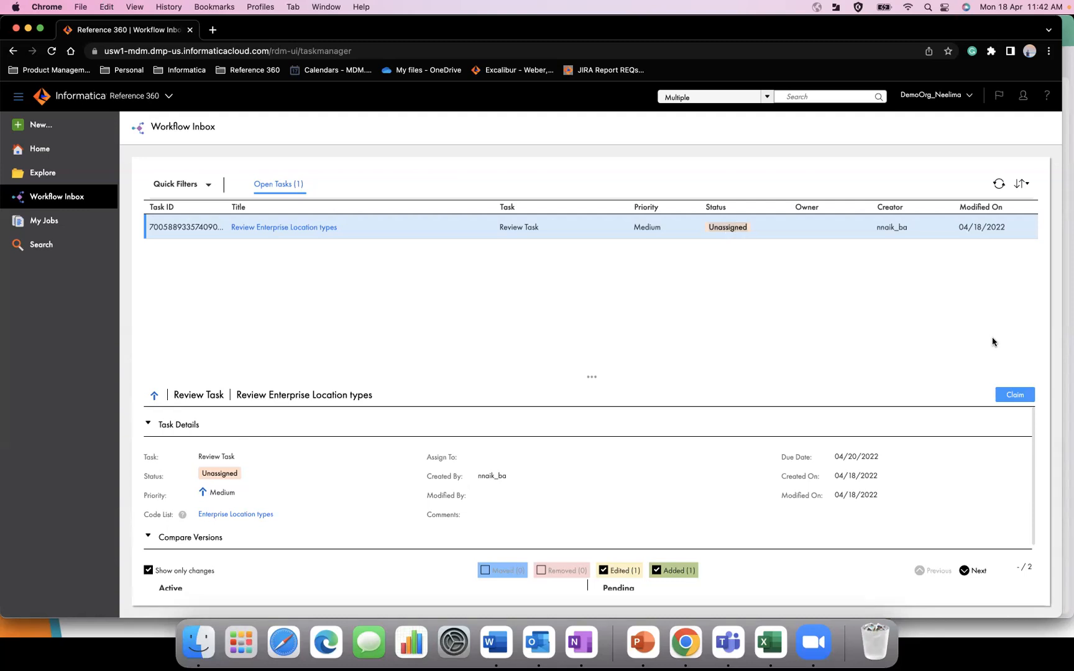
Step: Claim the Review Enterprise Location types task and check who created it
left_click(1016, 396)
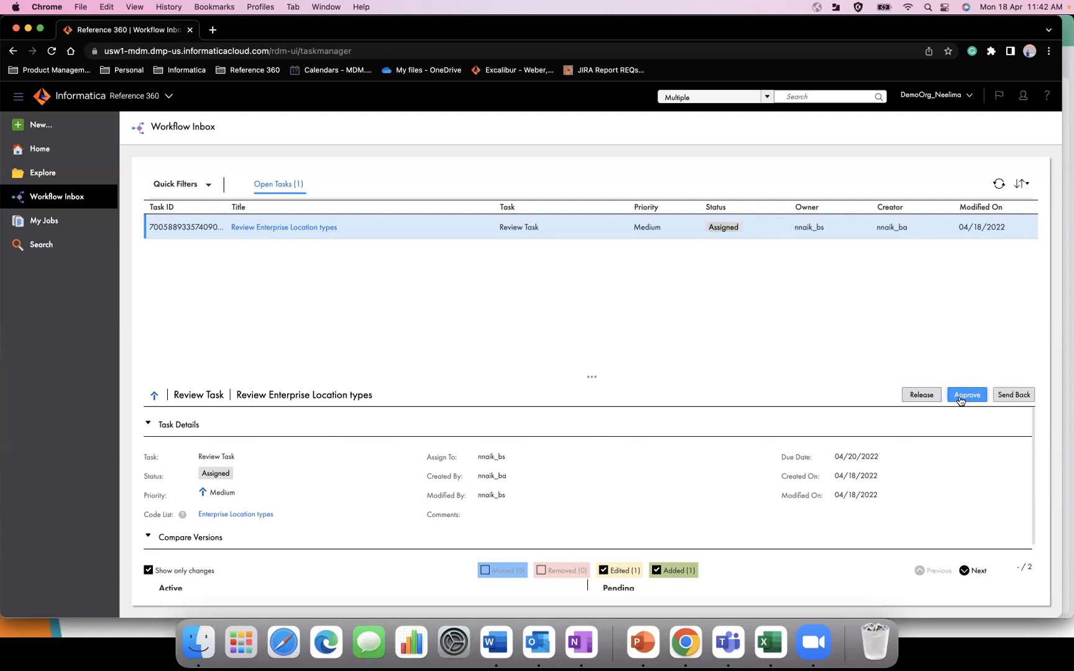
scroll(726, 466, "down", 2)
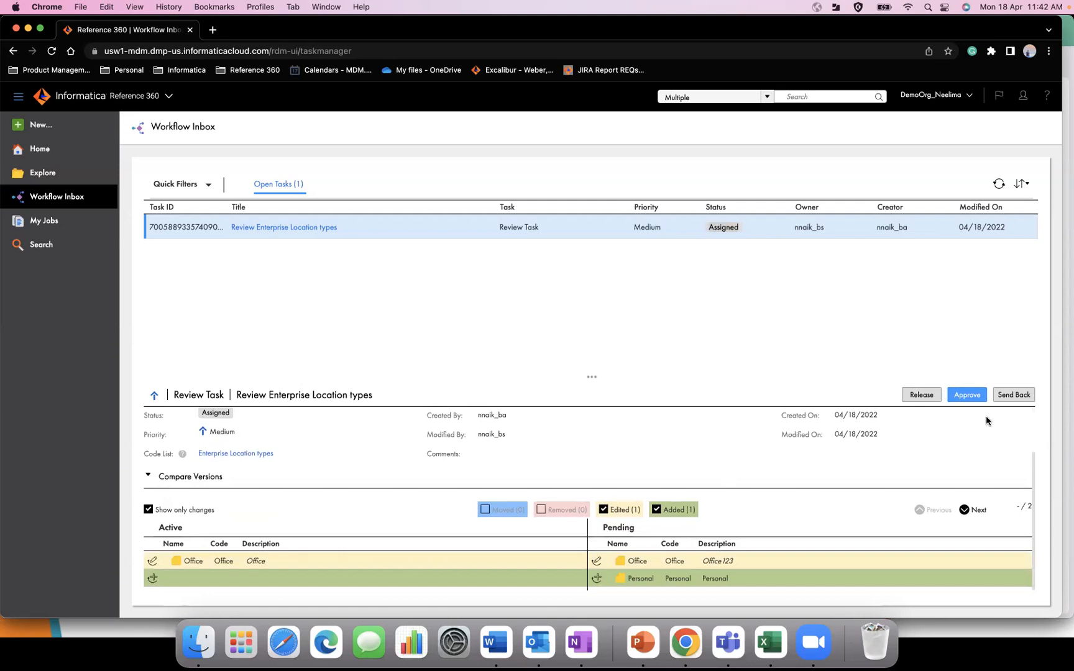
left_click(1013, 395)
double_click(884, 227)
Step: Step back and forth between the edited Office (Office123) and new Personal values
left_click(339, 562)
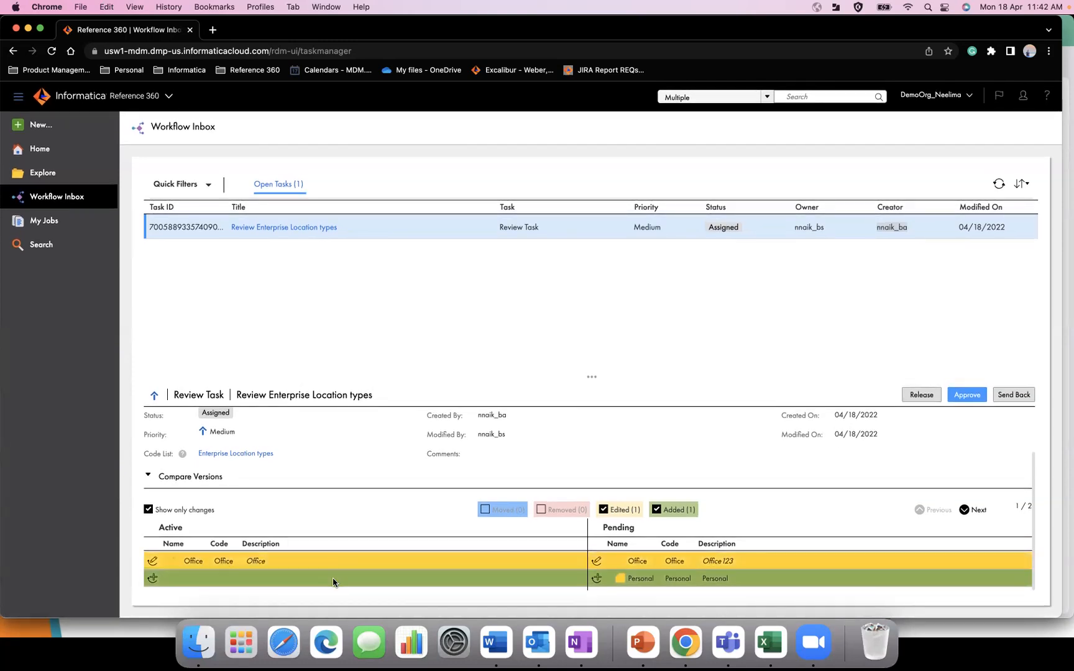
left_click(333, 581)
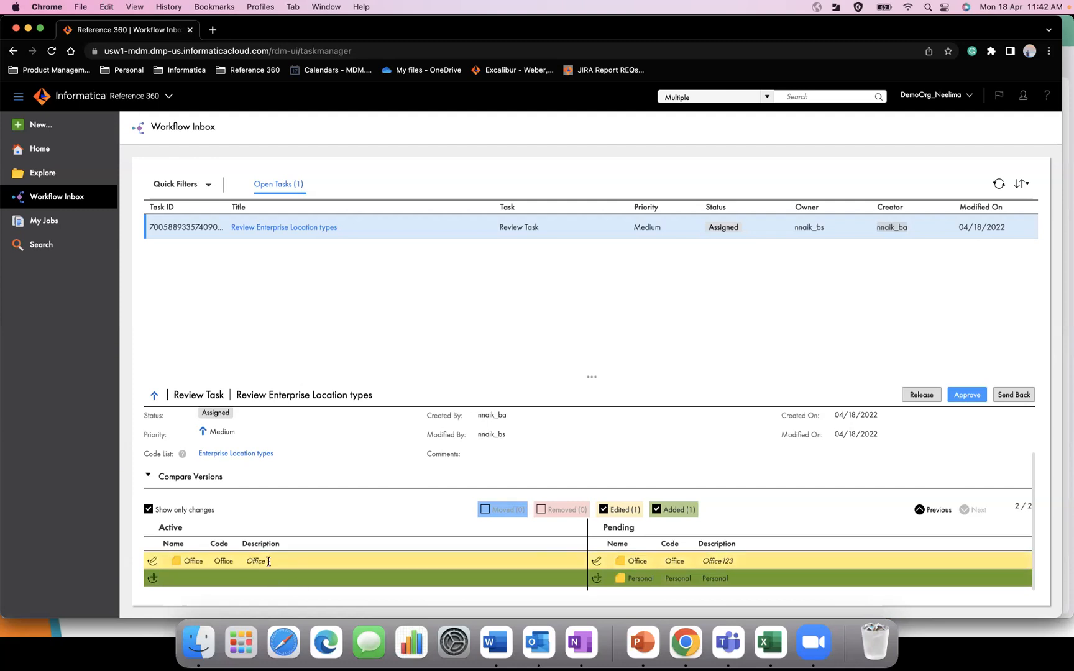
left_click(714, 561)
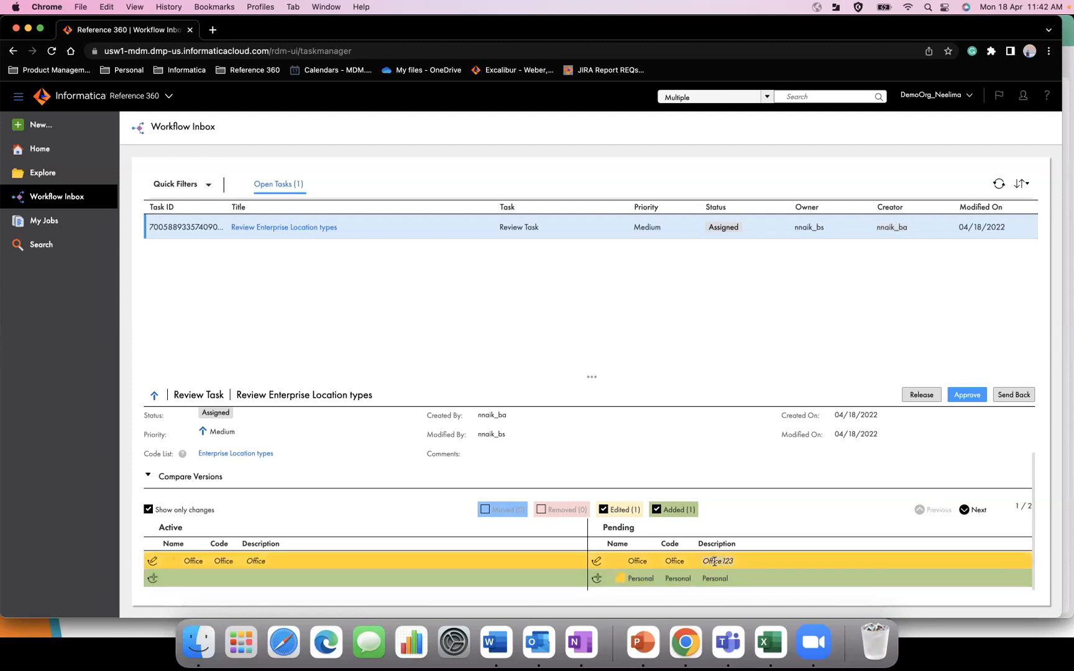
left_click(487, 578)
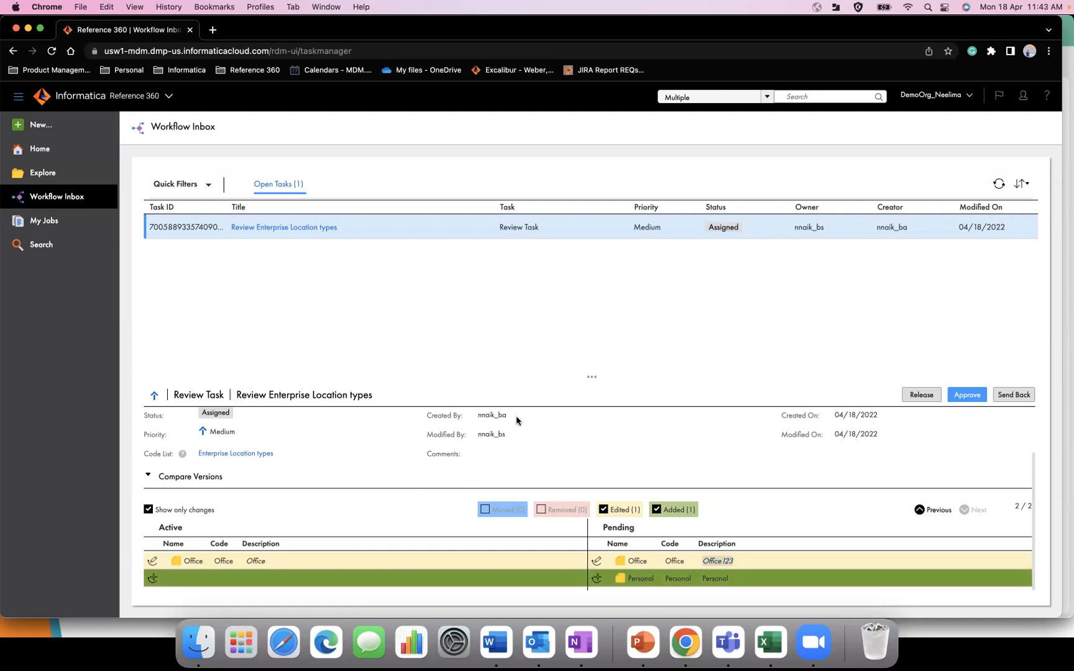
double_click(488, 416)
left_click(948, 465)
Step: Approve the task with comment 'Approved by Business Steward', then show the multistep approval slide
left_click(968, 396)
left_click(514, 353)
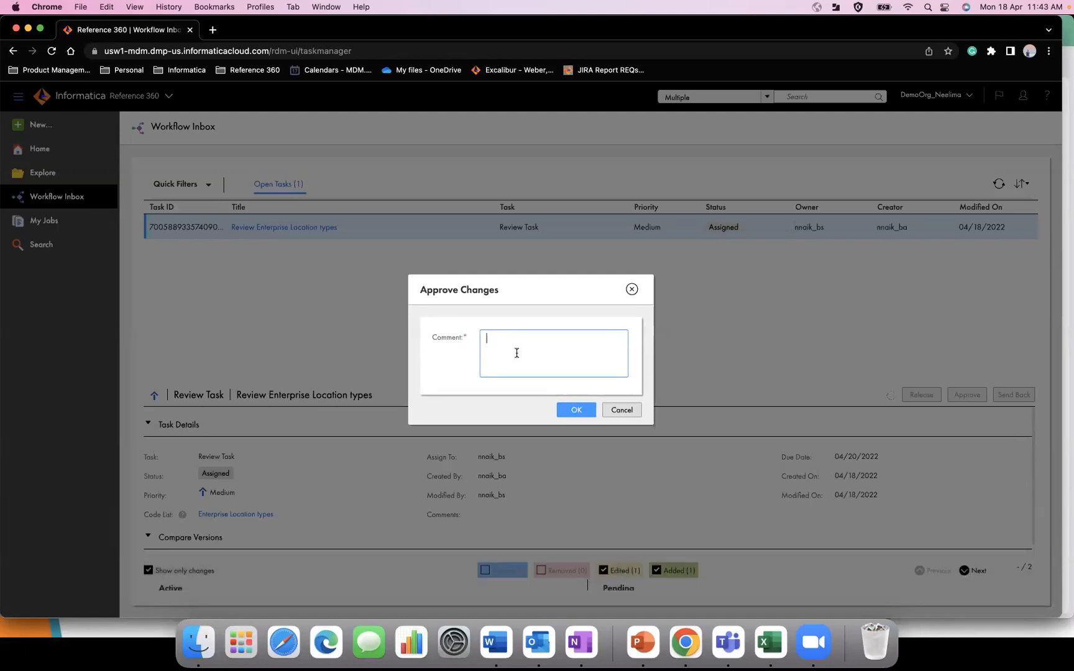
type("Approved by Business Steward")
left_click(572, 412)
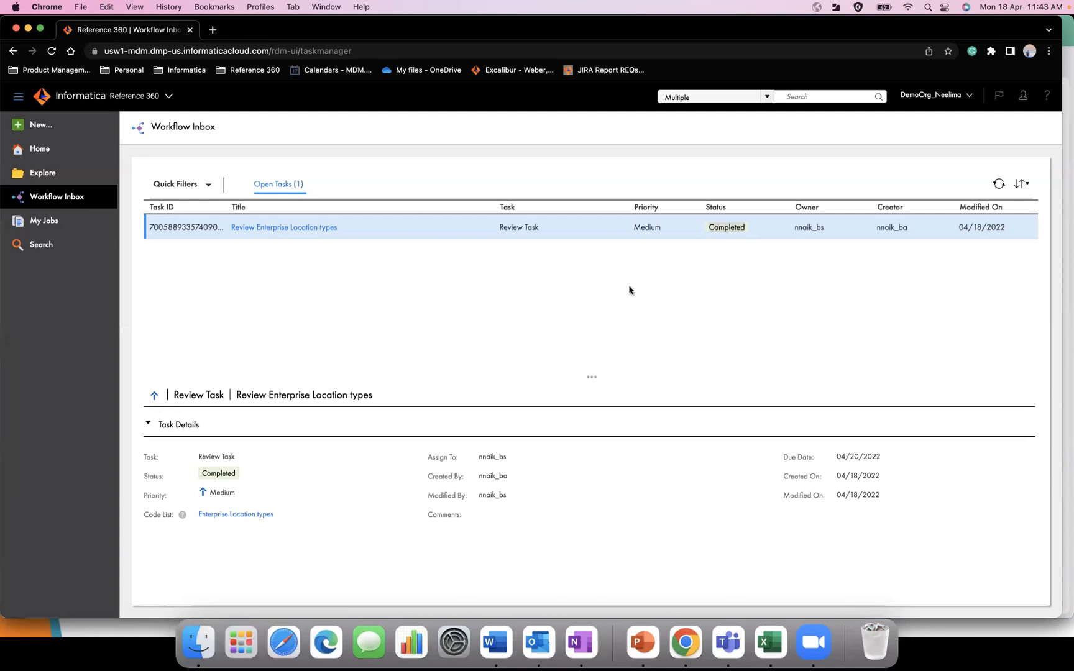
key("super+Tab")
key("super+Tab")
key("super+Tab")
left_click(402, 335)
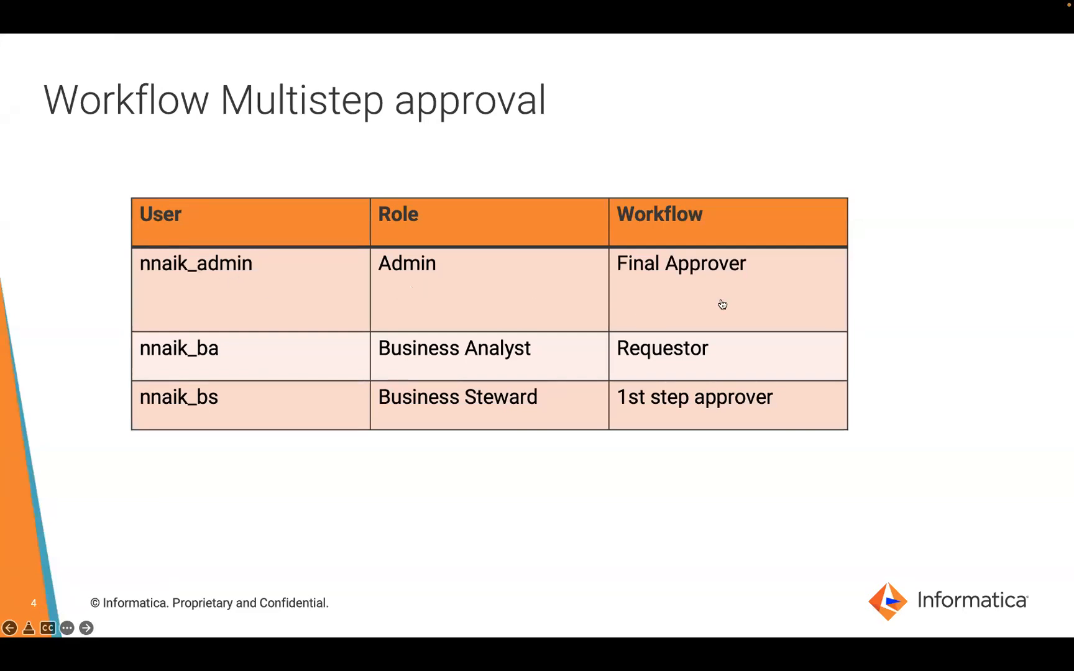
Step: Back in the browser, log out and sign in as the admin final approver
key("super+Tab")
key("super+Tab")
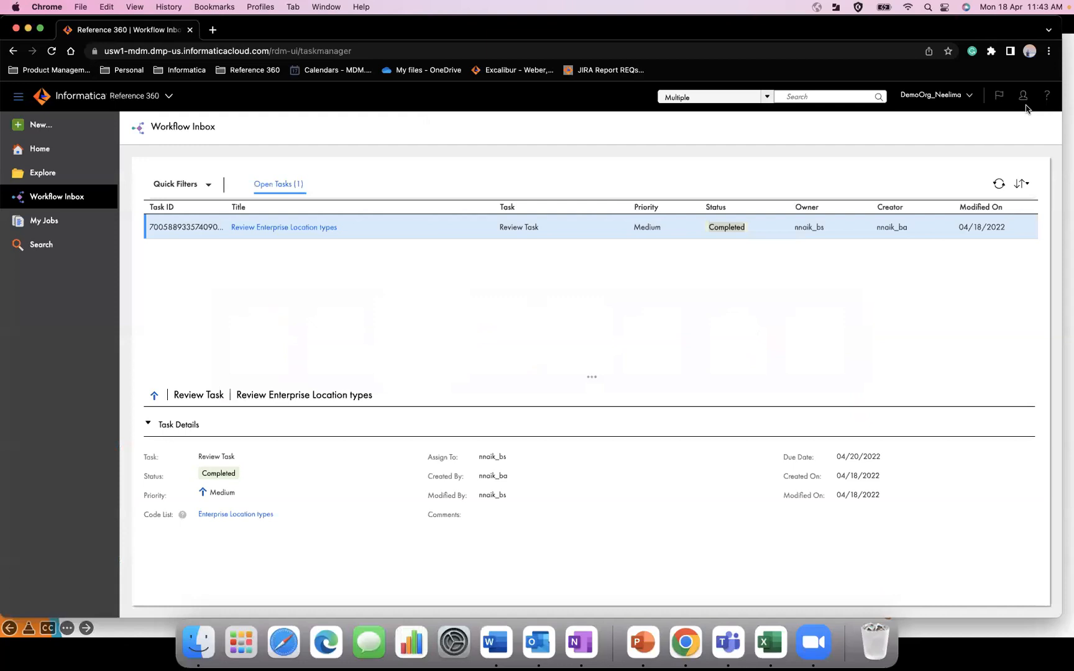
left_click(1023, 95)
left_click(1005, 192)
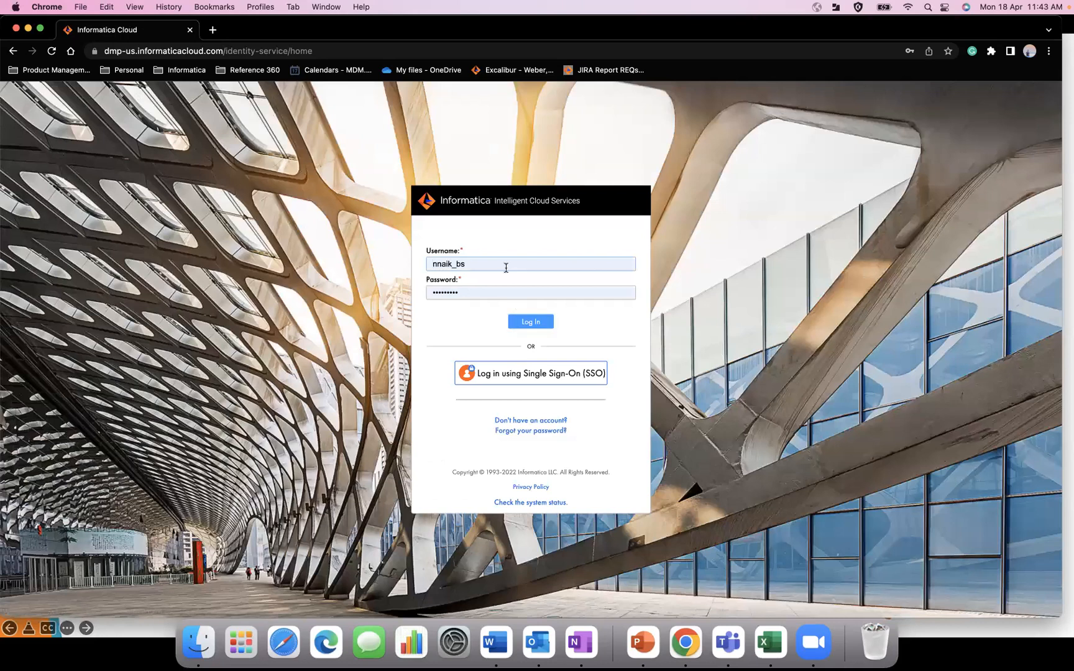
left_click(506, 268)
key("BackSpace")
key("BackSpace")
key("BackSpace")
type("_")
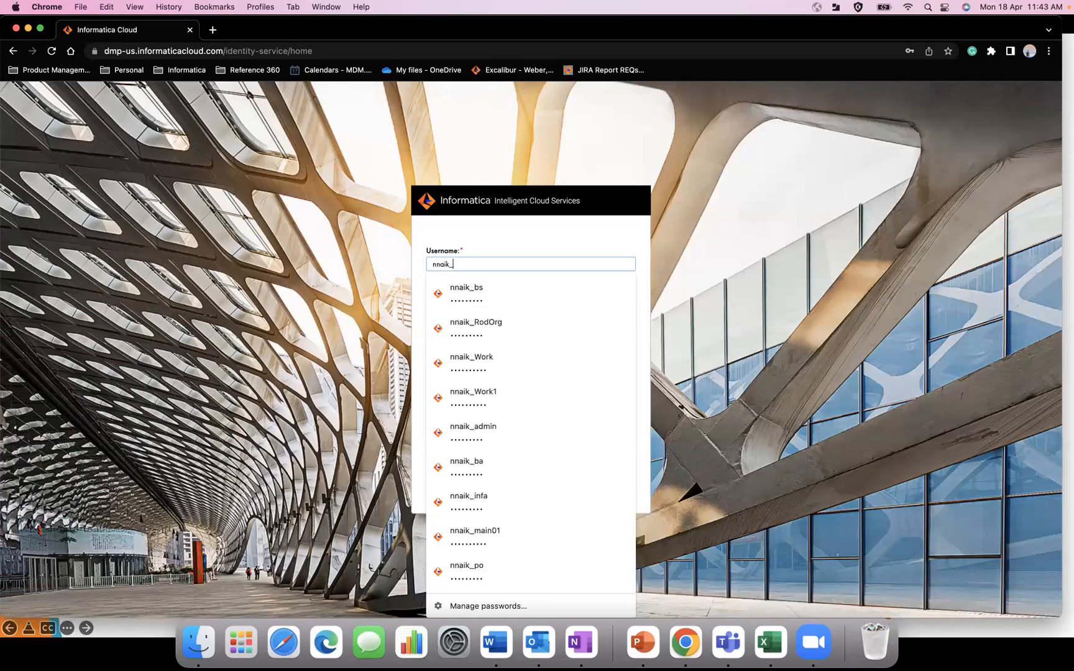
type("admin")
left_click(528, 292)
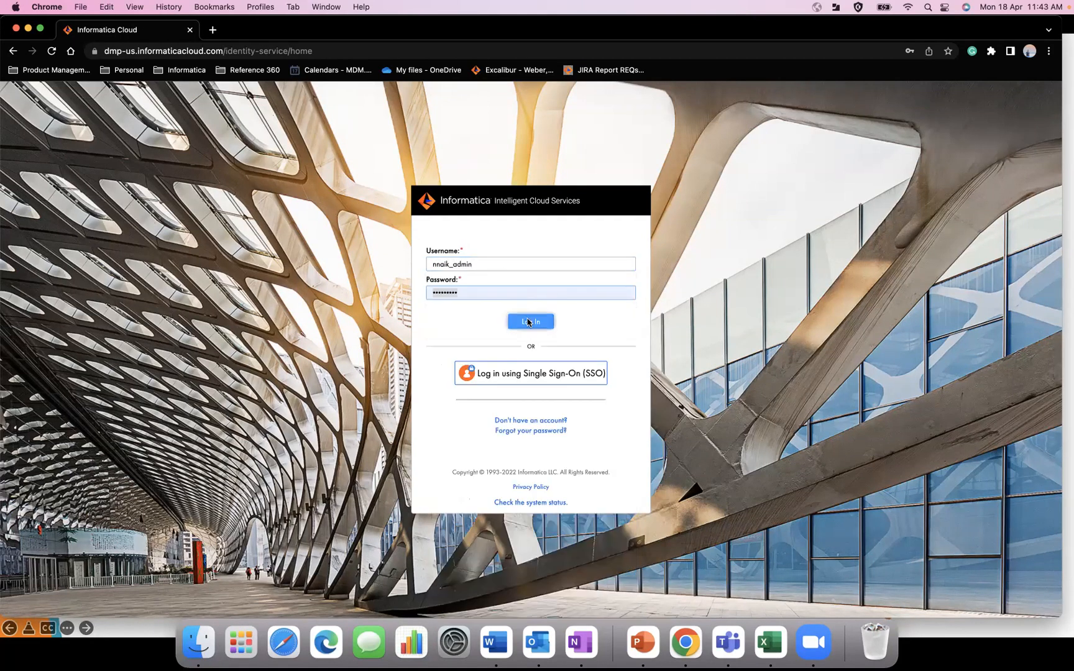
left_click(527, 322)
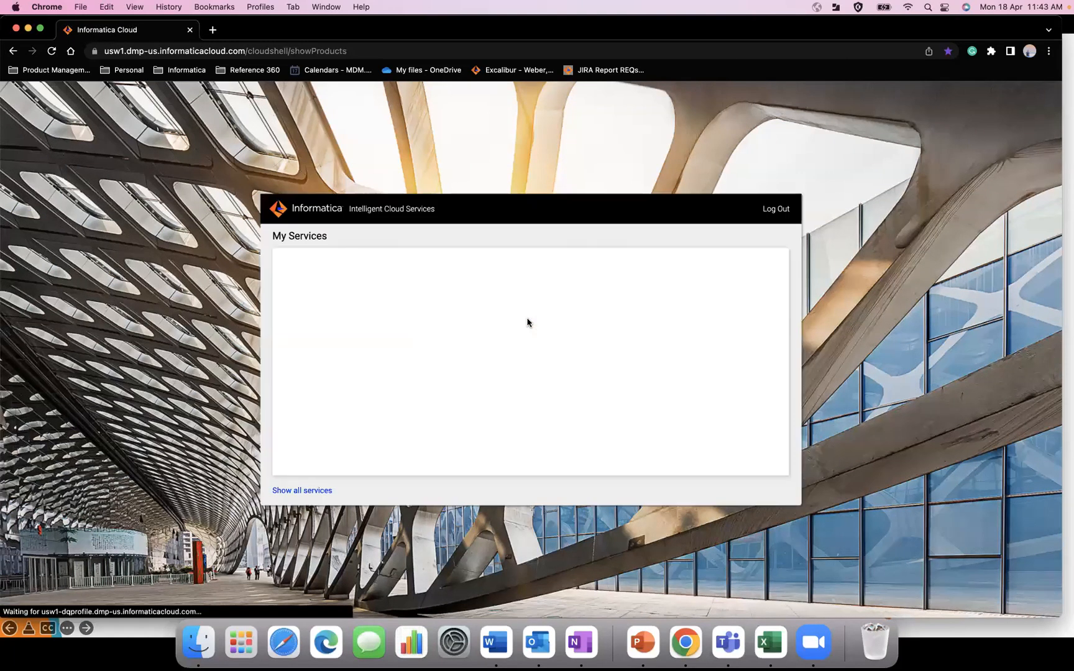
key("super+Tab")
key("super+Tab")
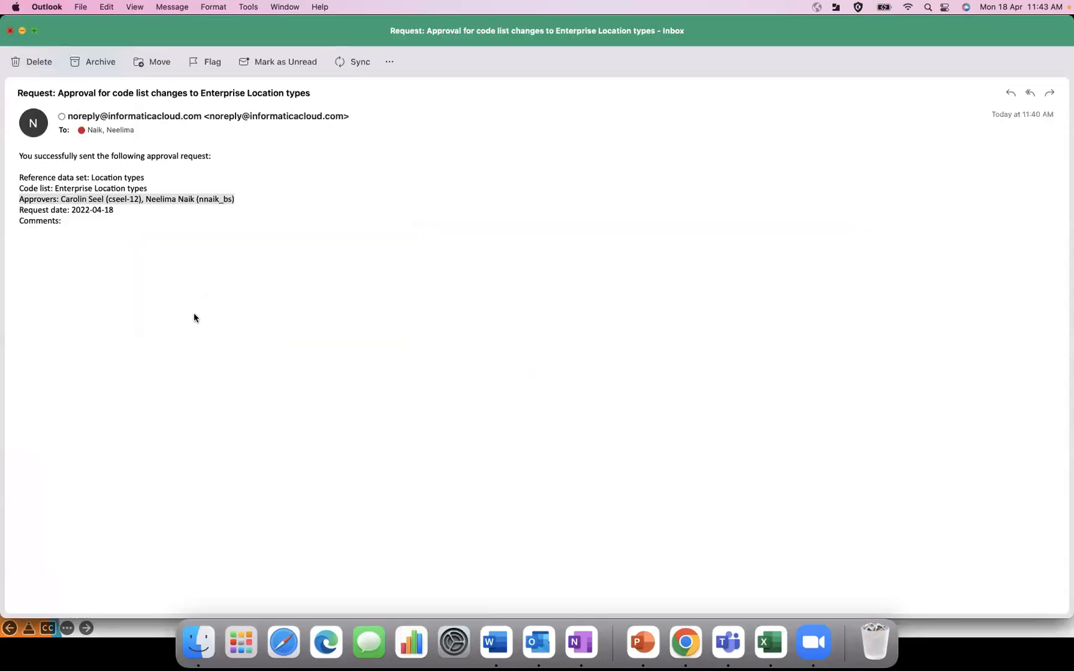
Step: Read the 11:43 request email's opening, requester, previous reviewer and Business Steward comment lines
key("super+w")
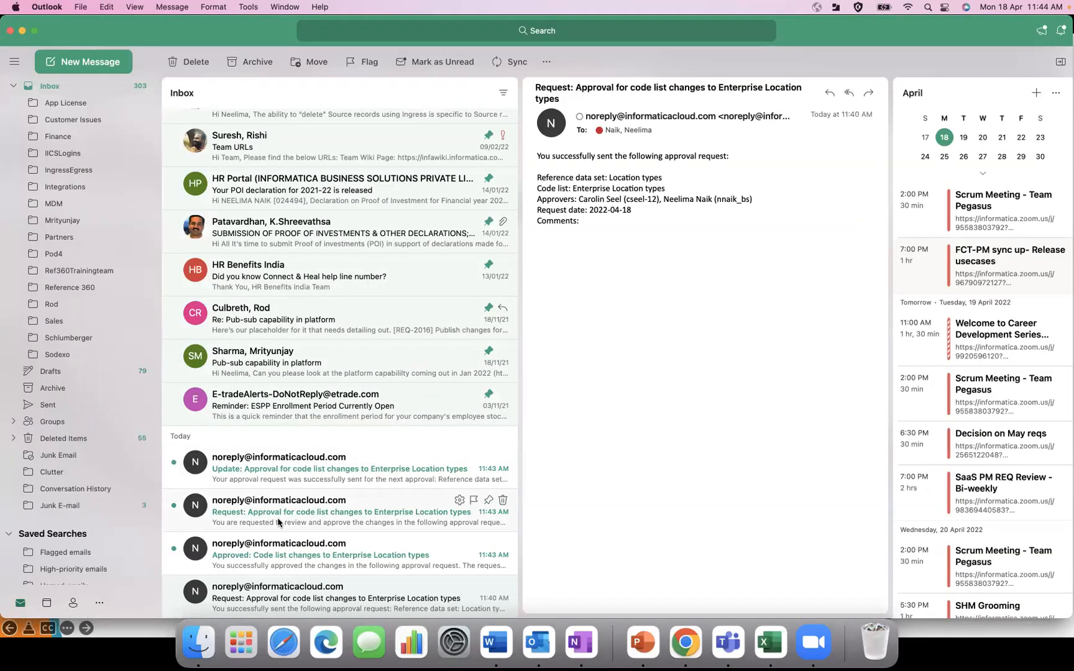
left_click(279, 523)
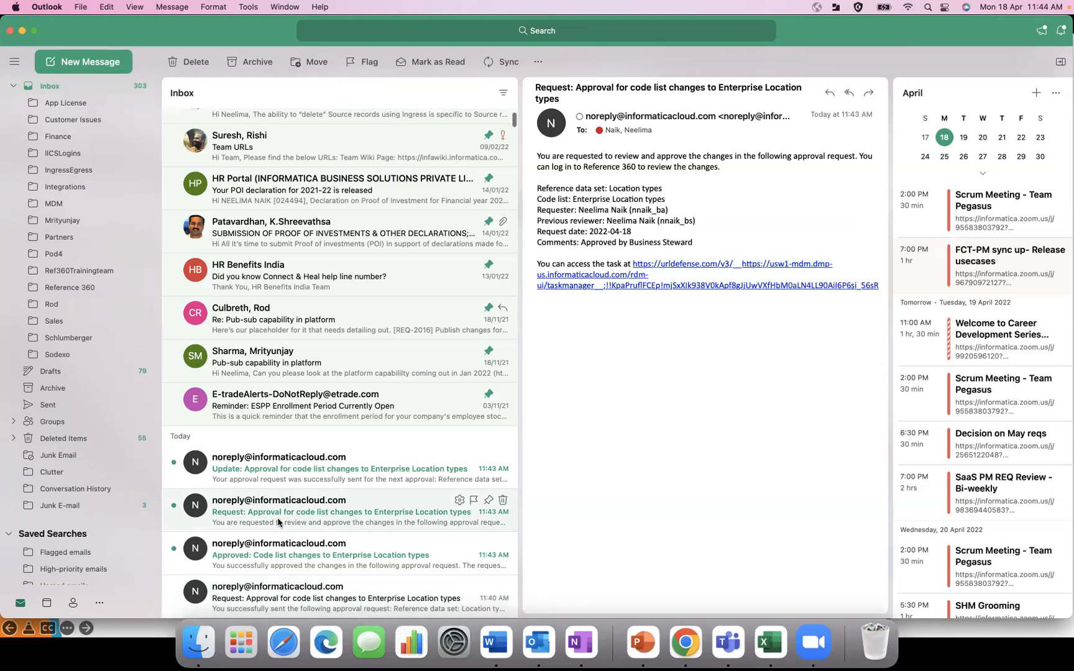
double_click(280, 522)
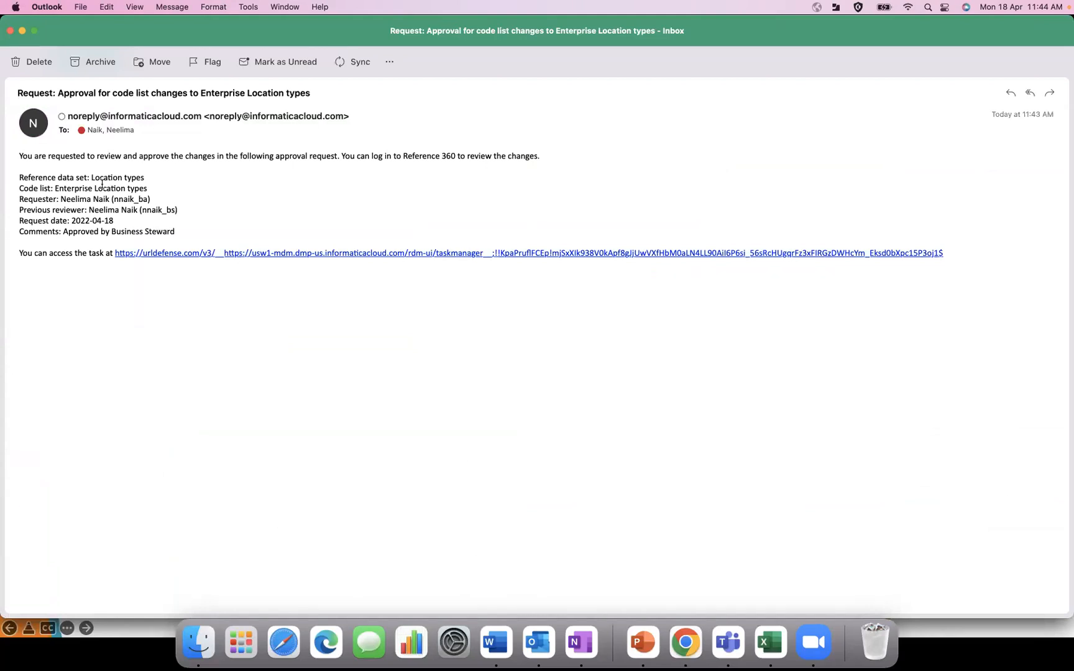
triple_click(177, 159)
triple_click(123, 196)
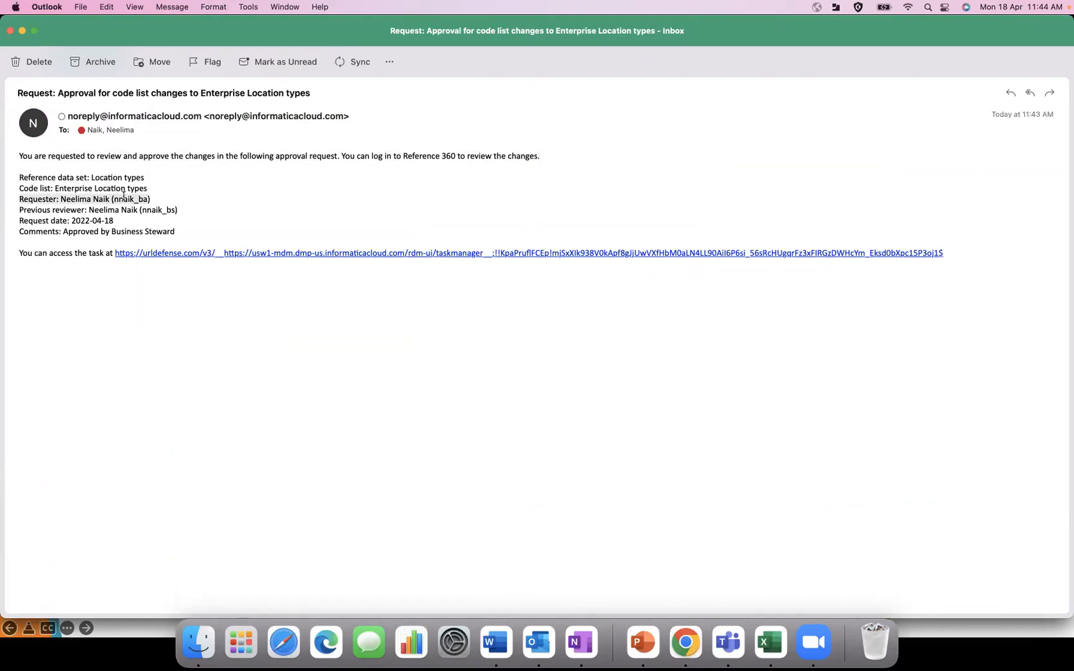
triple_click(118, 213)
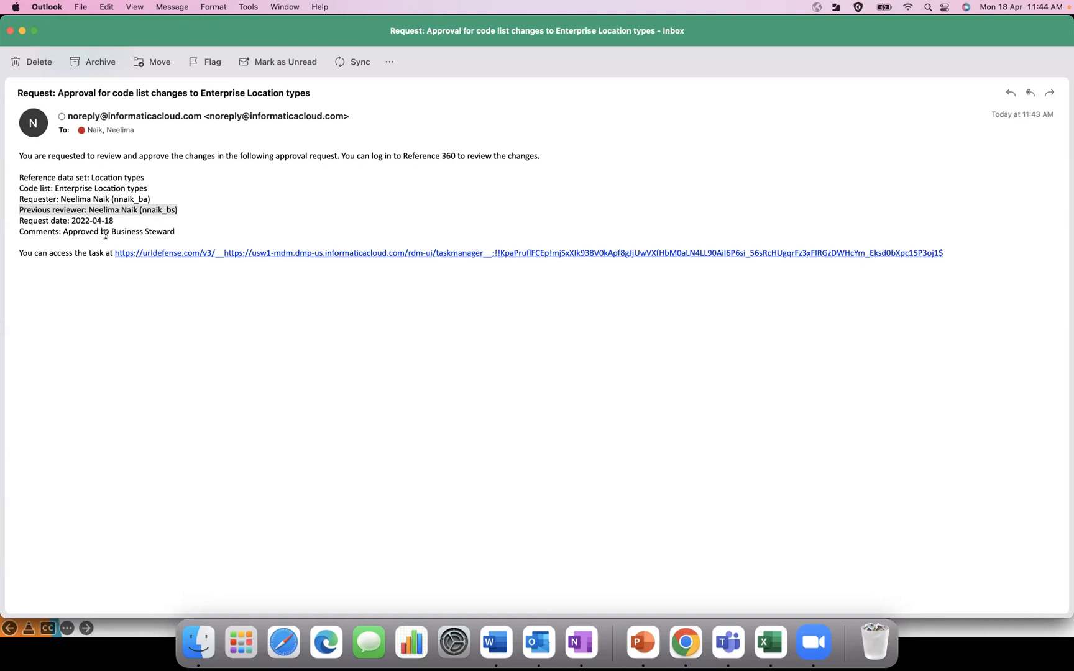
triple_click(136, 232)
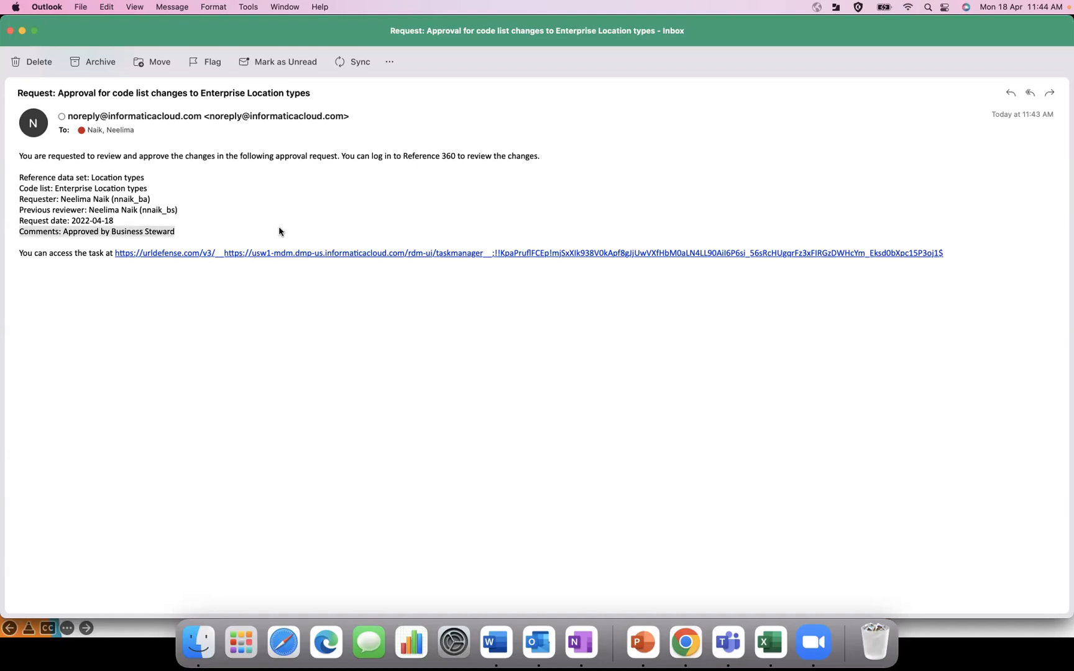
key("super+Tab")
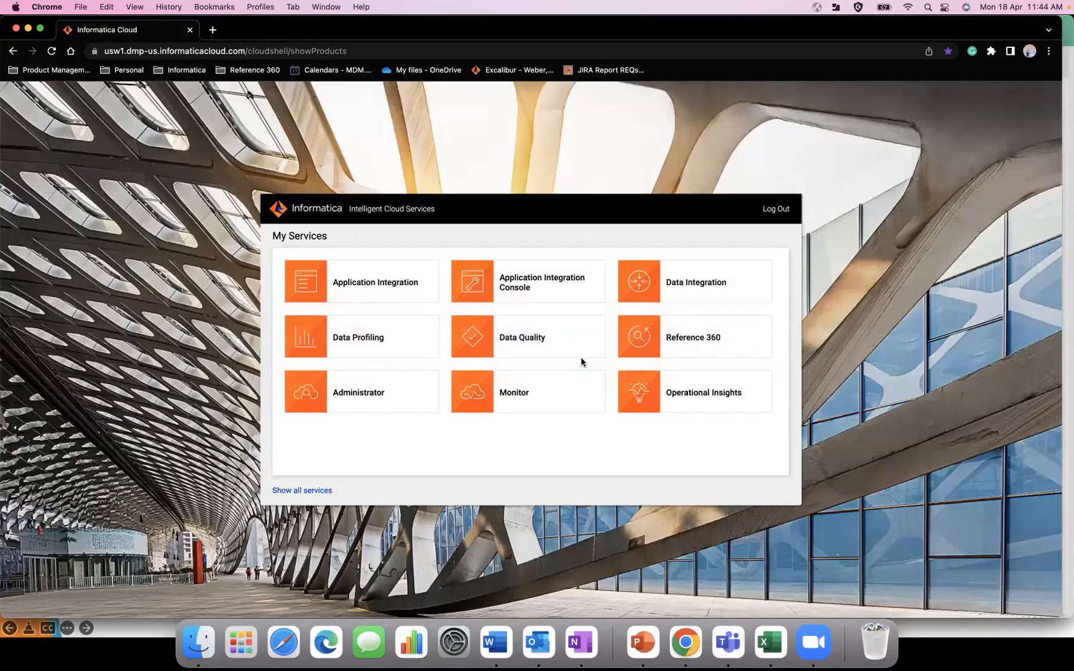
Step: Launch Reference 360, go to Workflow Inbox, and open the Approve Enterprise Location types task page
left_click(717, 346)
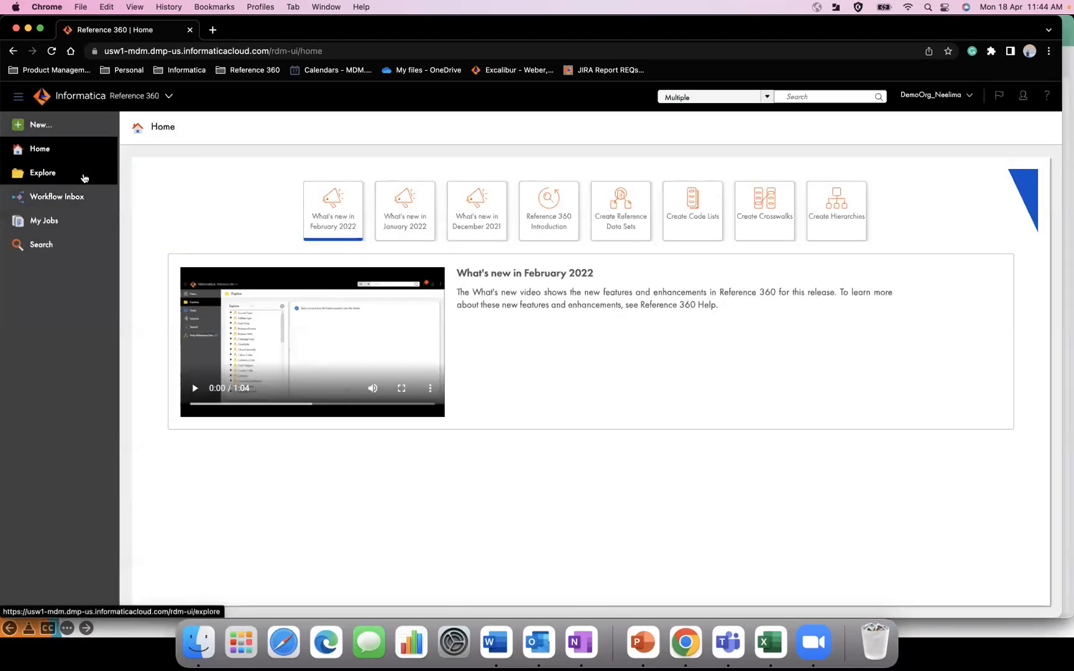
left_click(76, 196)
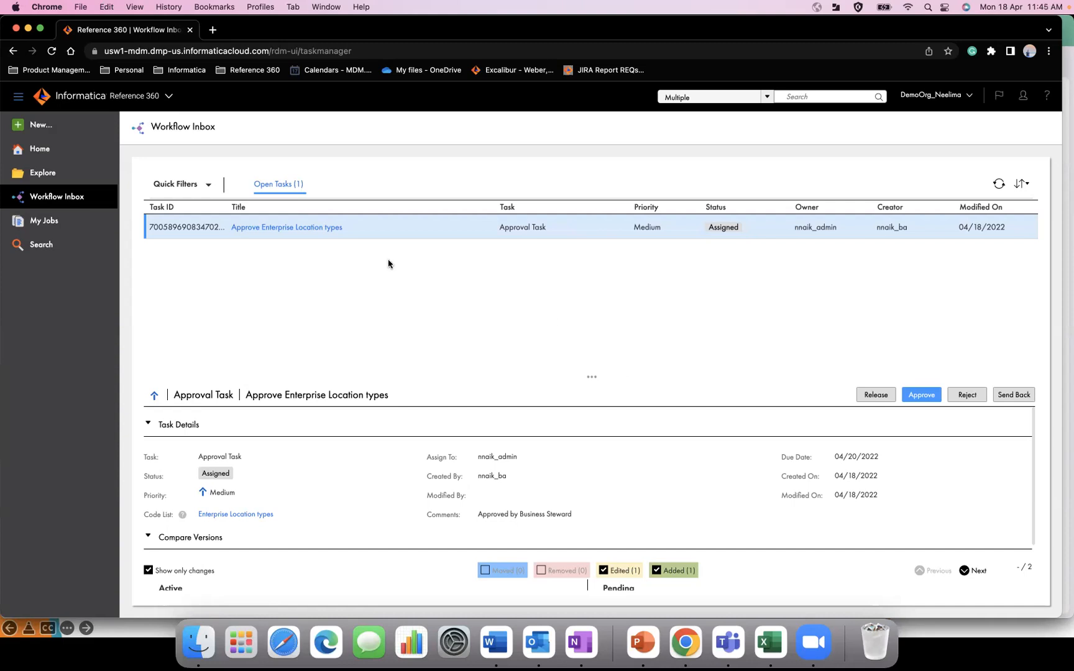
left_click(297, 227)
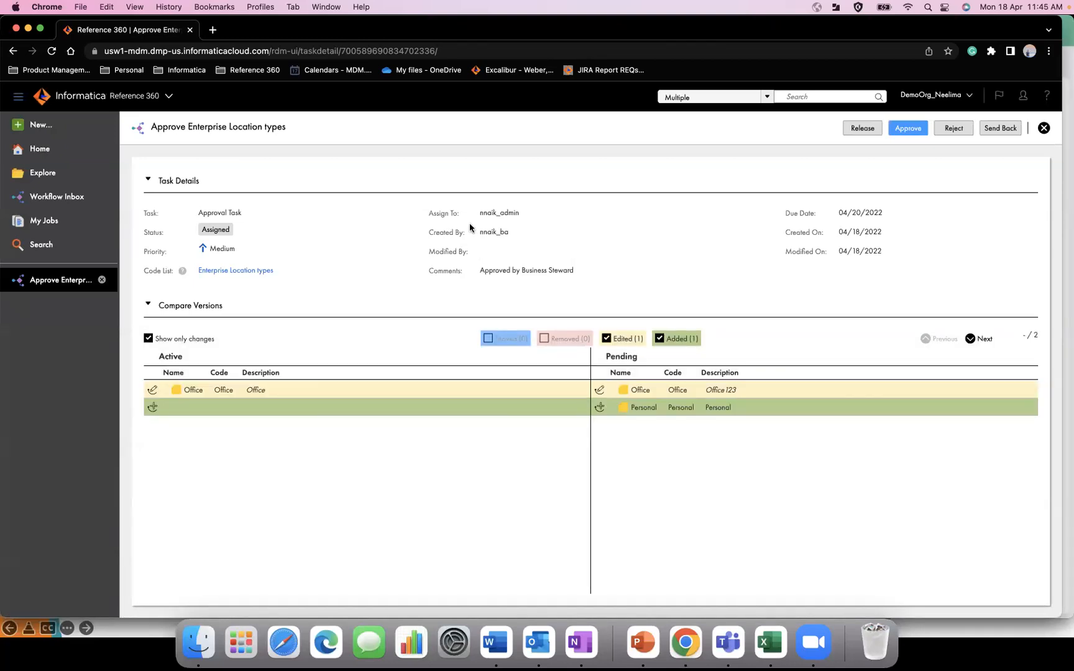
Step: Check the task's creator and comment, then view the Office123 edit and added Personal value
double_click(491, 232)
triple_click(491, 265)
left_click(437, 386)
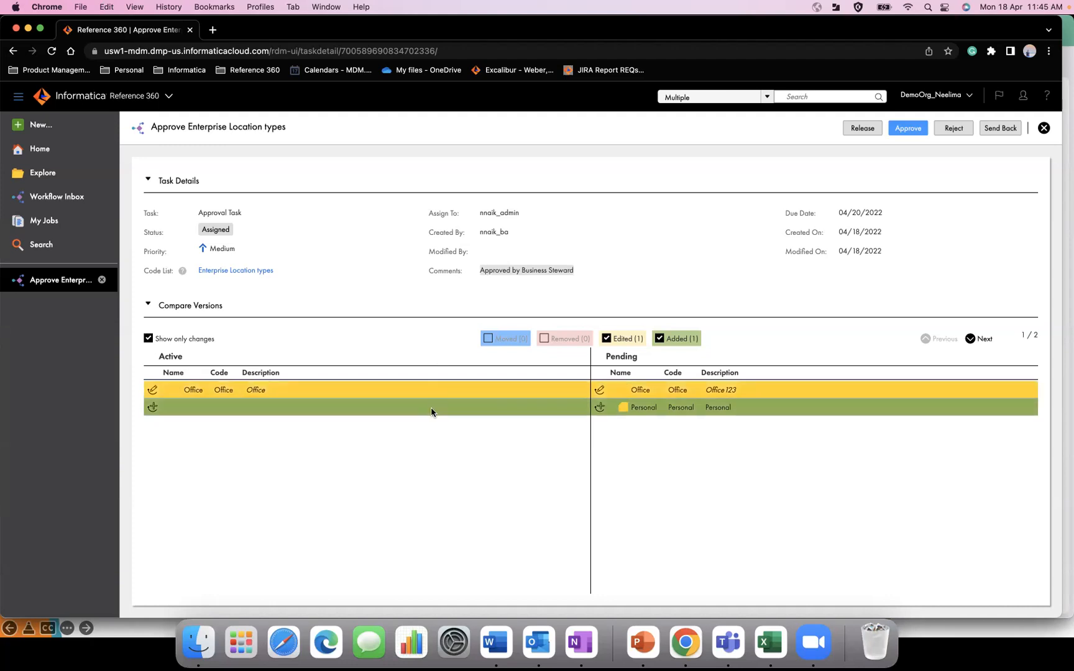
left_click(431, 407)
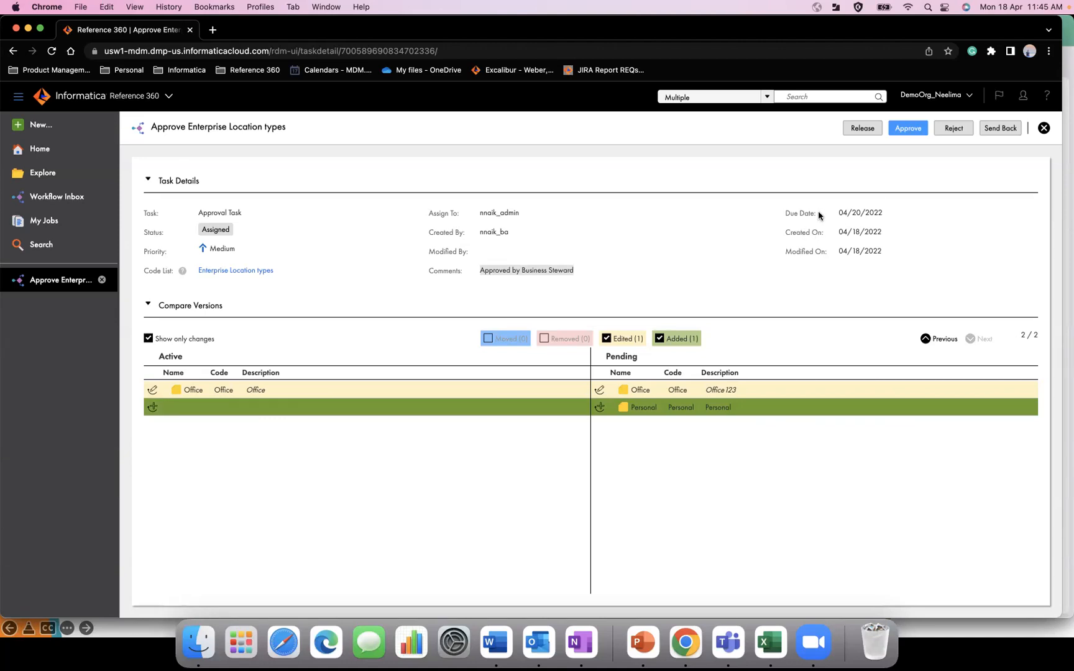
left_click(858, 208)
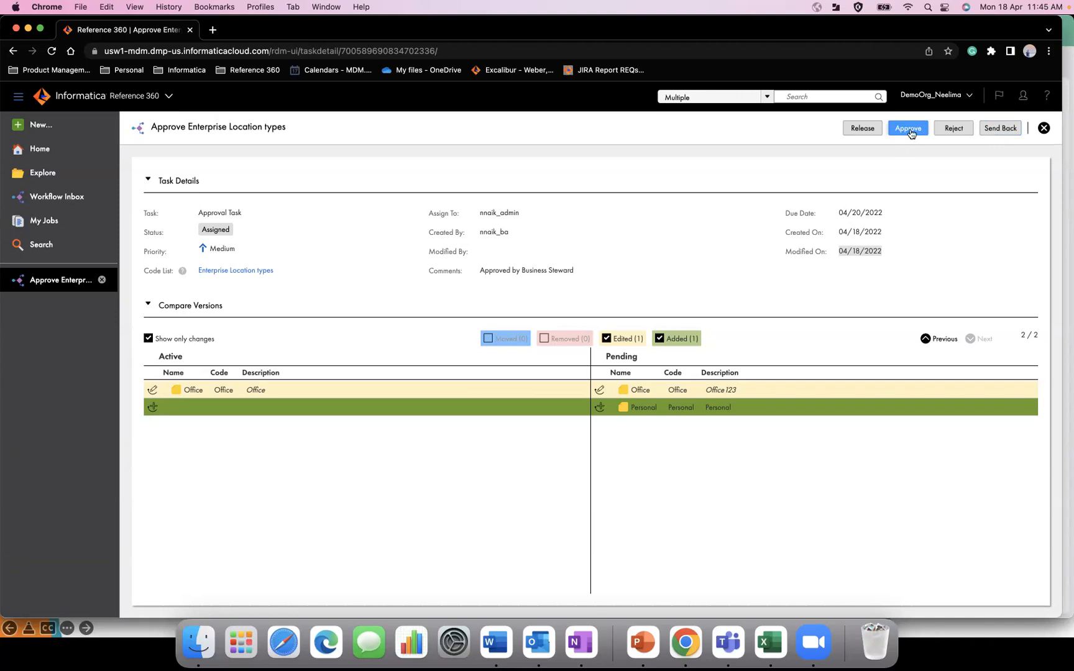
left_click(963, 130)
key("Tab")
Step: Approve the pending Enterprise Location types changes with the comment "Approved all the changes"
left_click(913, 130)
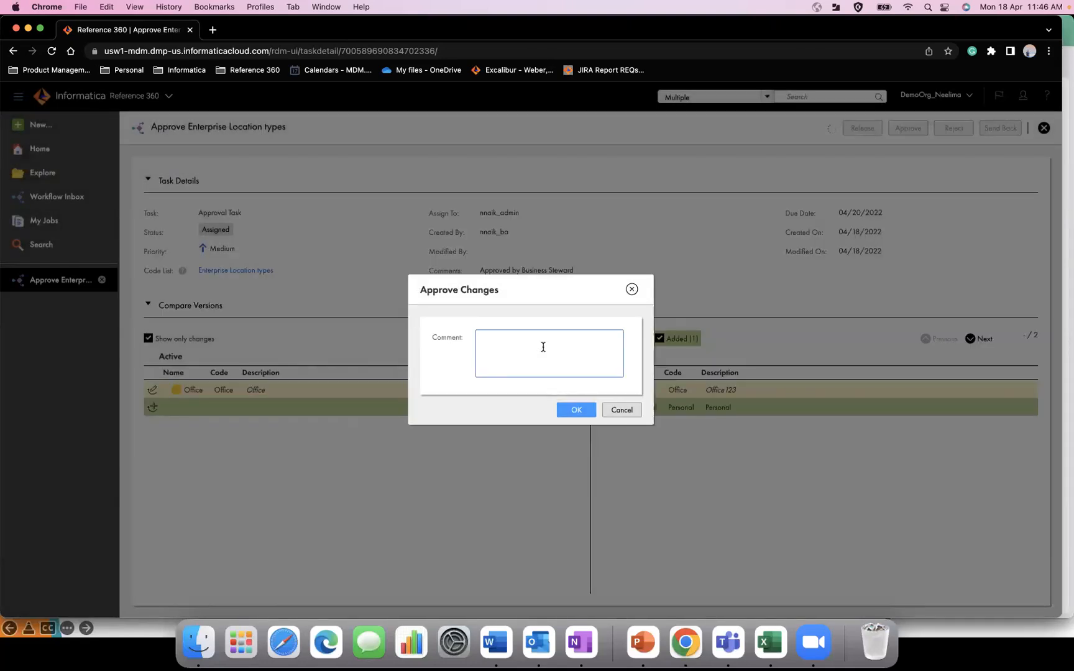
type("Approved o")
type("ll the changes")
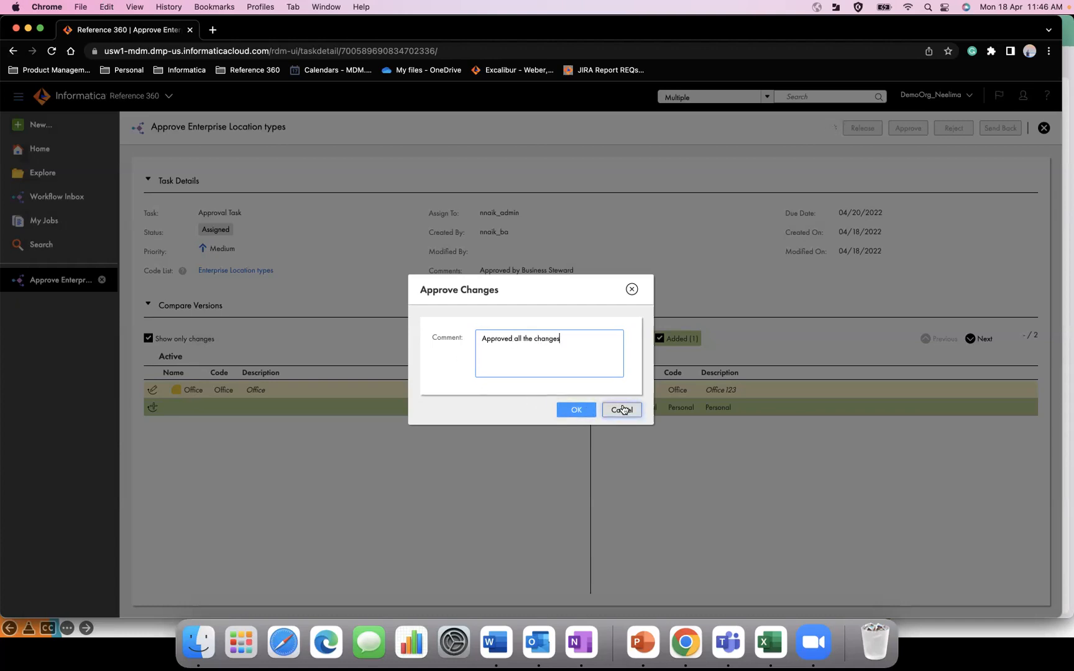
left_click(583, 412)
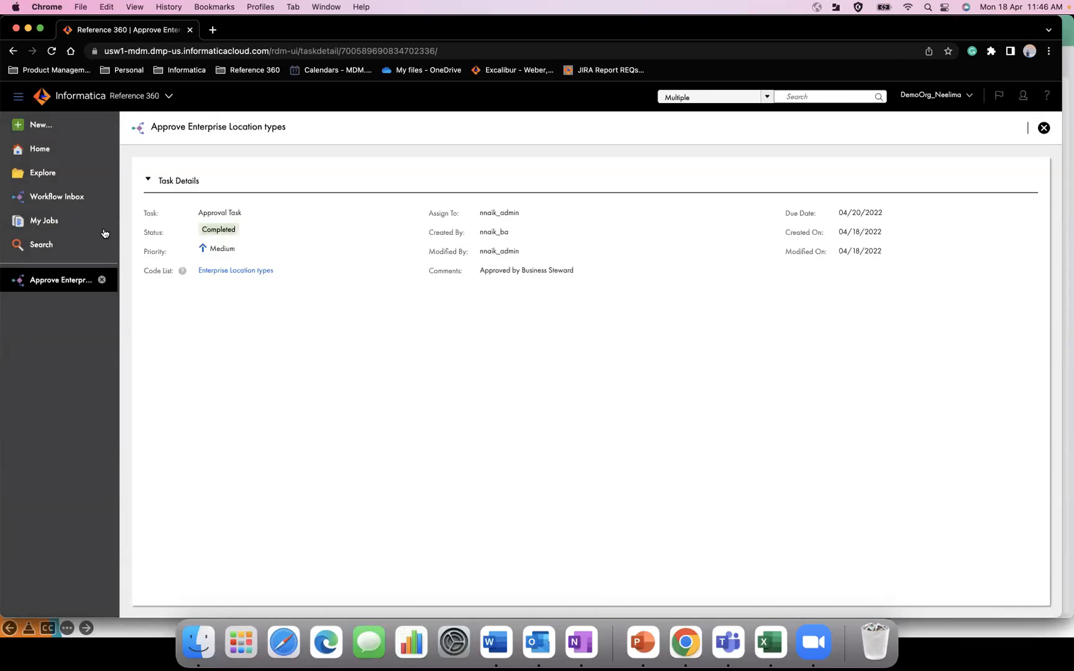
Step: Browse to Geography > Location types > Enterprise Location types and select the new Personal value
left_click(82, 181)
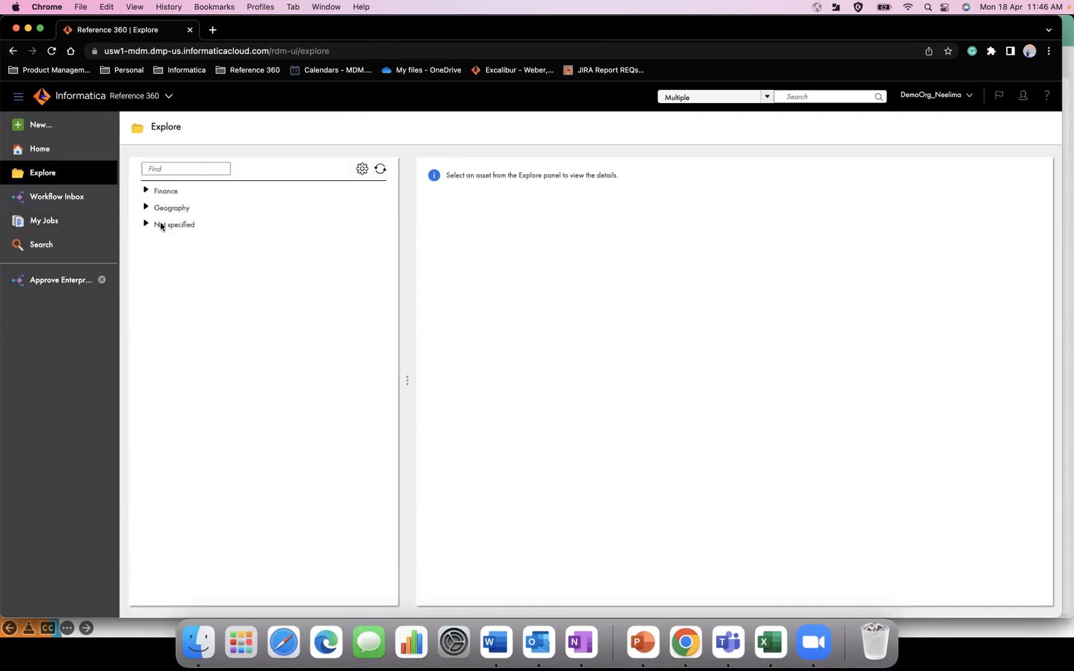
left_click(147, 207)
left_click(158, 274)
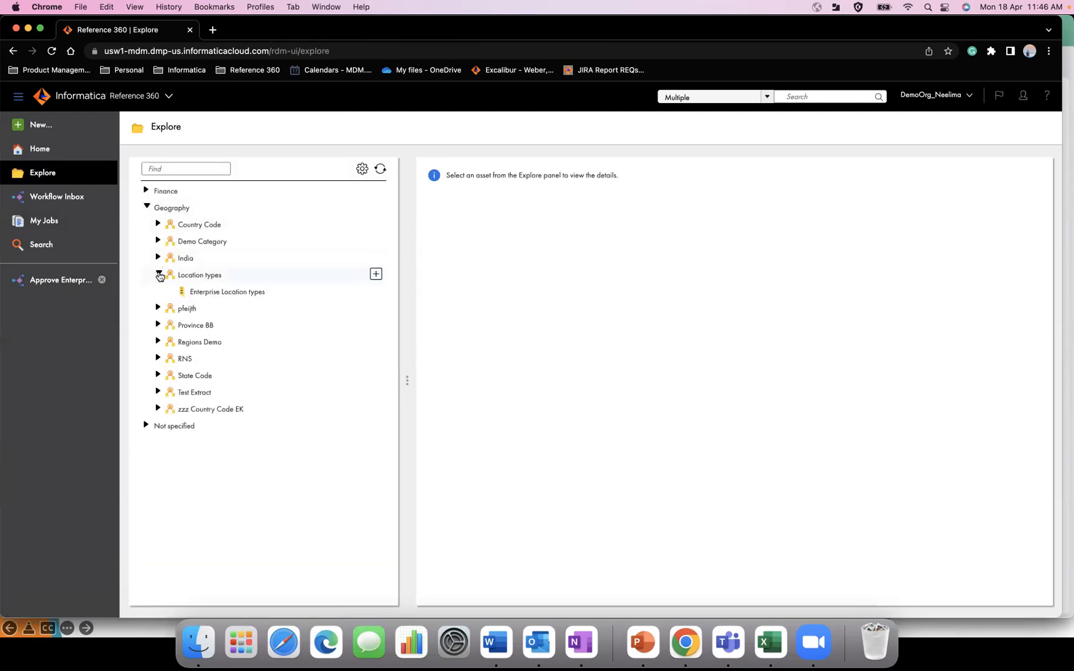
left_click(200, 292)
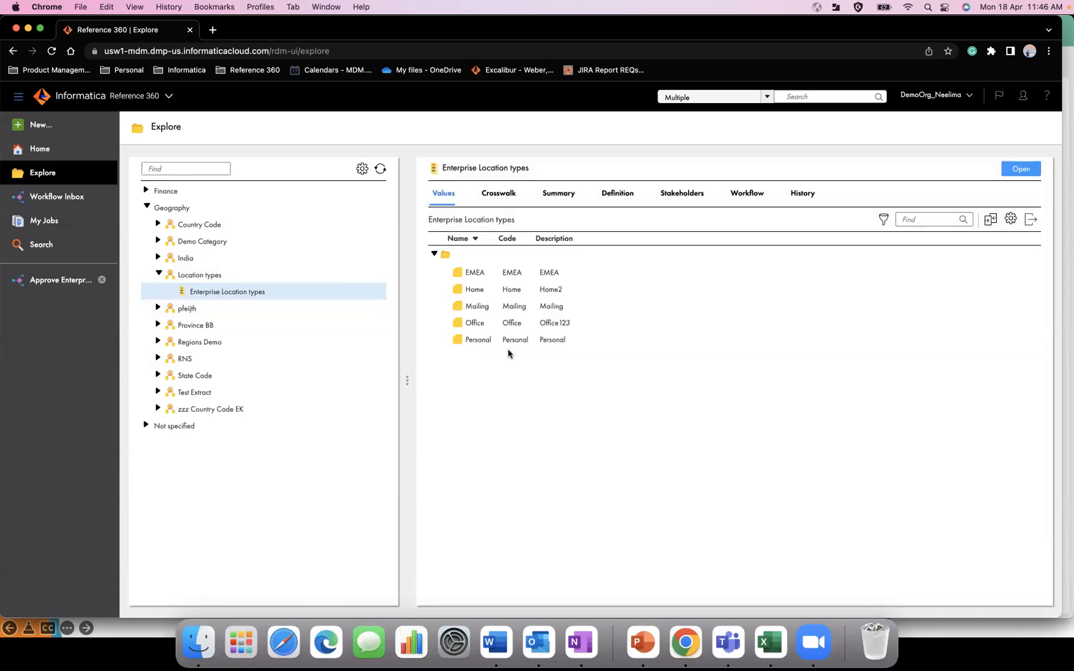
left_click(550, 340)
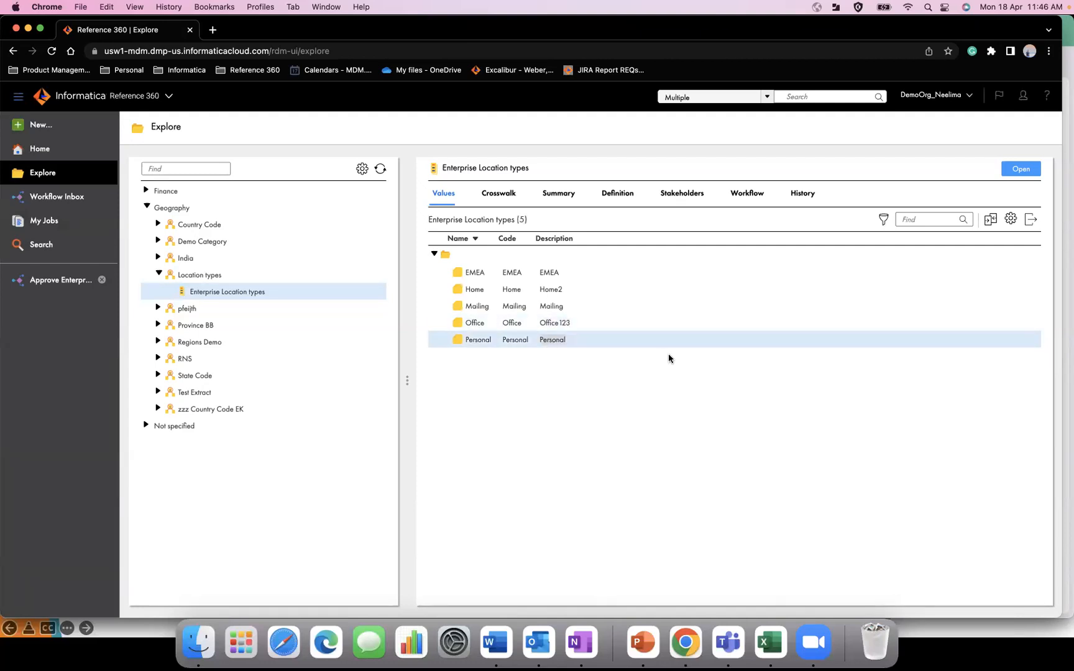
Step: Log out of Reference 360 and switch away from the browser
left_click(1023, 100)
left_click(1014, 195)
key("super+Tab")
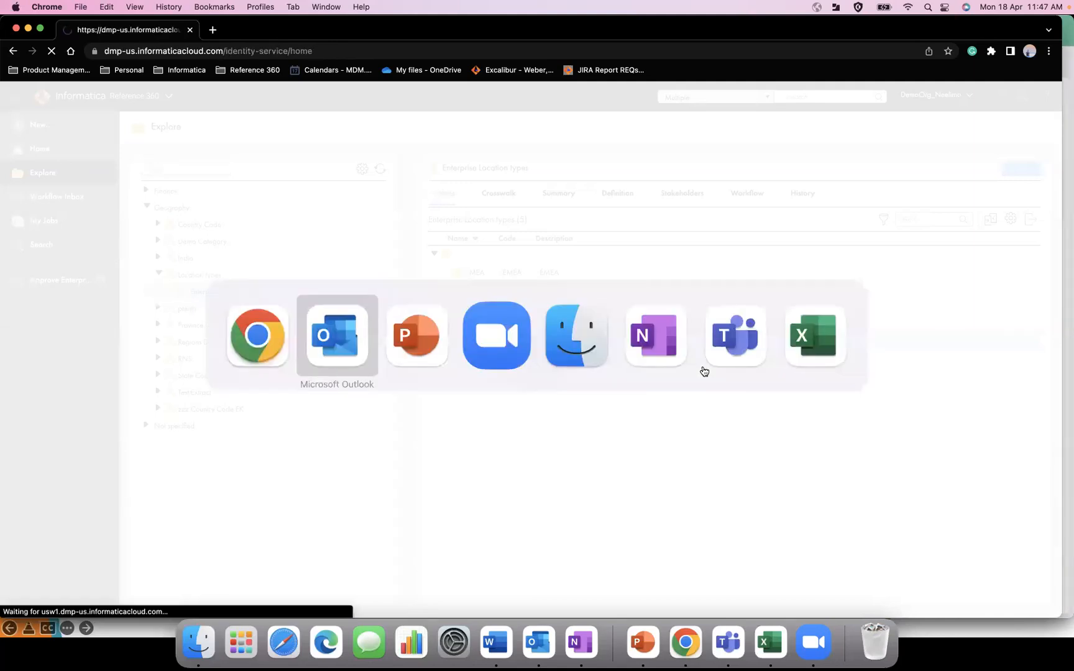
Step: Log in with the business analyst's saved username and launch Reference 360 from My Services
key("super+Tab")
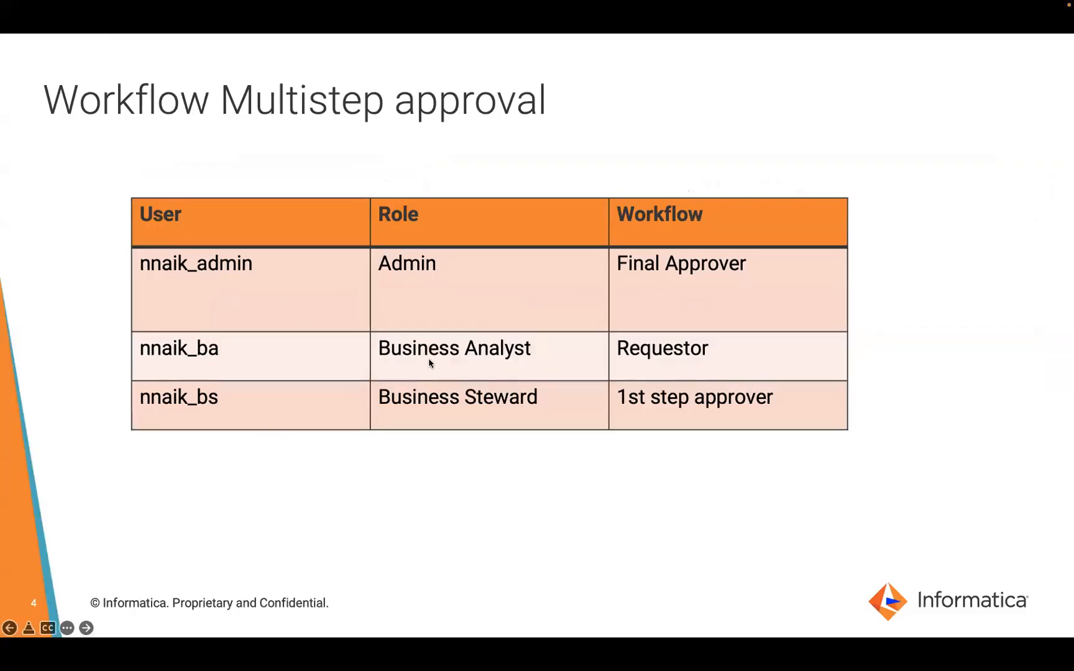
key("super+Tab")
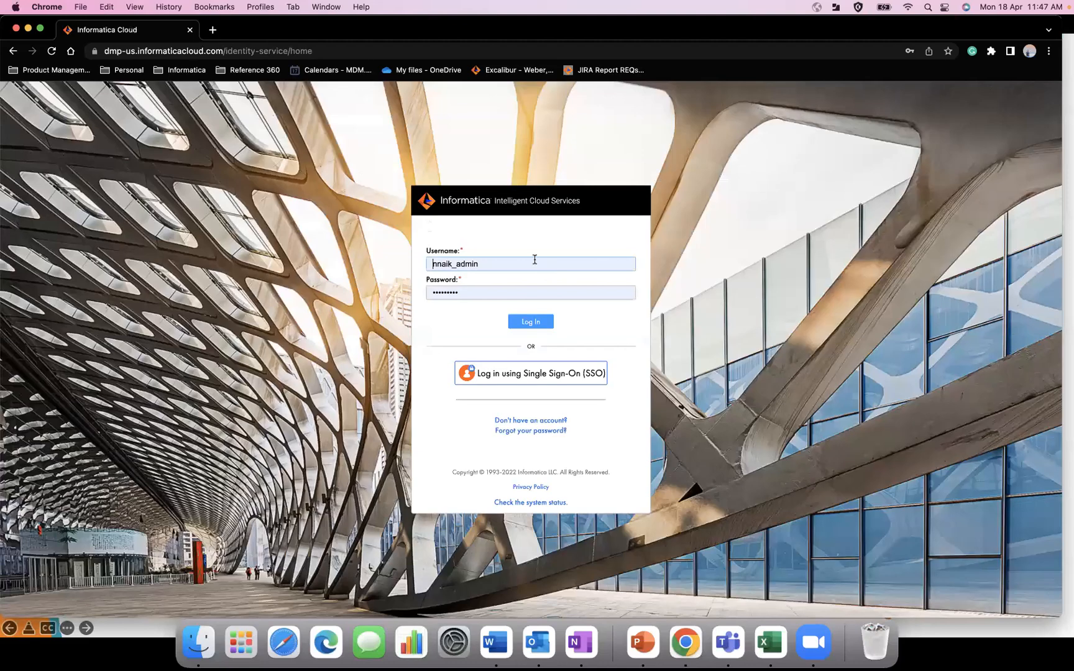
left_click(534, 263)
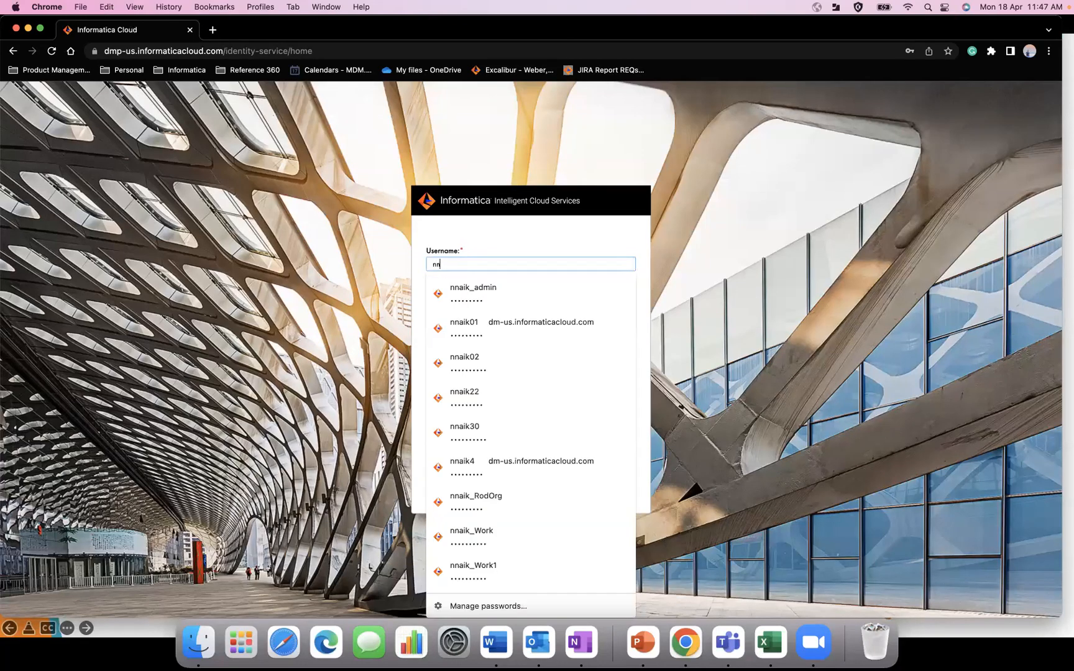
left_click(536, 279)
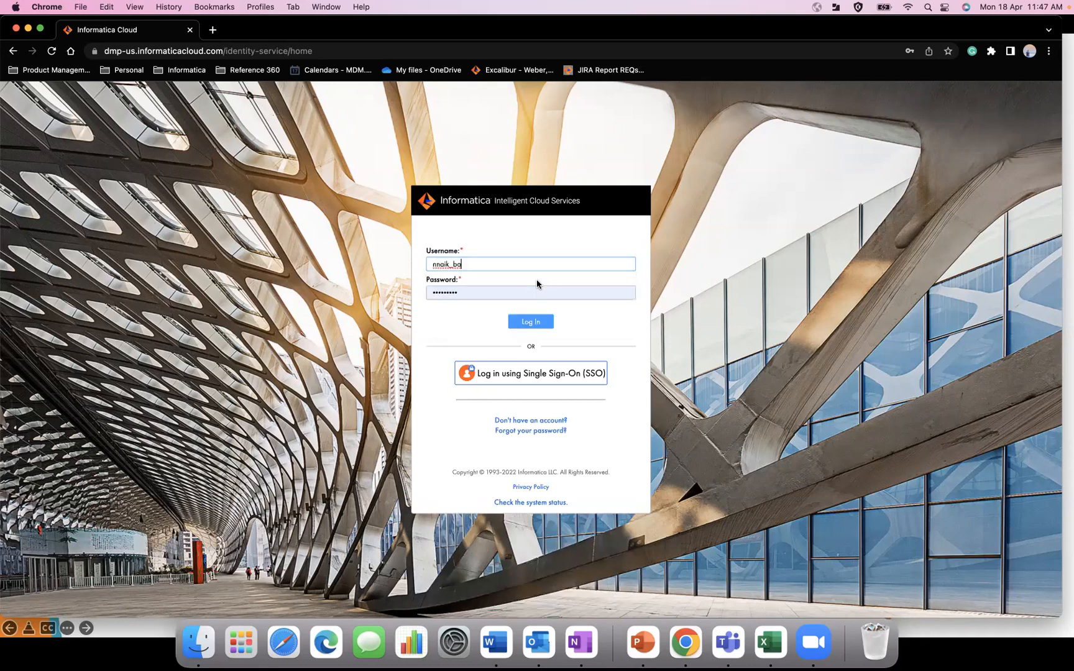
left_click(537, 323)
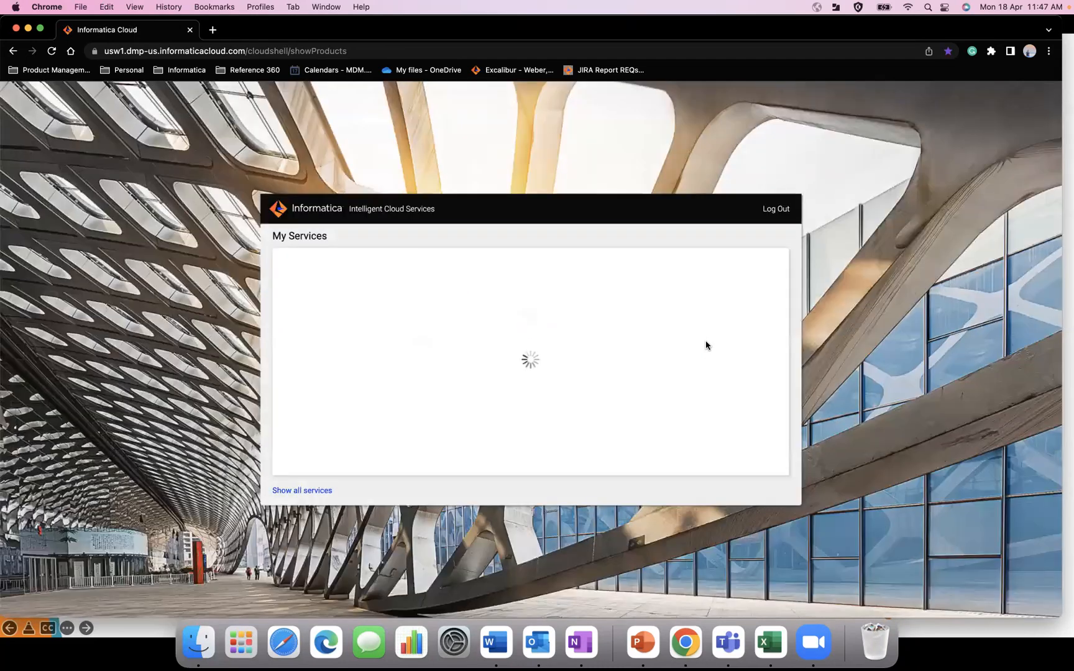
left_click(697, 282)
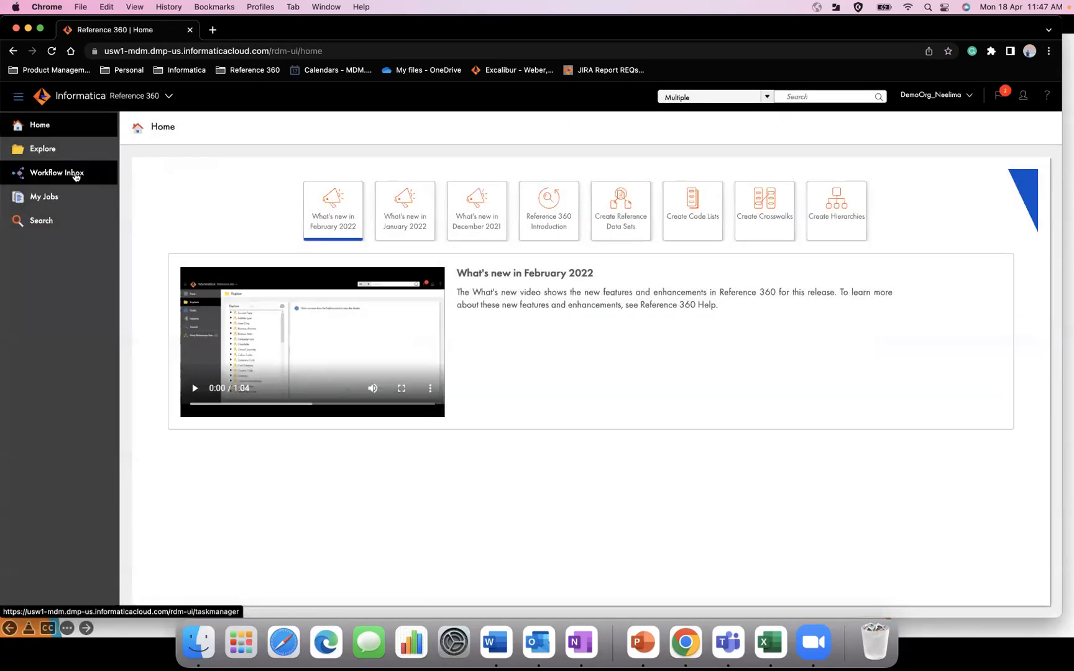
Step: Check the empty inbox and the five approved Enterprise Location types values, then advance to the Stakeholder assignment slide
left_click(76, 177)
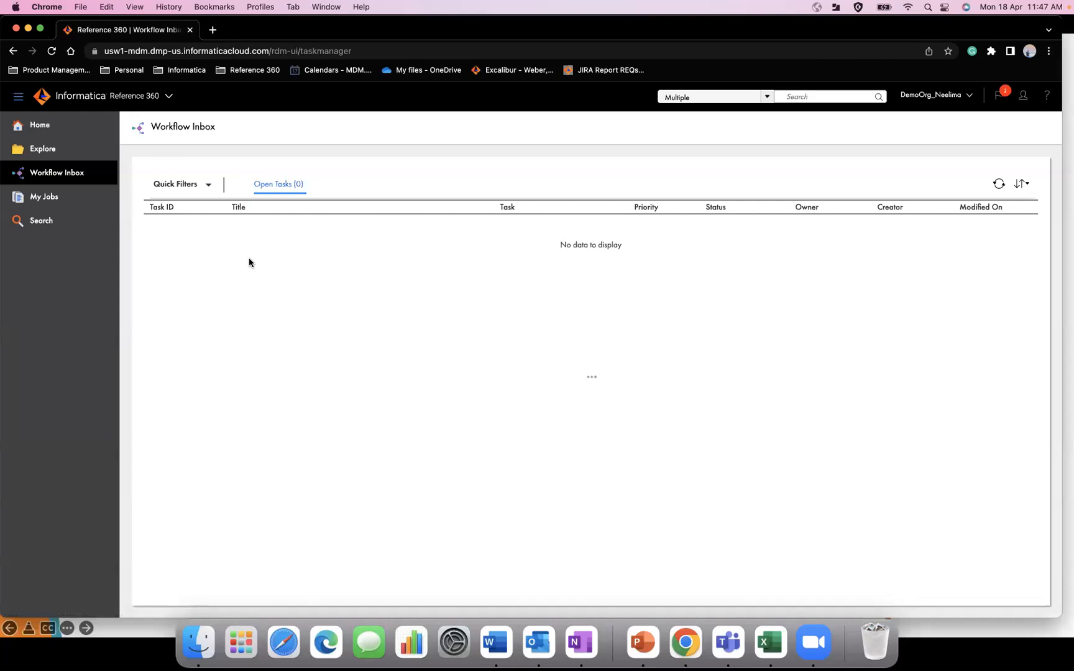
left_click(83, 157)
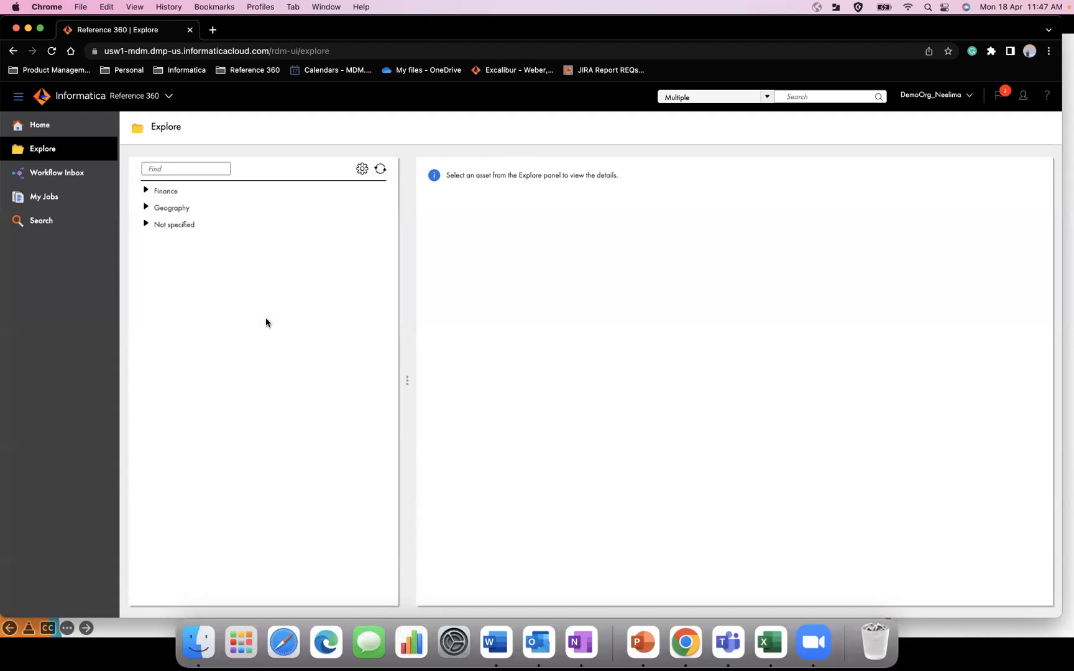
left_click(146, 206)
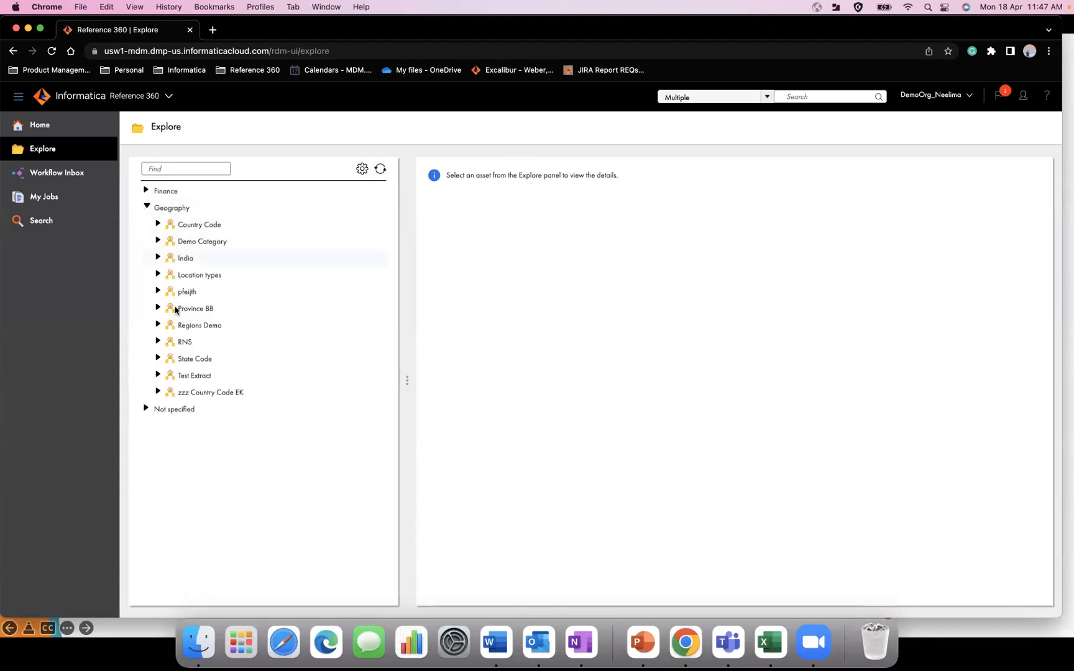
left_click(159, 274)
left_click(185, 292)
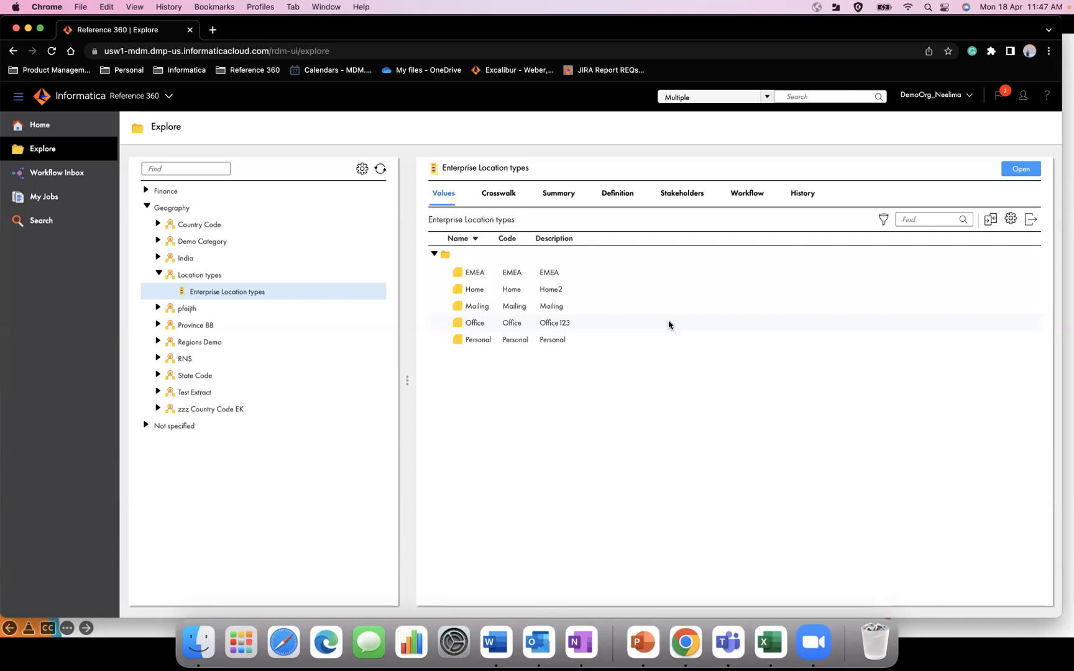
left_click(584, 340)
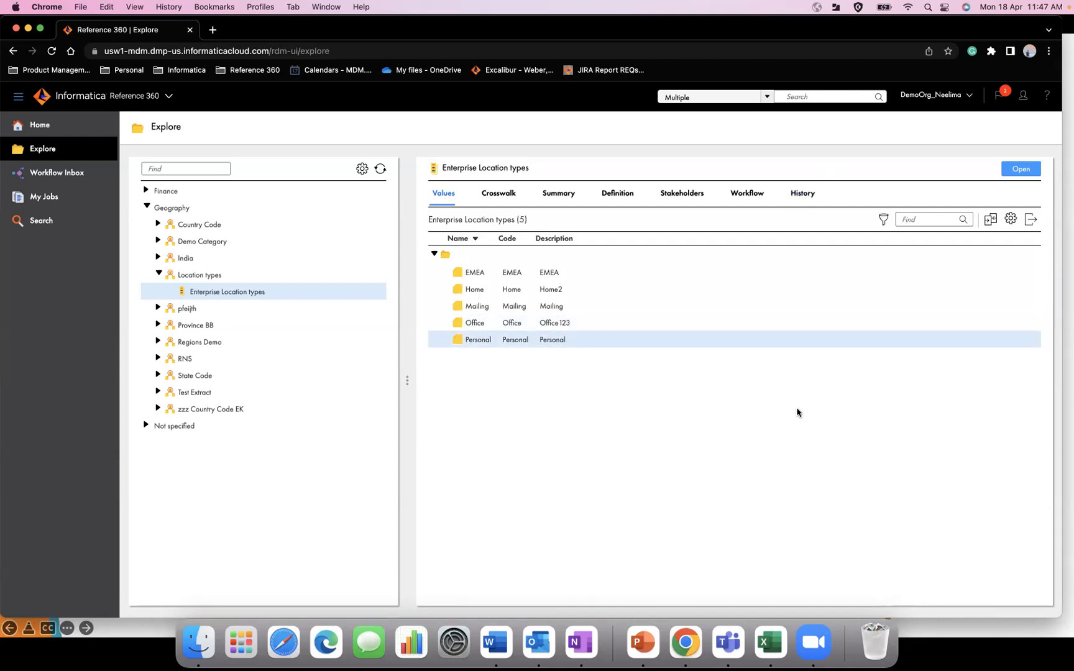
key("super+Tab")
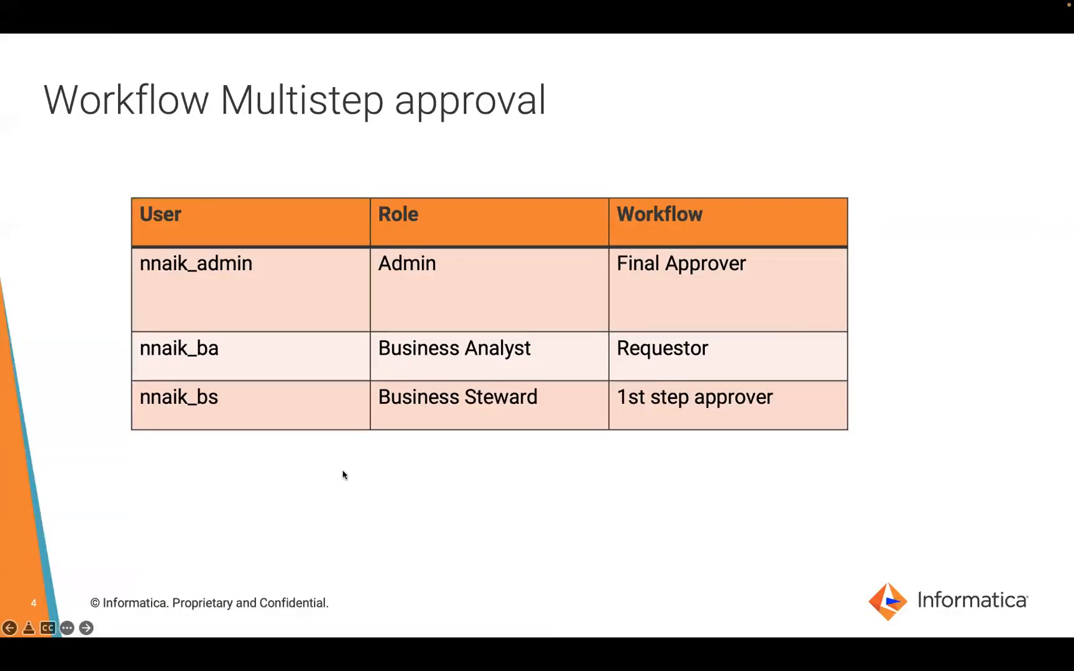
left_click(342, 475)
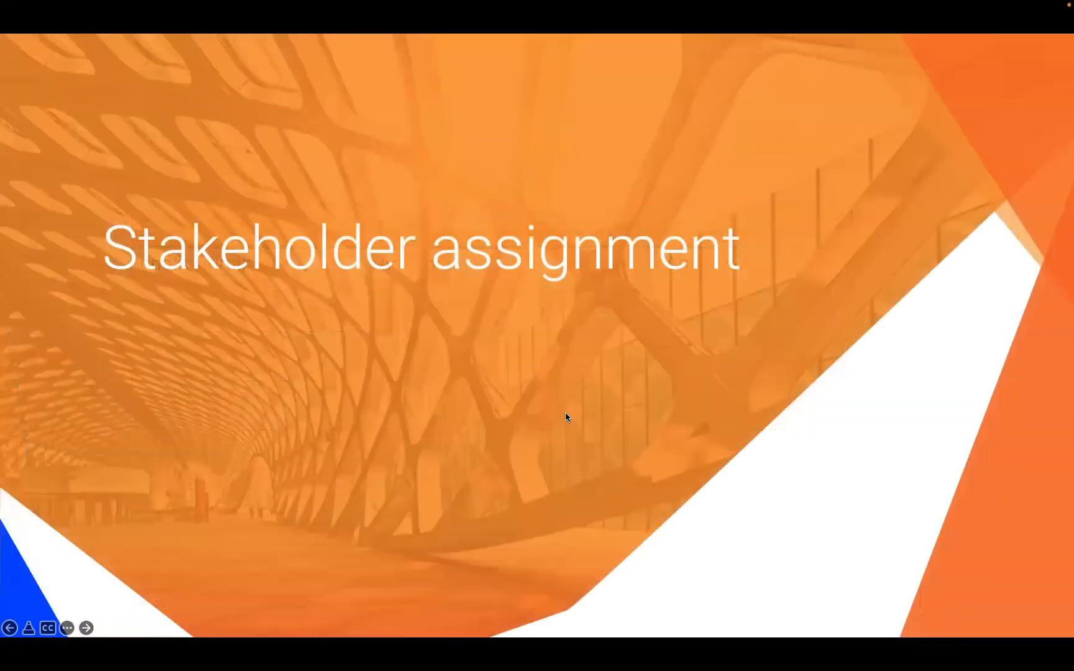
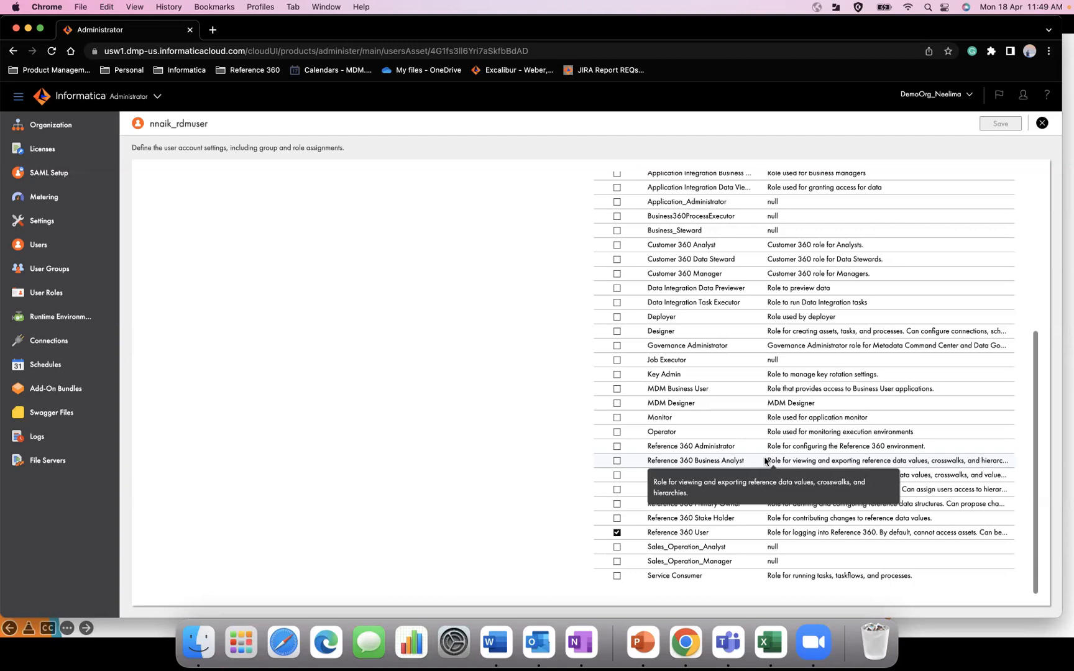
Step: Change the user's Reference 360 Business Analyst and Business Steward role assignments and save them
left_click(617, 460)
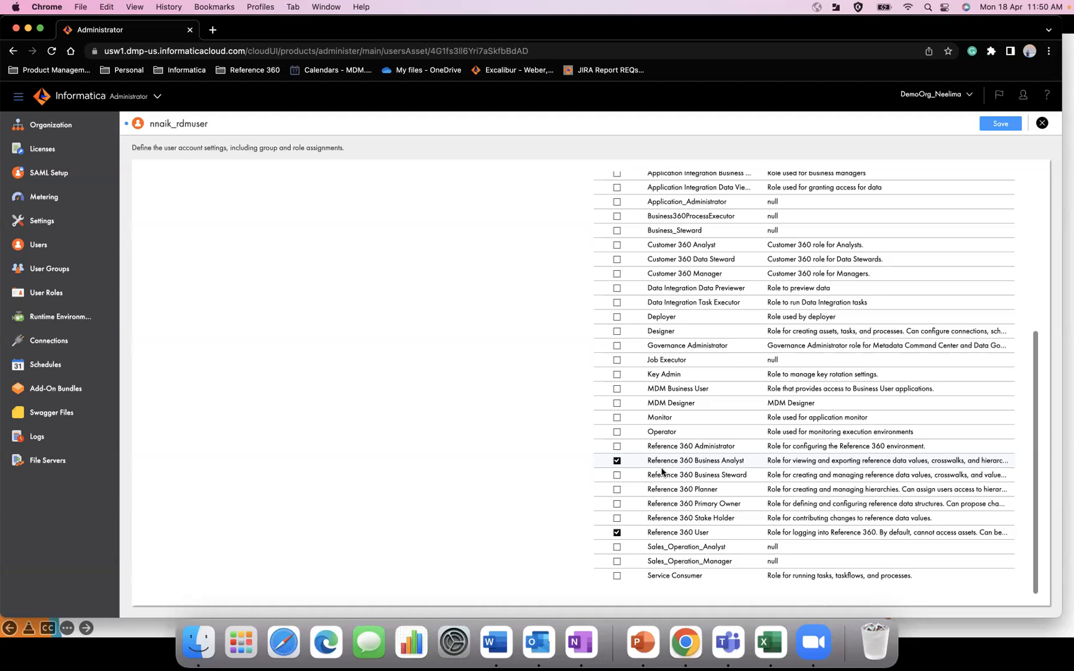
left_click(617, 461)
left_click(617, 475)
triple_click(188, 118)
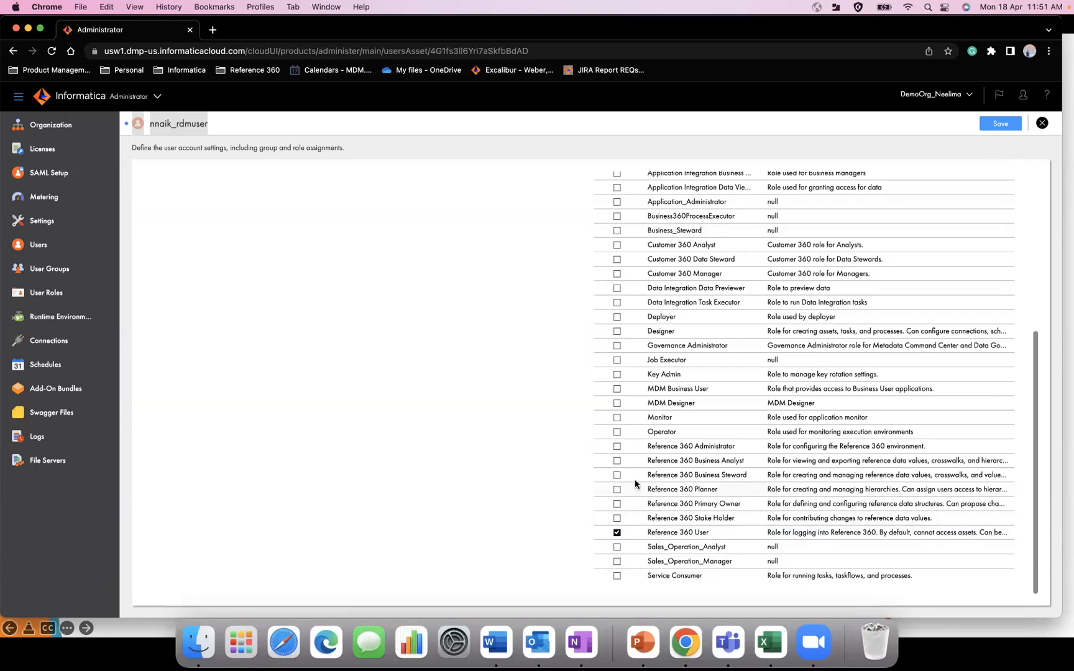
left_click(1002, 124)
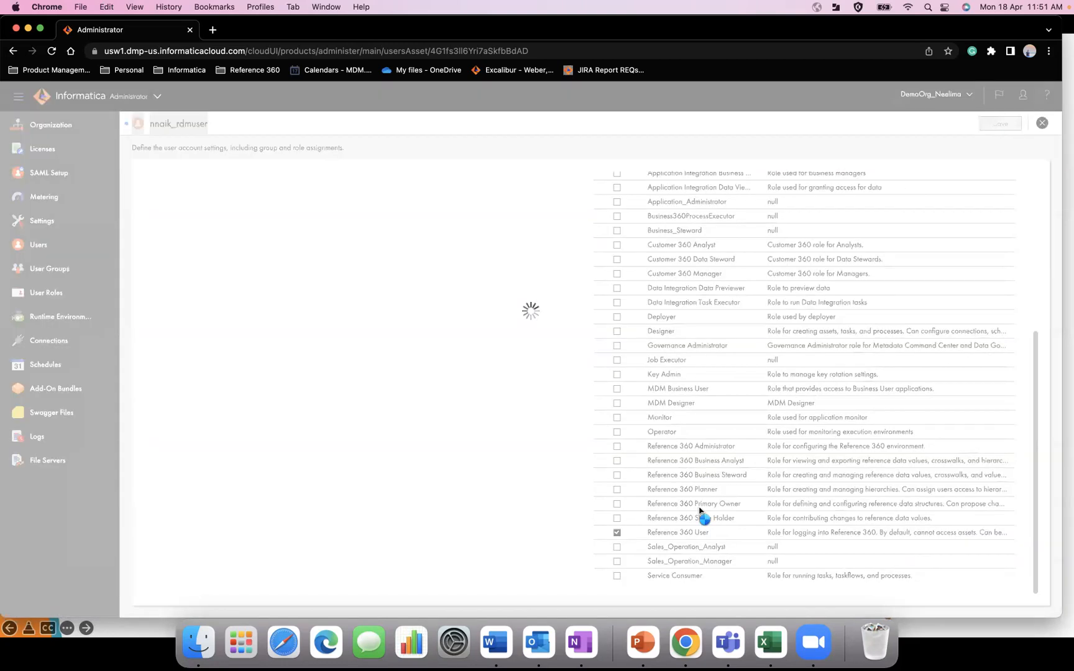
left_click(1023, 96)
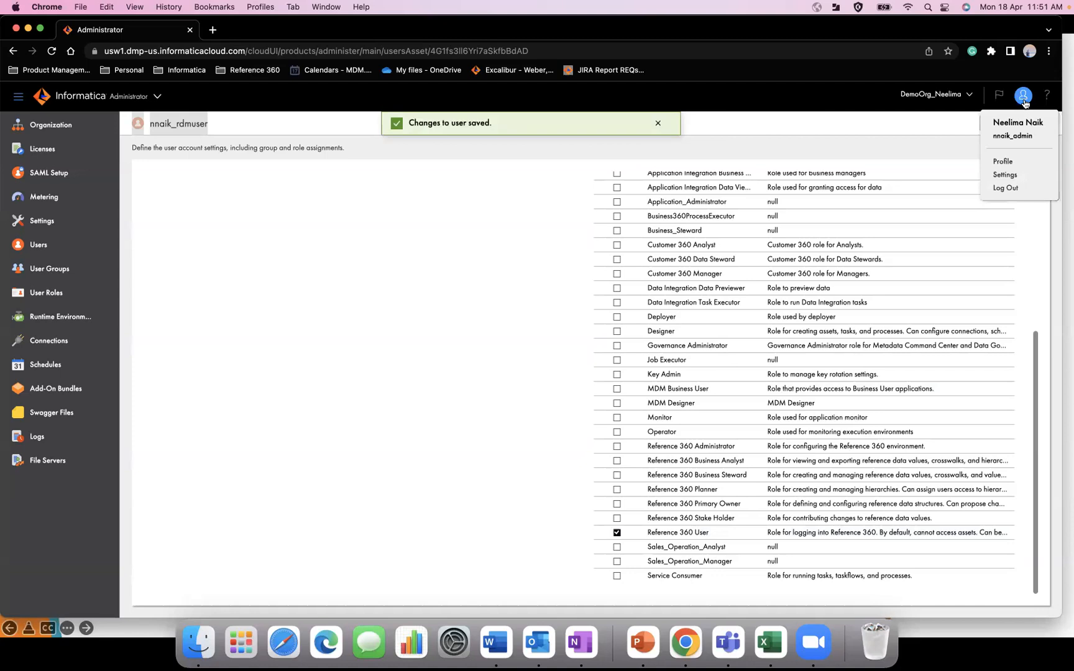
Step: Sign out, log back in with the RDM test user's saved login, and launch Reference 360
left_click(1013, 188)
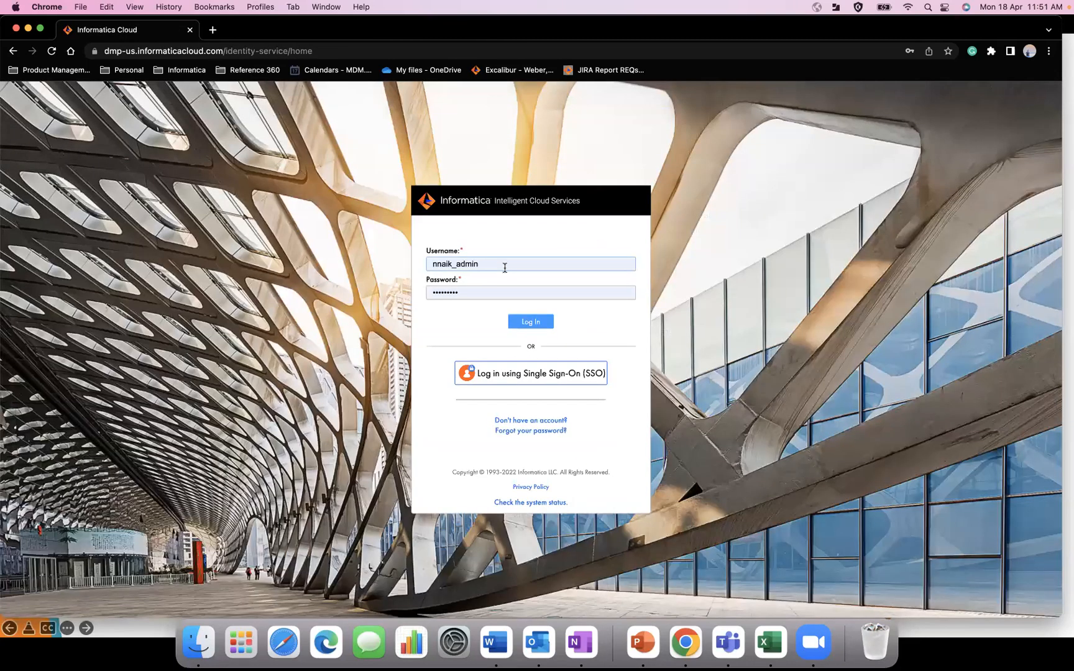
left_click(505, 268)
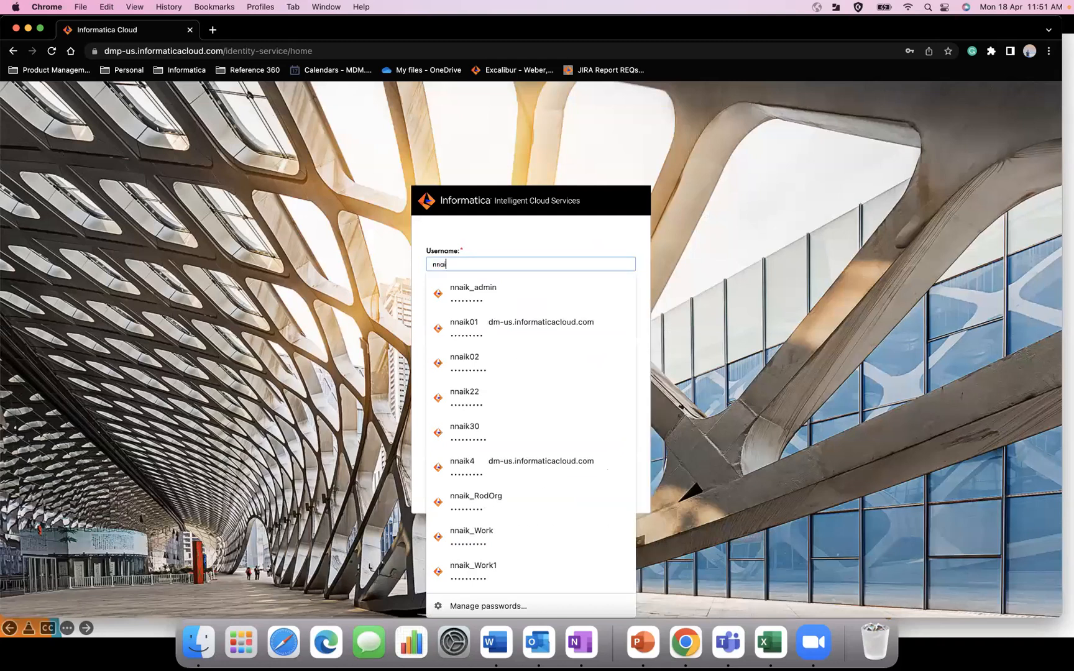
left_click(502, 290)
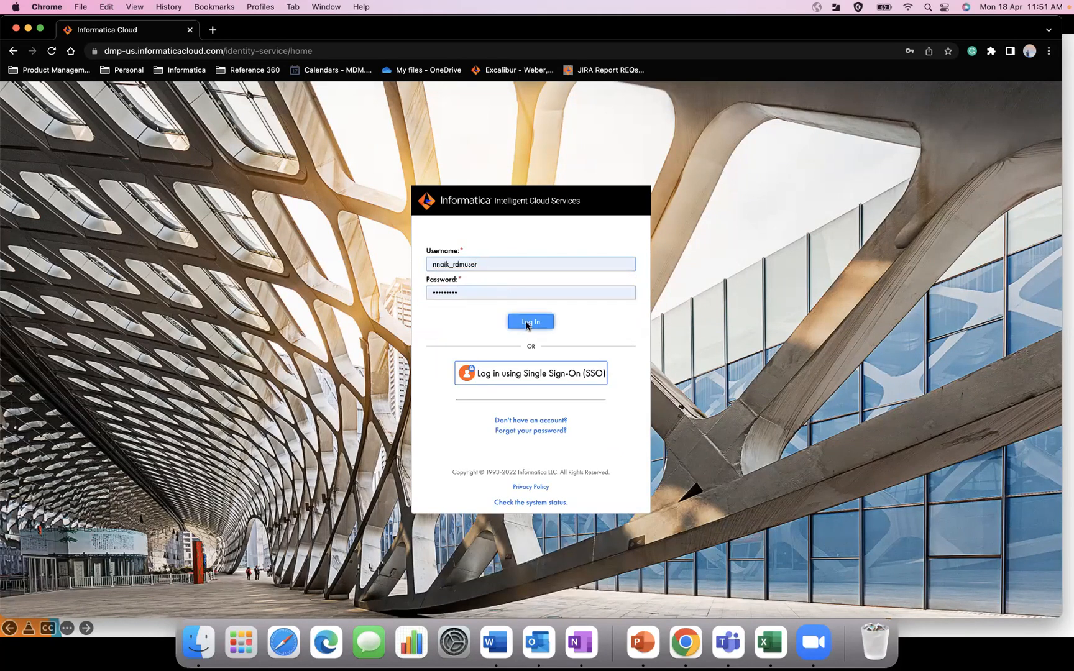
left_click(531, 322)
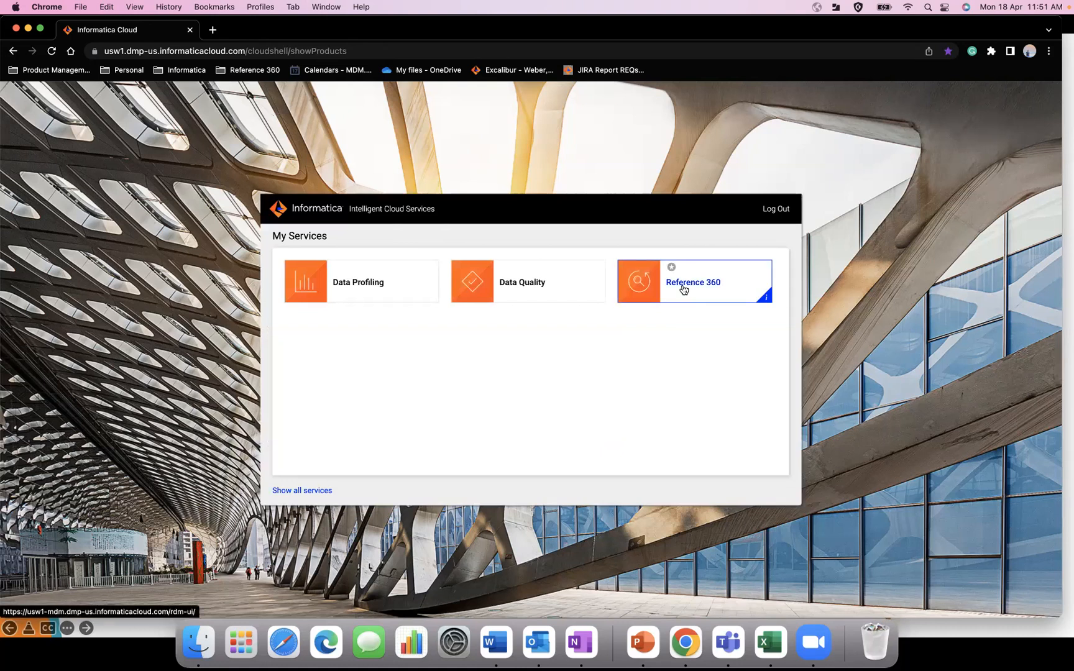
left_click(683, 289)
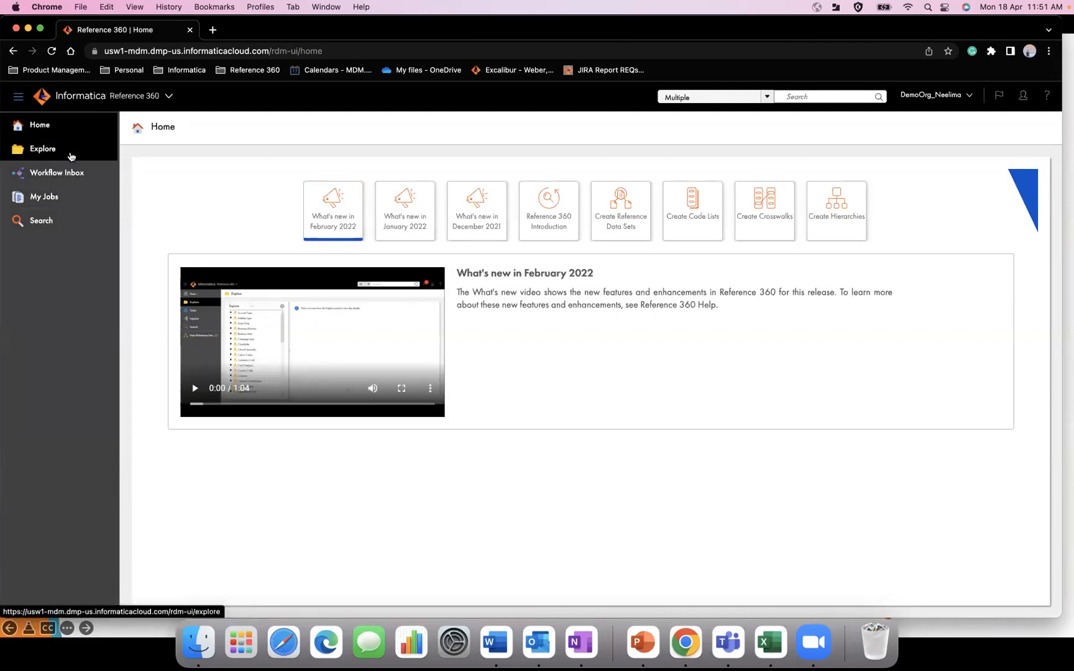
Step: Confirm the RDM test user's Explore page shows No data available, then log out
left_click(70, 156)
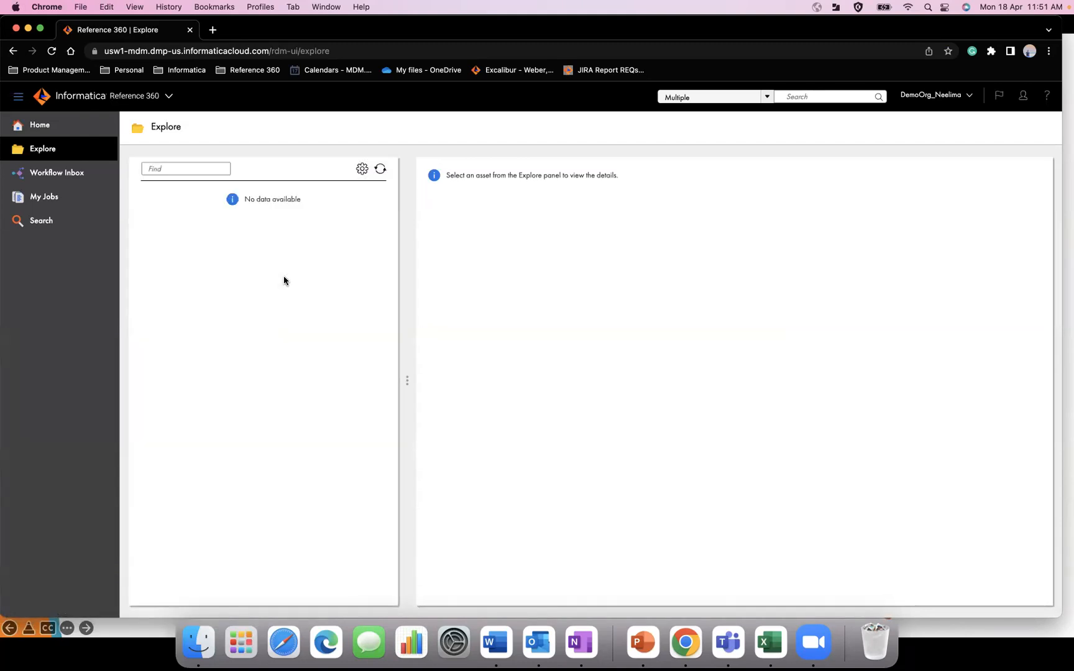
triple_click(256, 199)
left_click(1023, 97)
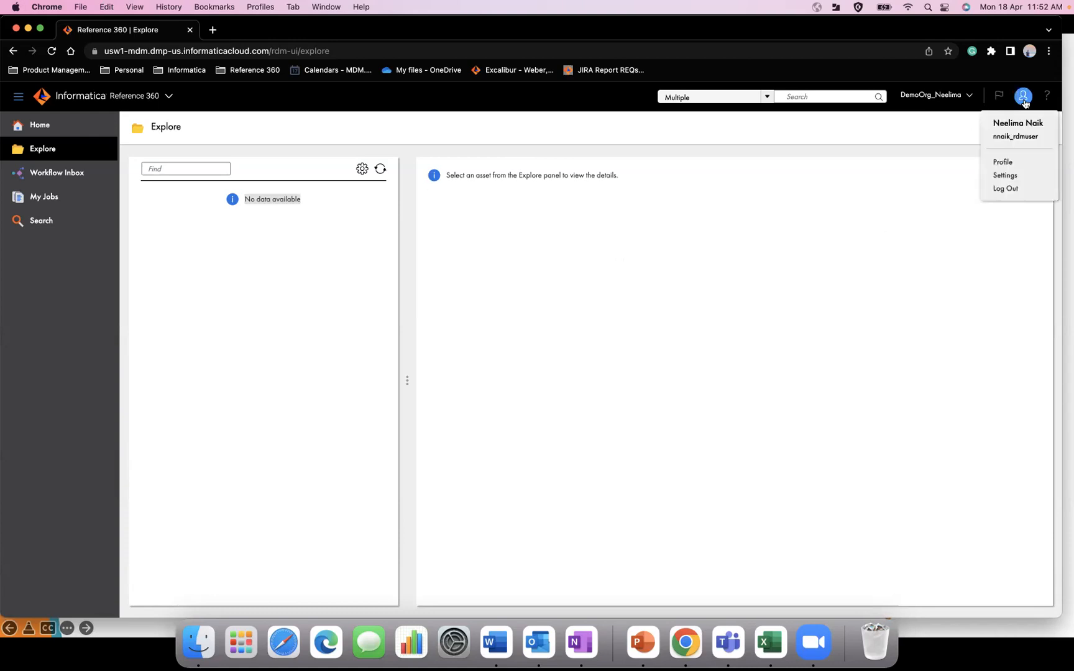
left_click(1002, 193)
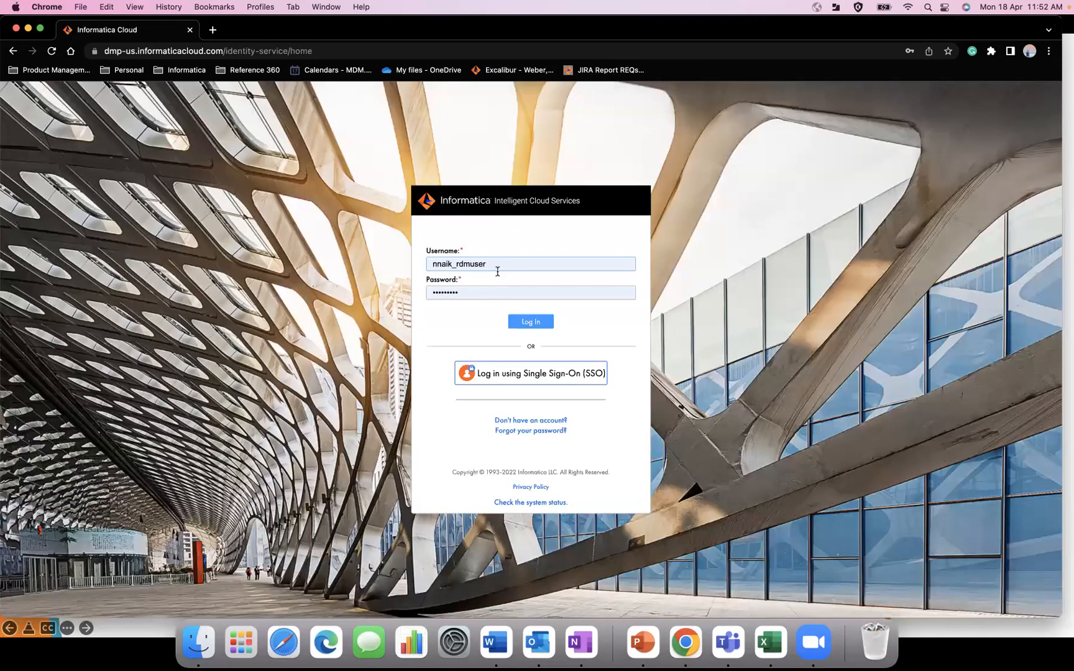
left_click(496, 271)
Step: Log in with the administrator's saved login and show Explore's Finance, Geography and Not specified groups
key("super+a")
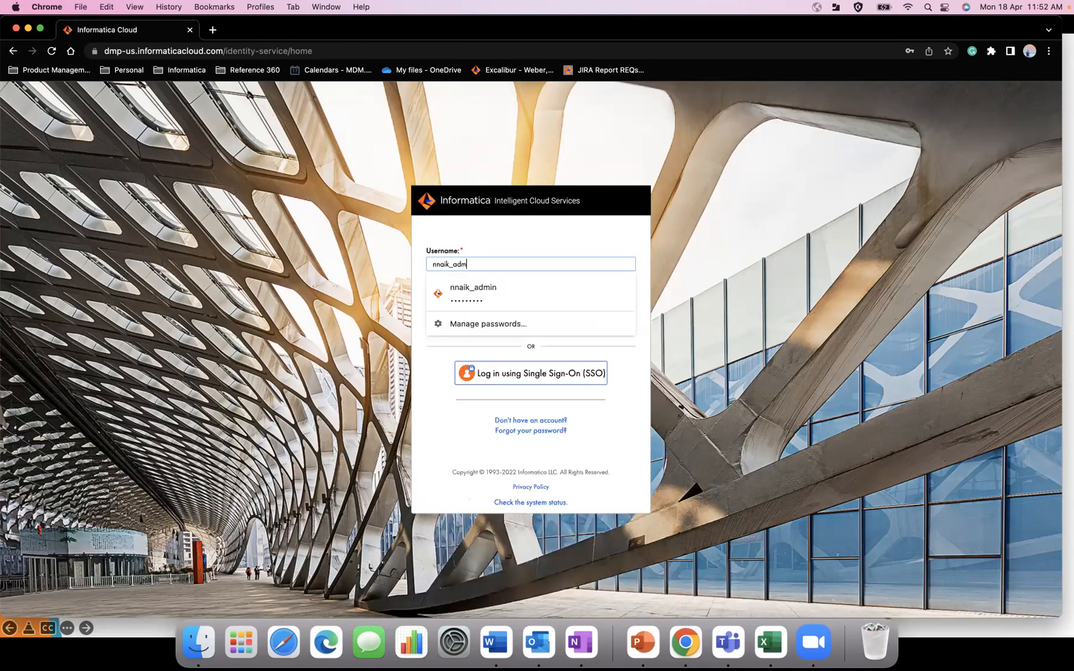
left_click(496, 288)
left_click(525, 322)
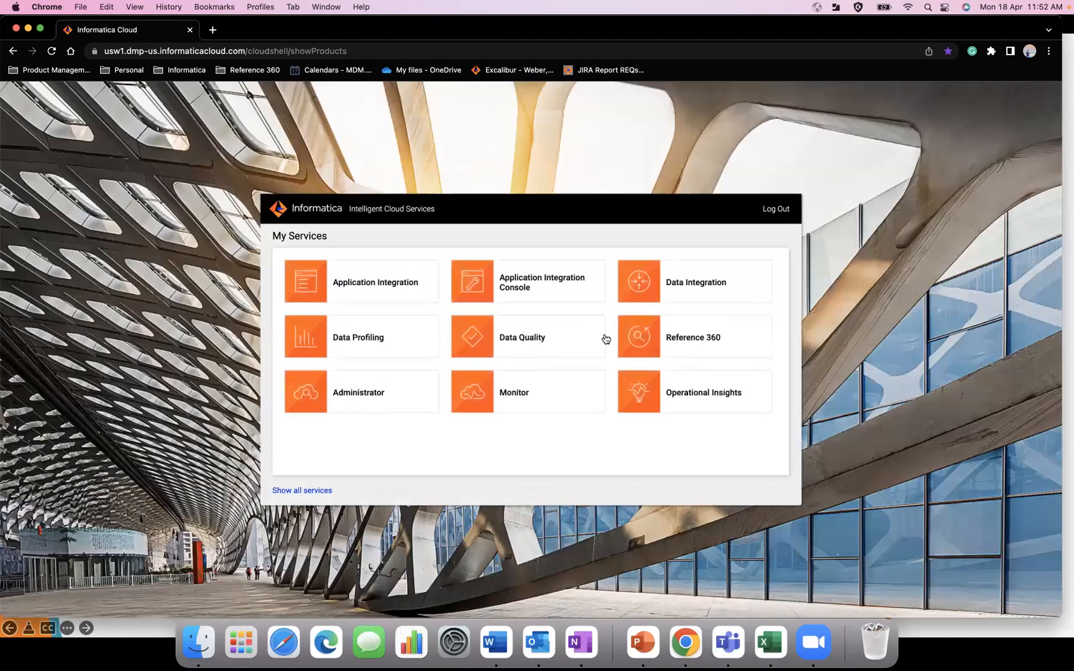
left_click(668, 348)
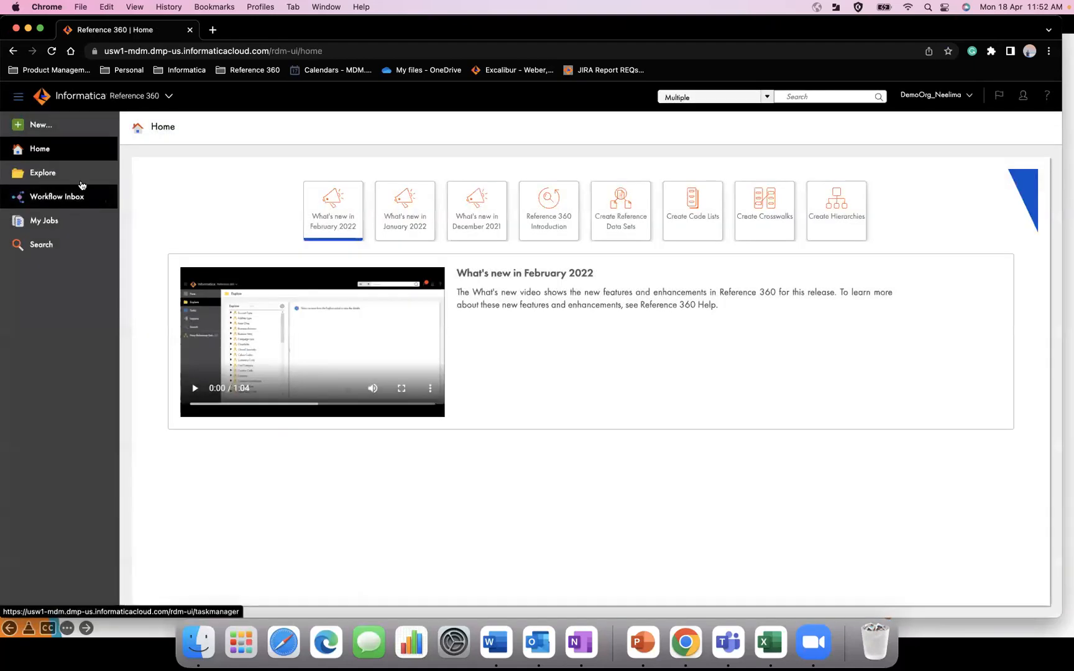
left_click(80, 180)
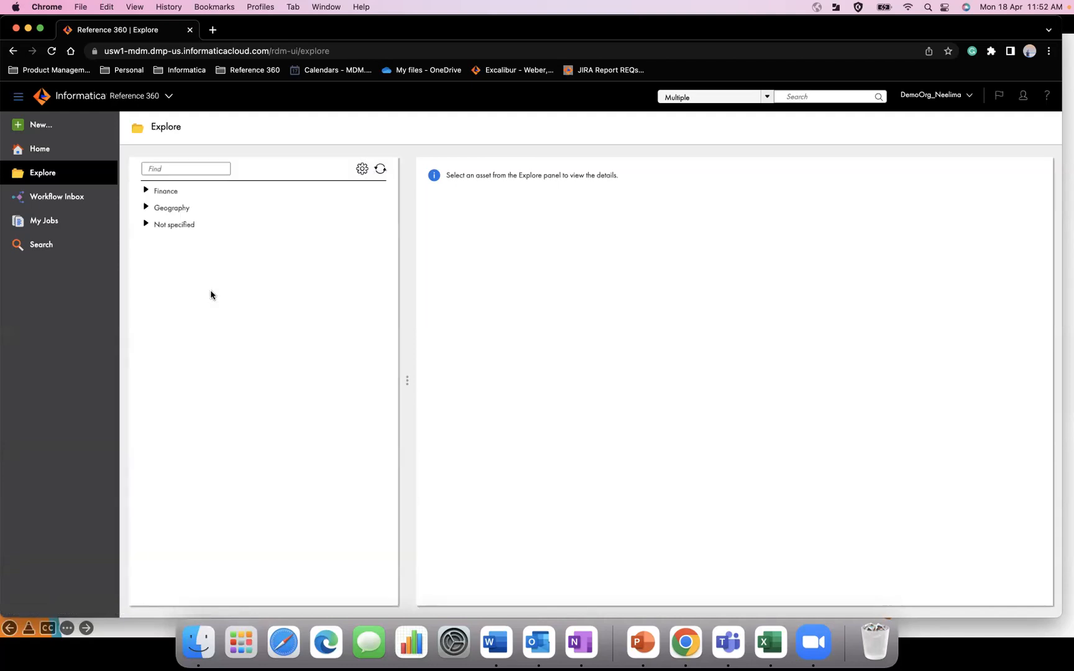
Step: Under Geography > Country Code, compare the currency and MS Country code lists, then open ISO Country Code 3166 - currency
left_click(147, 209)
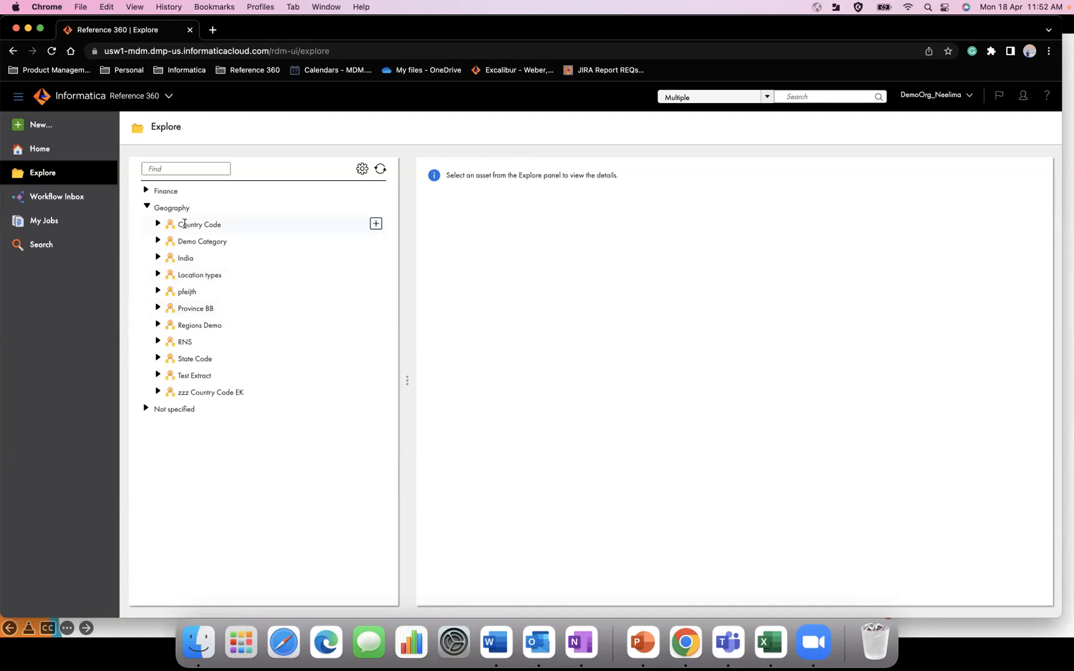
left_click(158, 225)
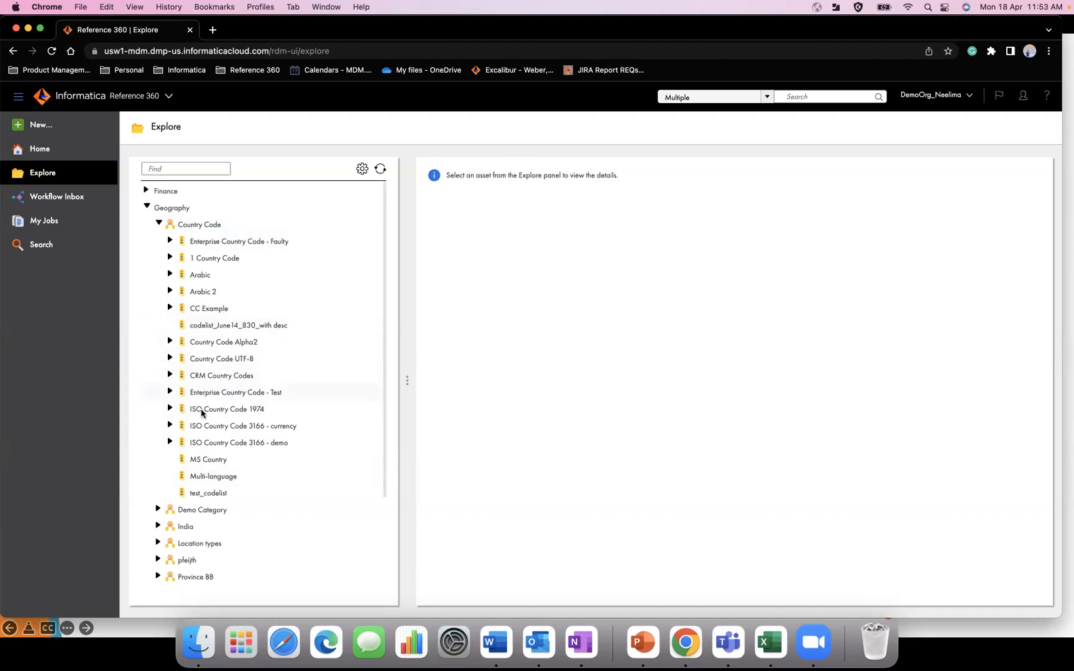
left_click(177, 426)
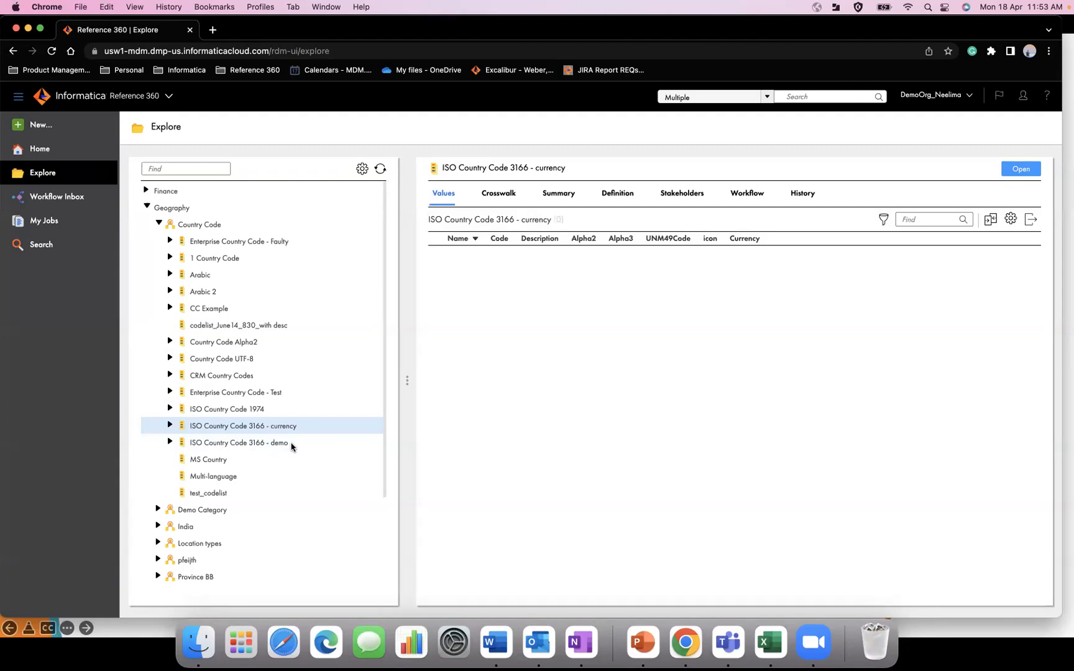
left_click(242, 462)
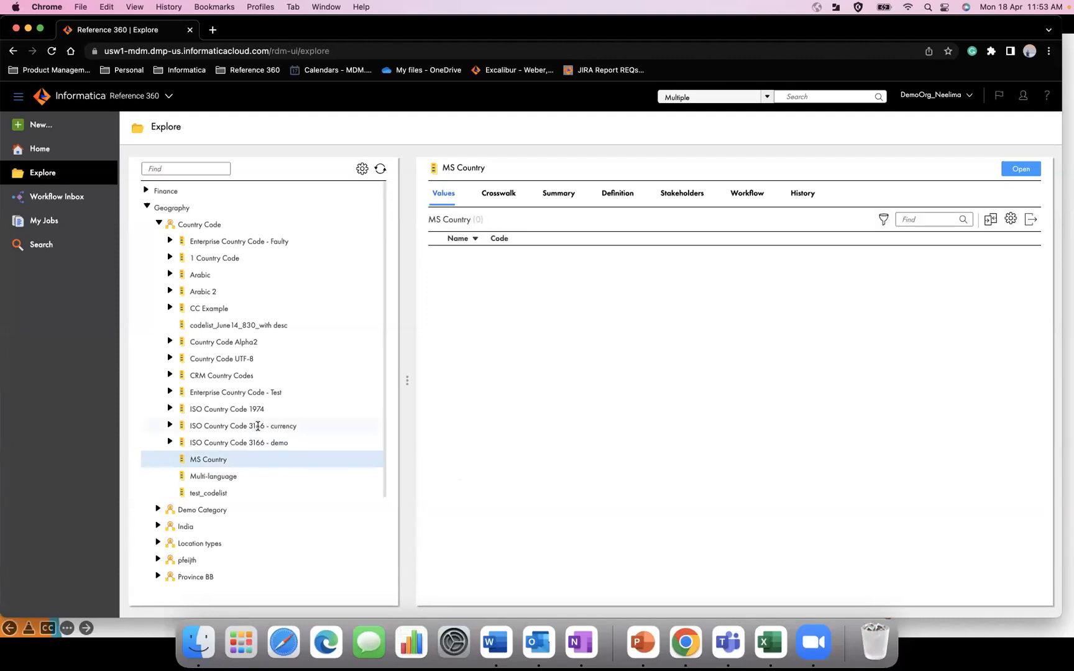
left_click(256, 426)
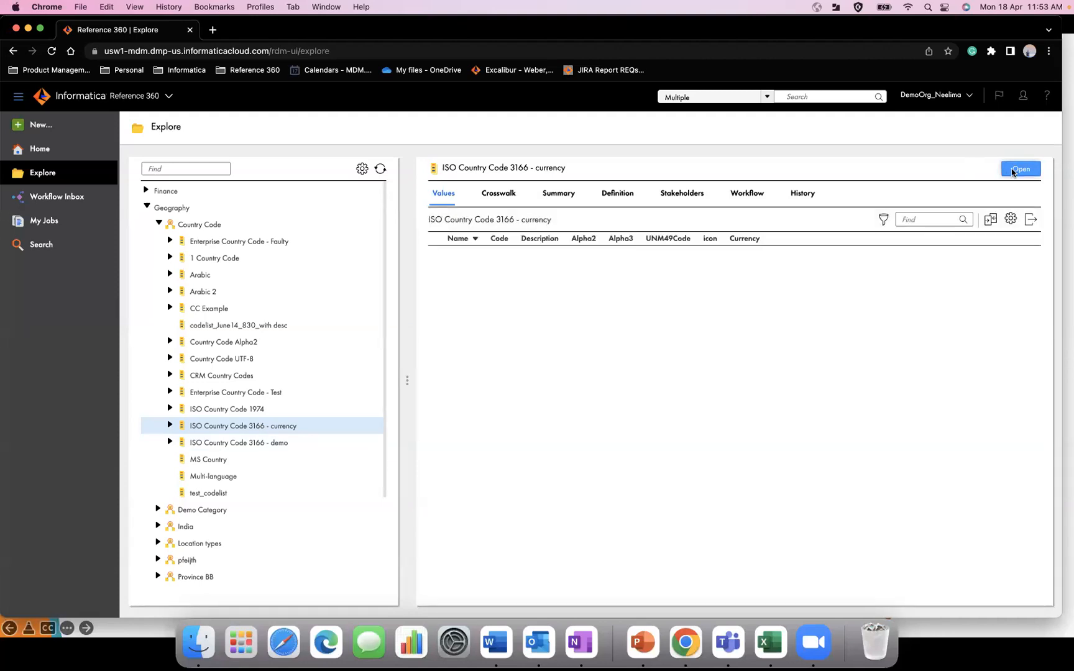
left_click(1012, 171)
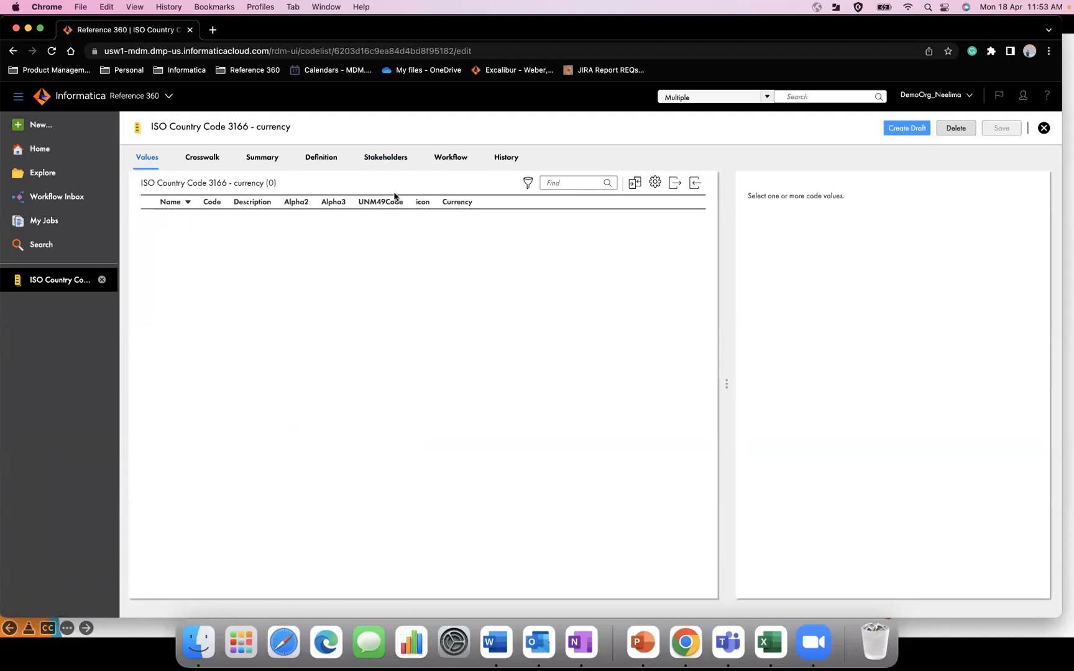
Step: Add a blank stakeholder row on the Stakeholders tab of ISO Country Code 3166 - currency
left_click(381, 163)
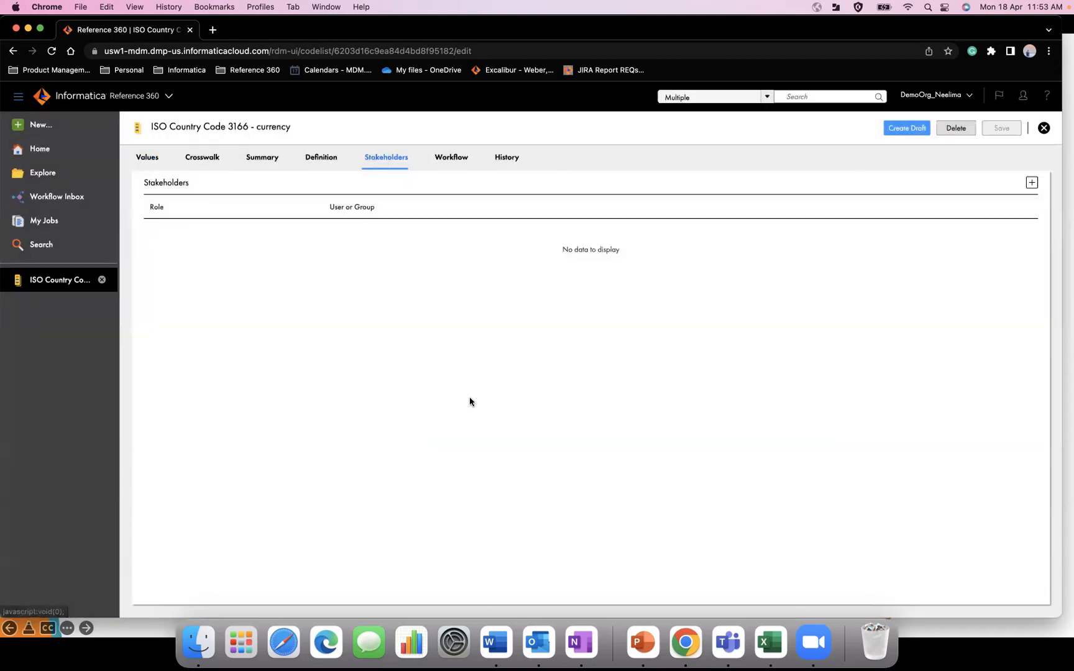
left_click(1032, 182)
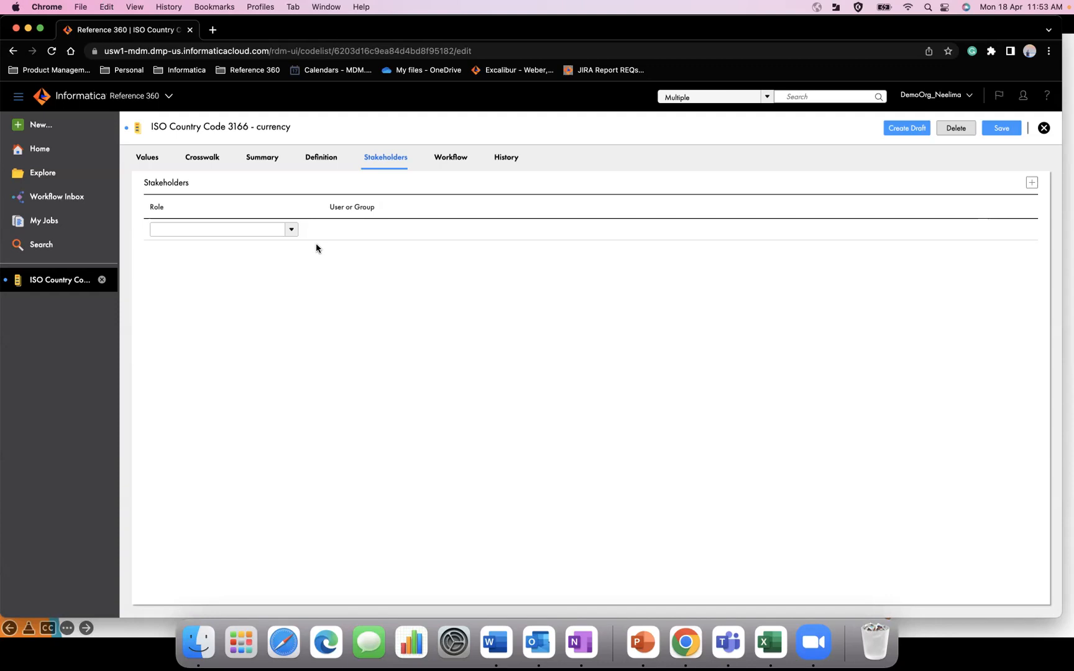
Step: Assign the RDM test user as Reference 360 Business Steward stakeholder, with related Enterprise Currency access
left_click(292, 230)
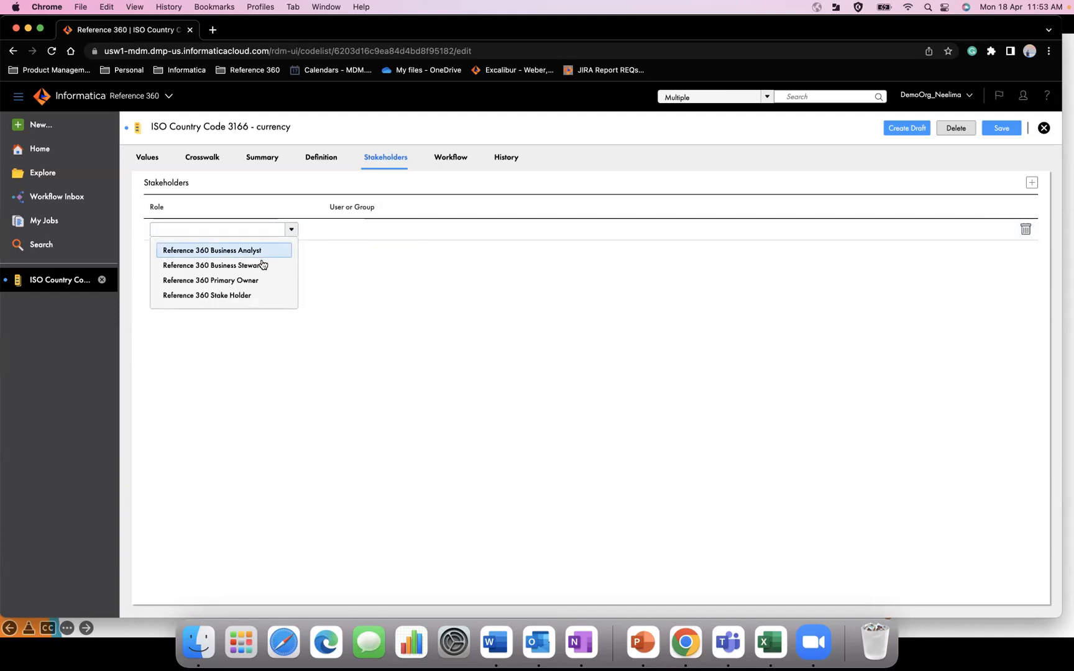
left_click(262, 266)
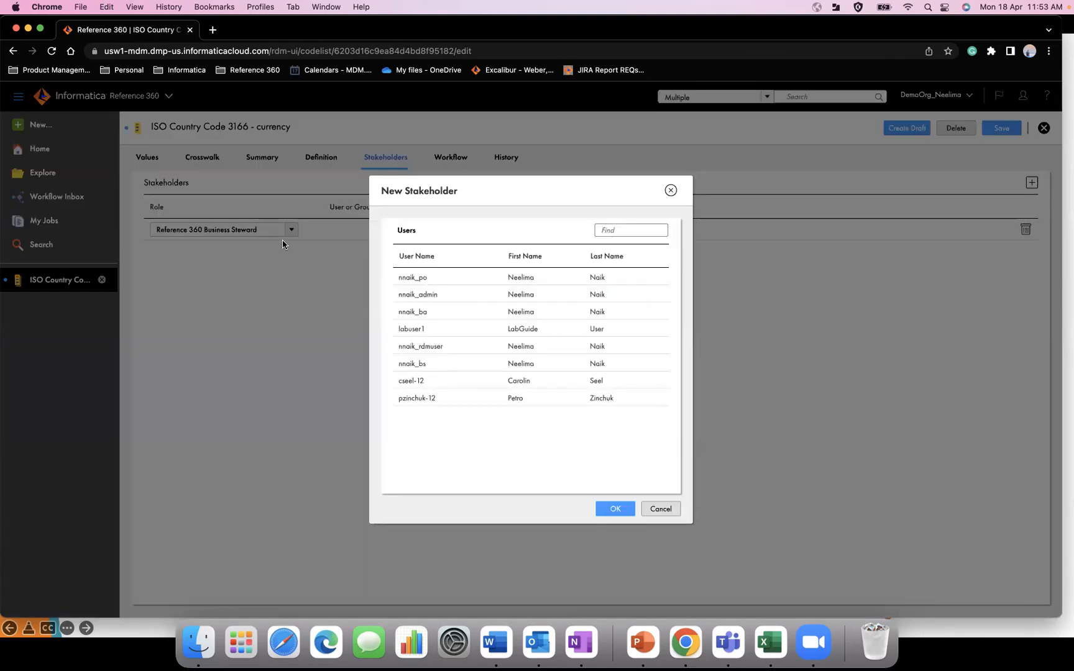
left_click(392, 352)
left_click(424, 352)
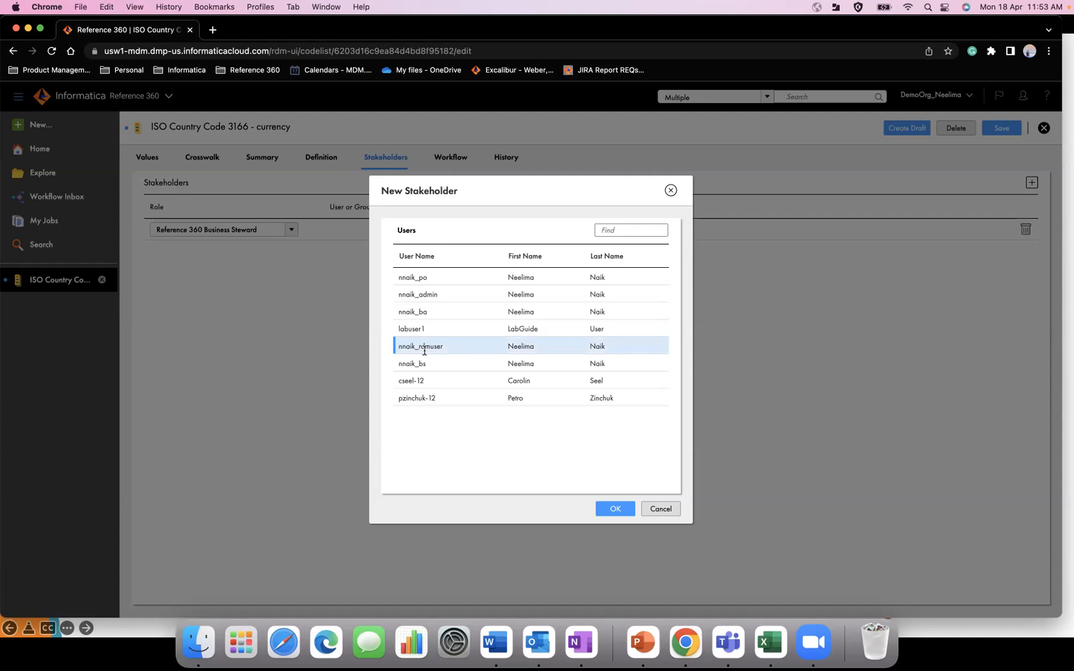
left_click(621, 513)
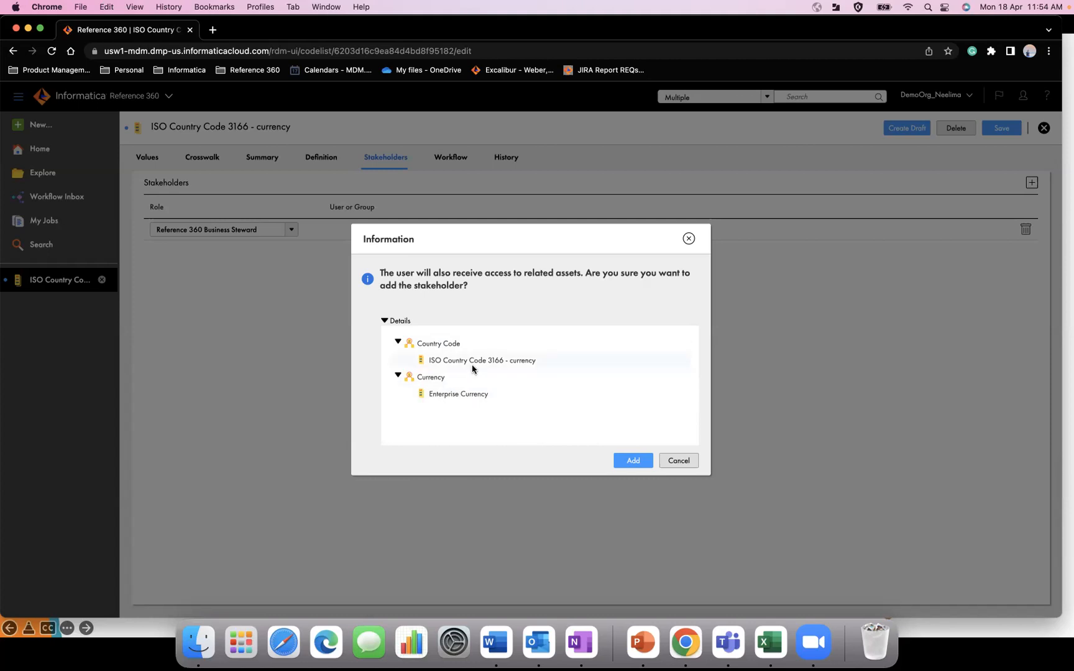
left_click(468, 396)
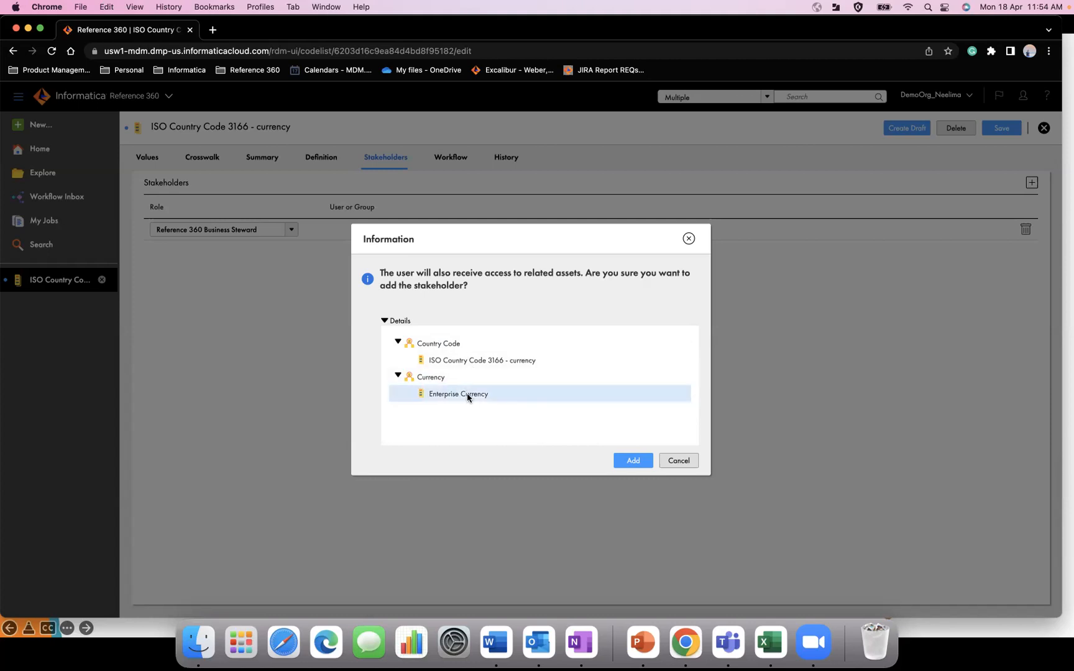
left_click(635, 461)
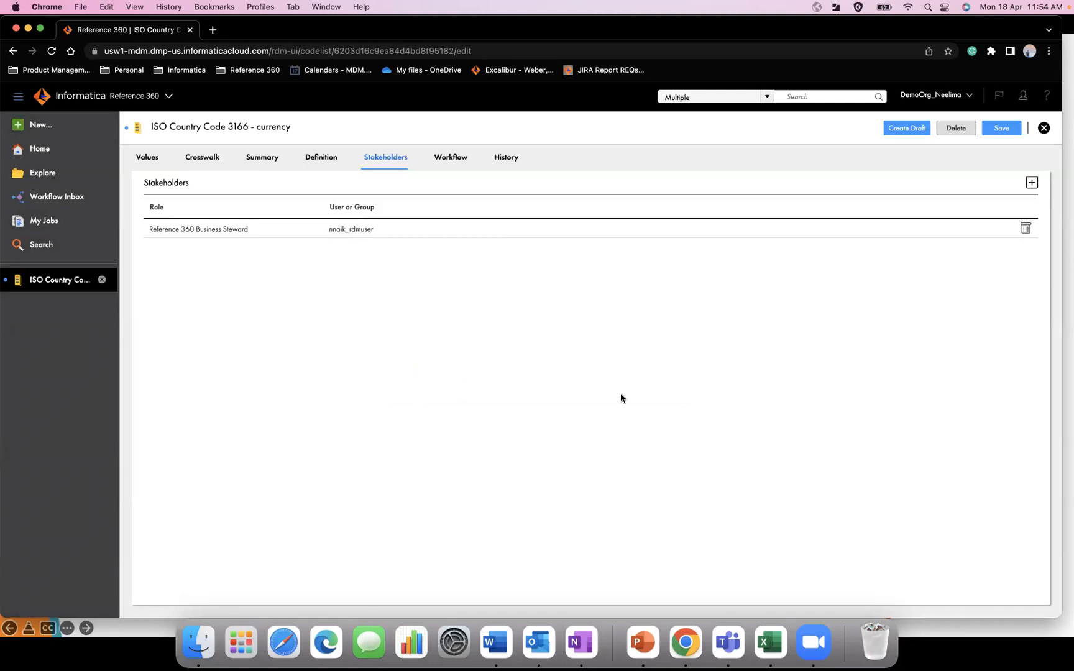
Step: Save the stakeholder change, then preview Enterprise State Code under Geography's State Code group
left_click(1002, 129)
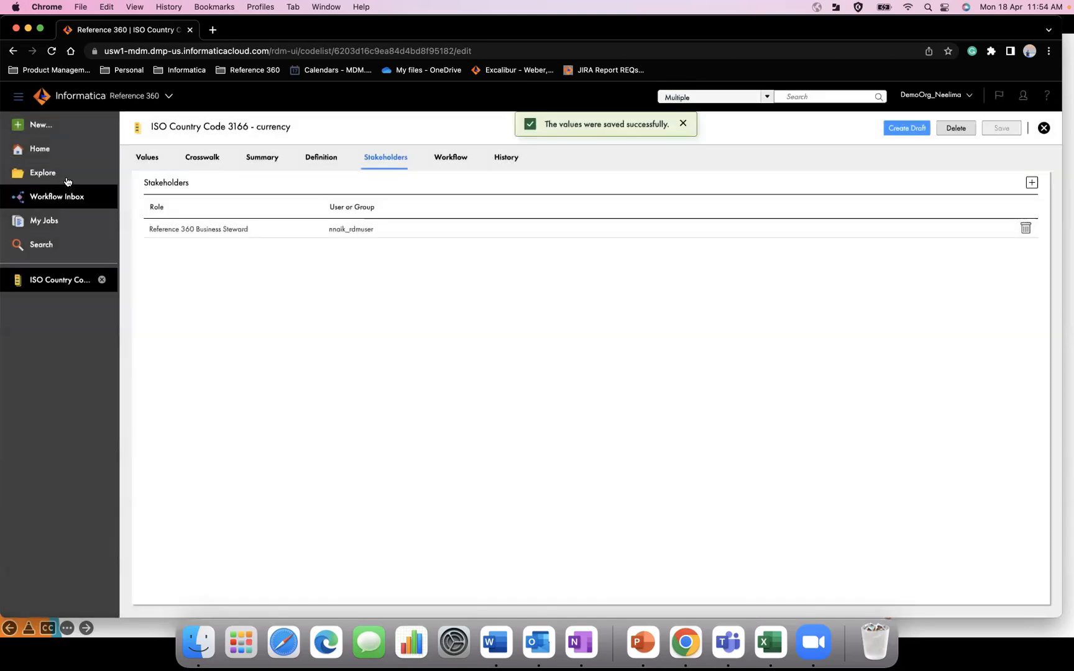
left_click(68, 180)
left_click(146, 209)
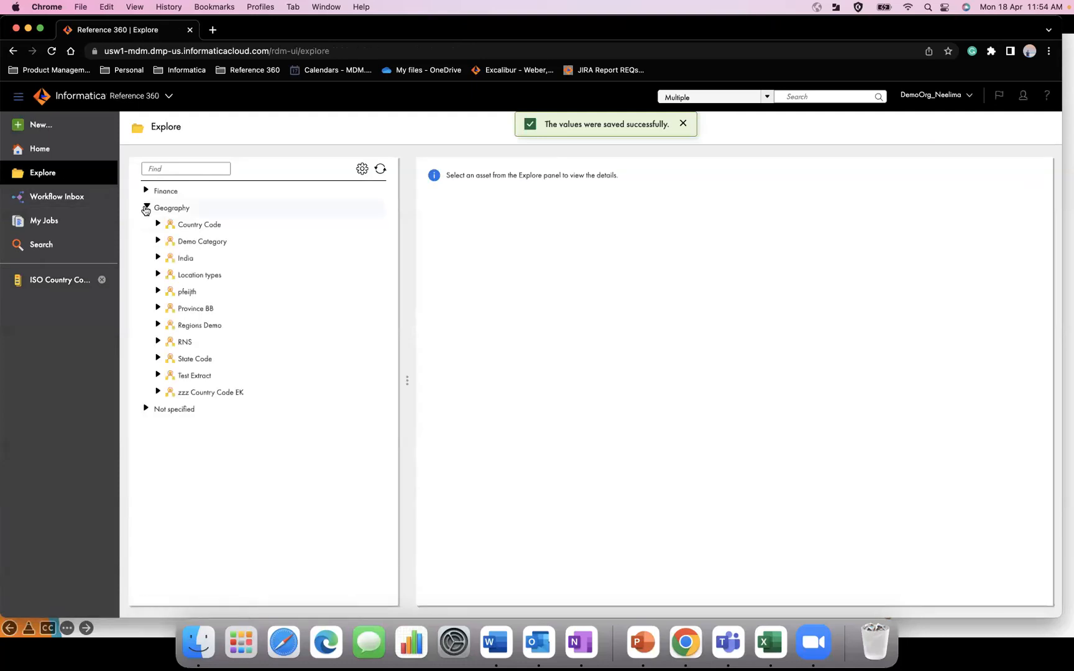
left_click(158, 358)
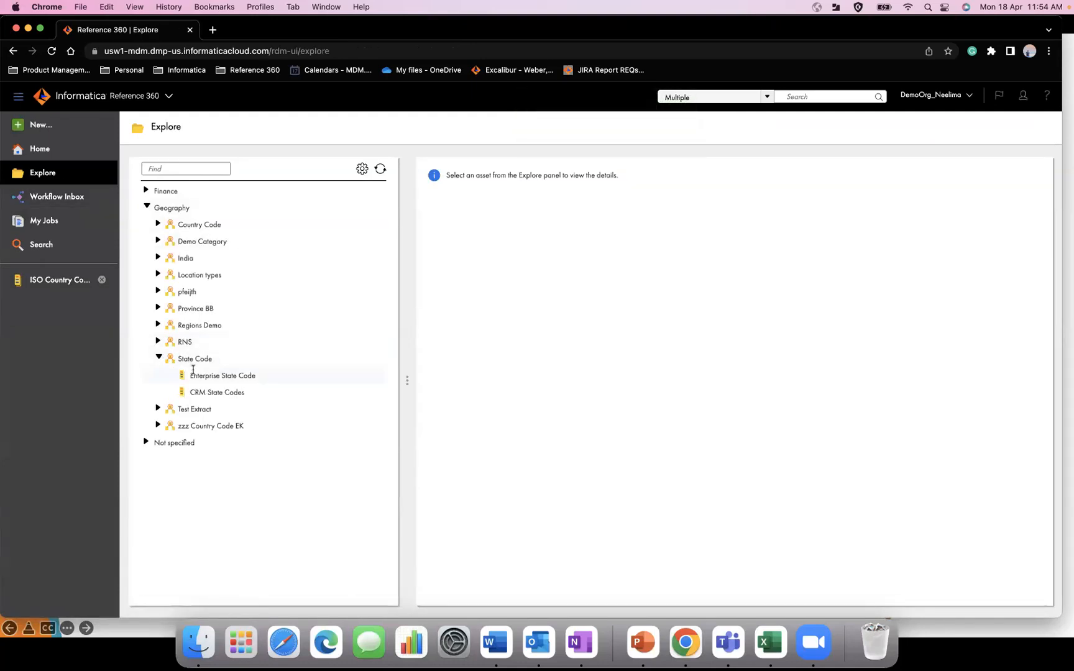
left_click(194, 373)
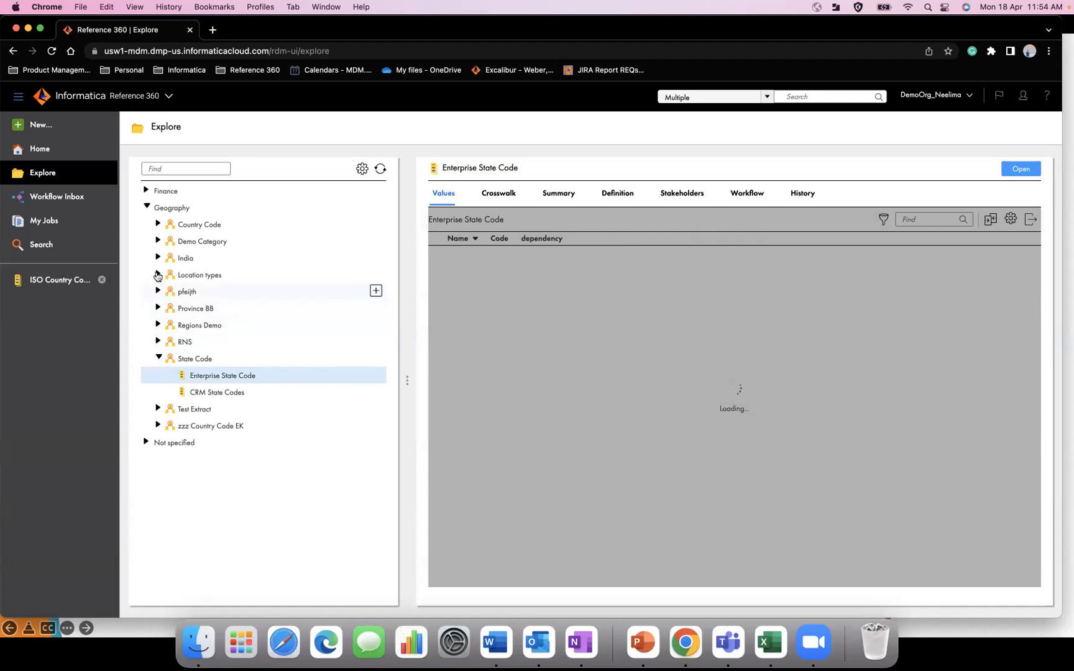
Step: Expand Geography's Location types group and open Enterprise Location types for editing
left_click(157, 276)
left_click(224, 292)
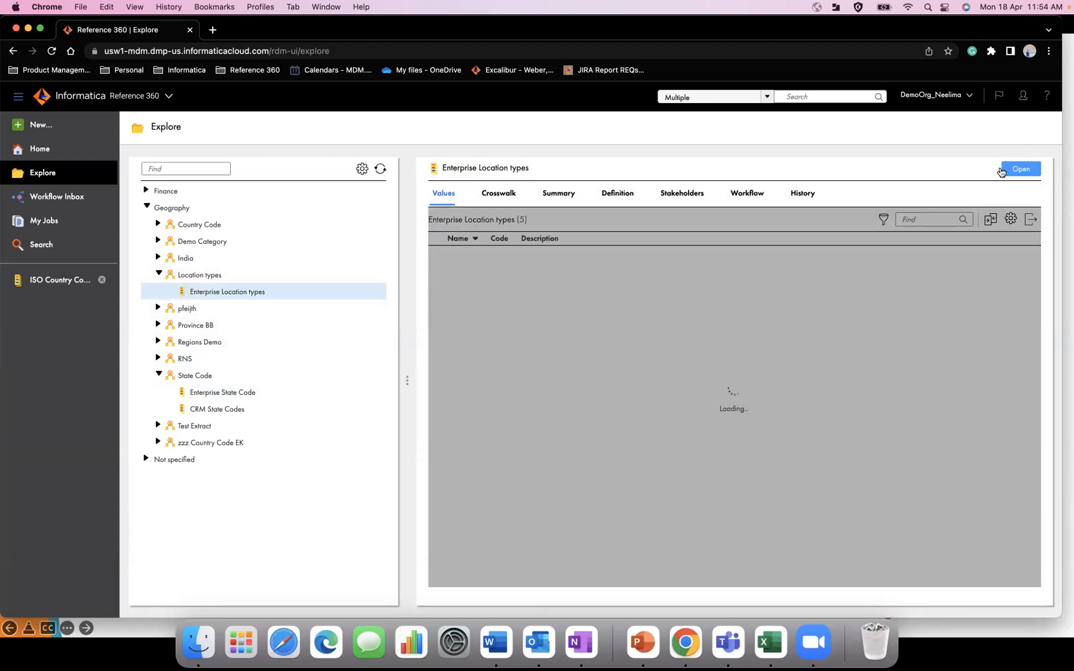
left_click(1003, 170)
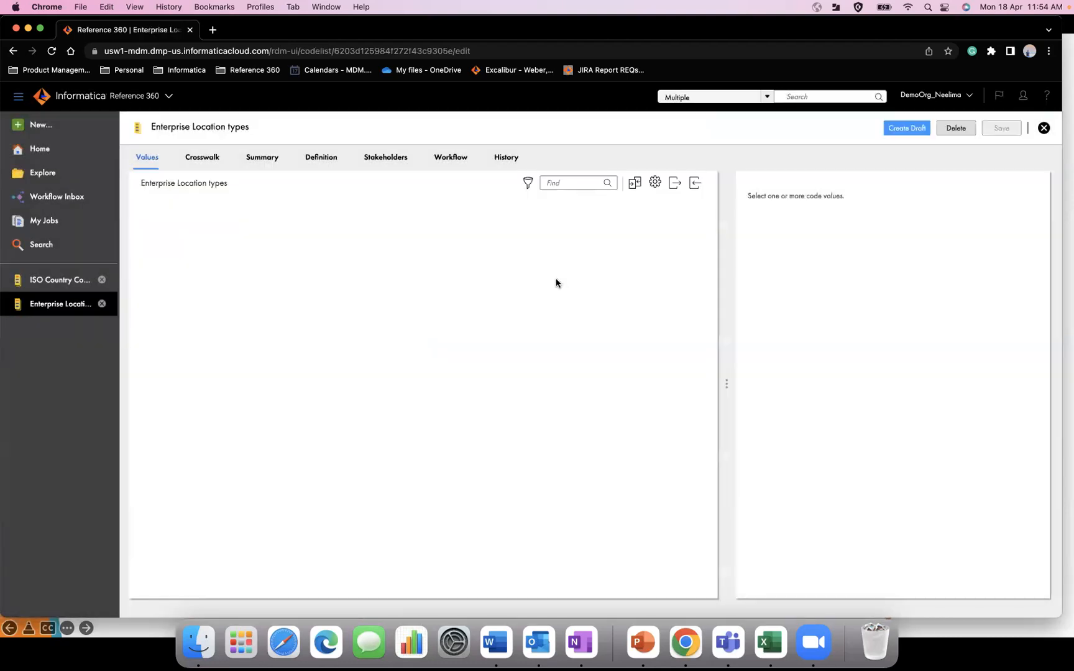
Step: Add the RDM test user as a Reference 360 Business Analyst stakeholder on Enterprise Location types and save
left_click(399, 165)
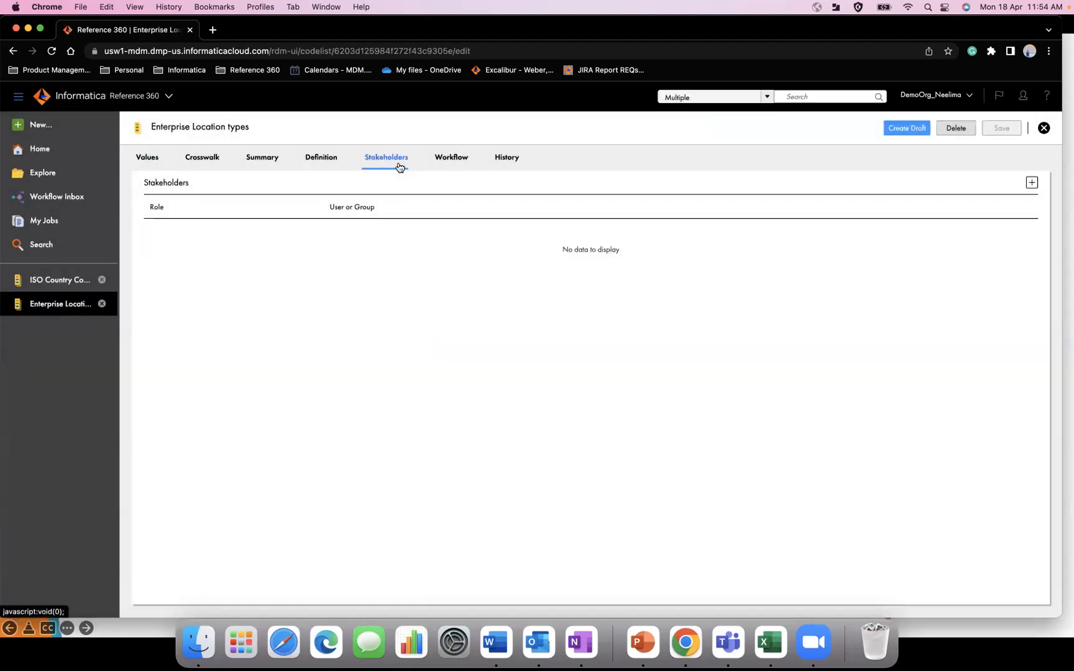
left_click(1031, 183)
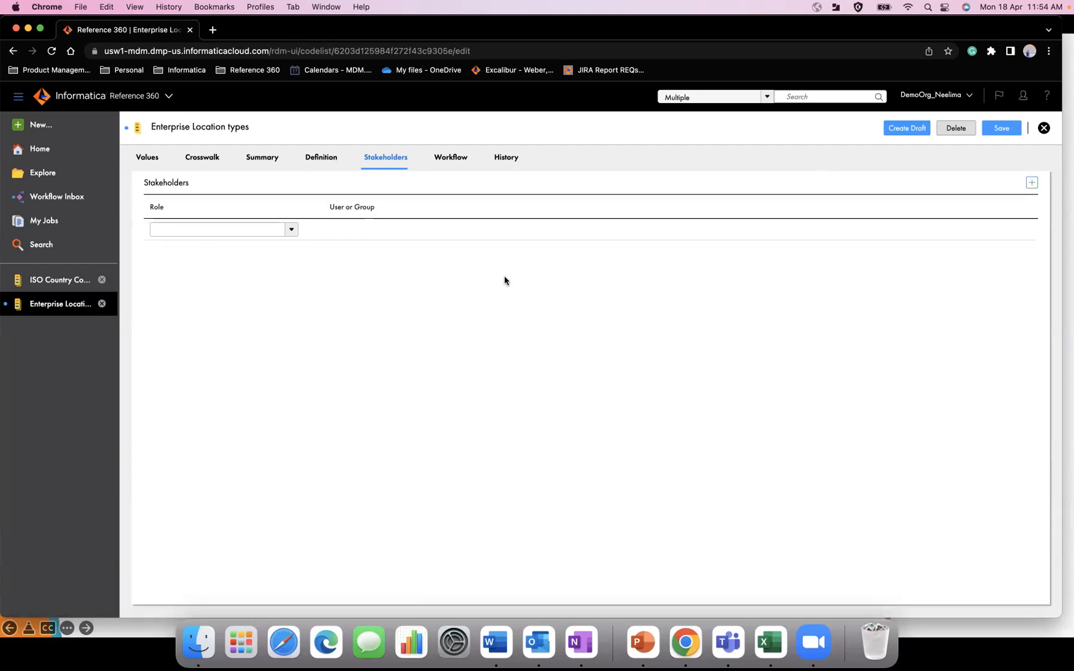
left_click(291, 230)
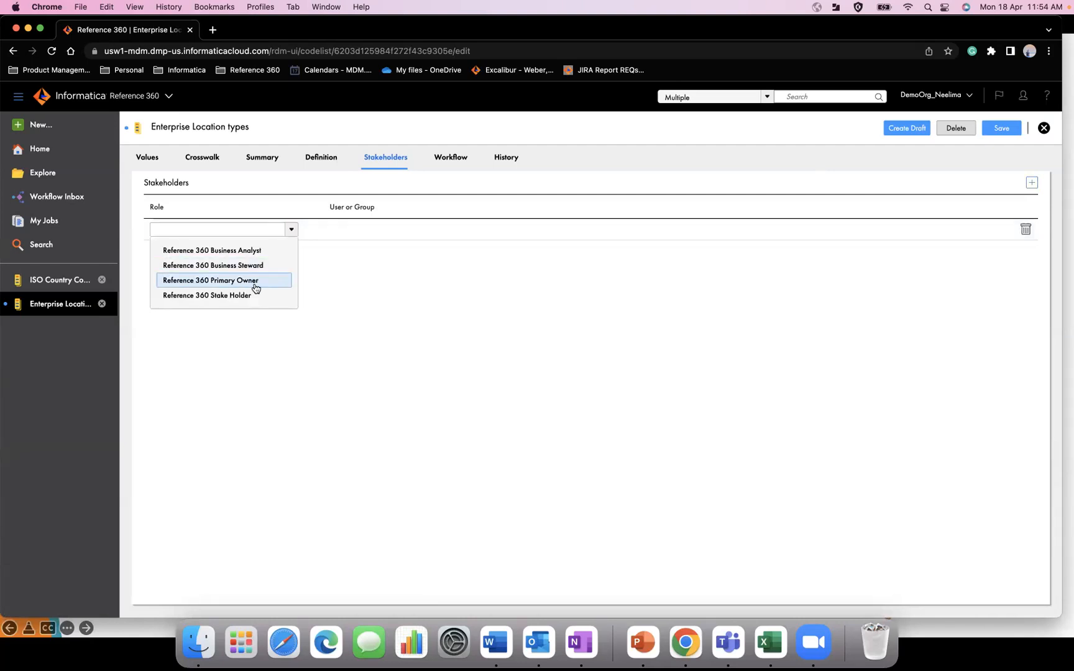
left_click(264, 250)
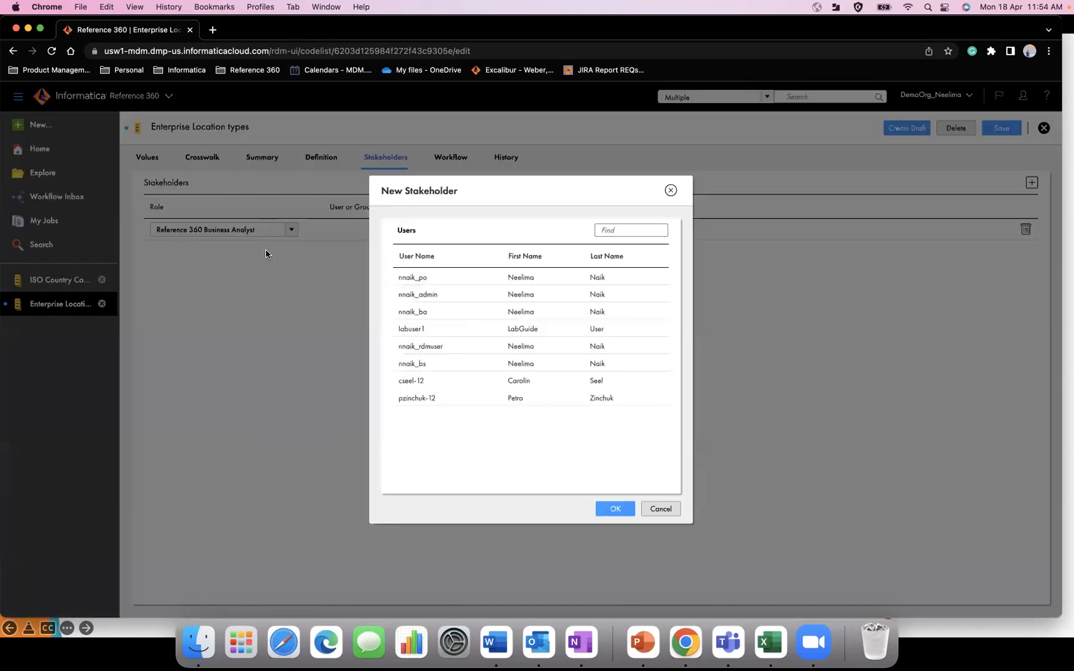
left_click(443, 348)
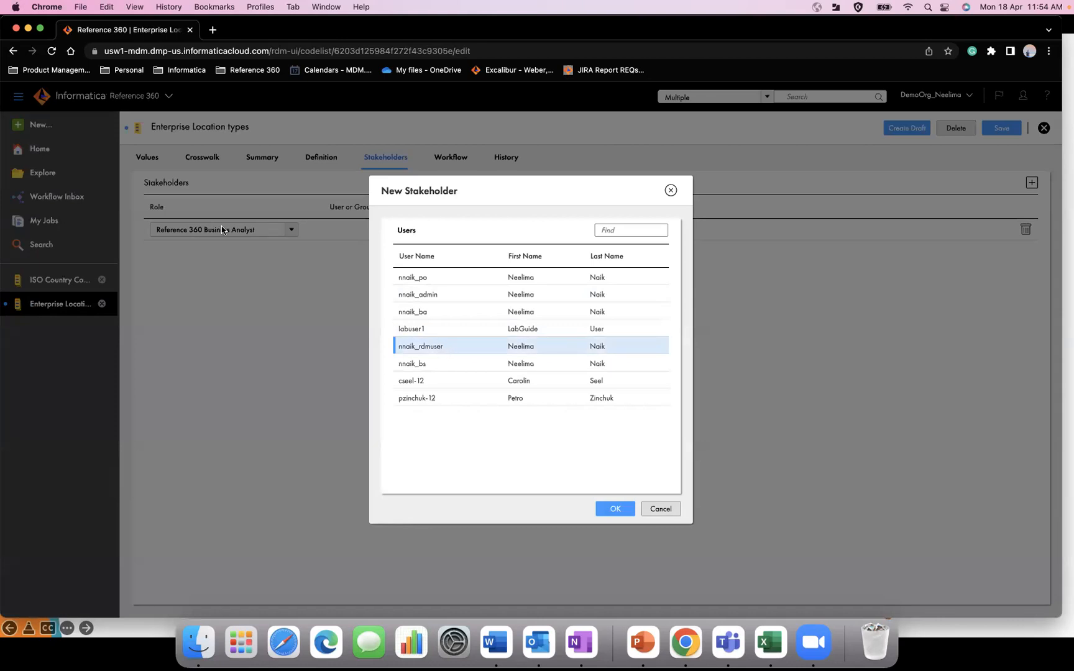
left_click(611, 510)
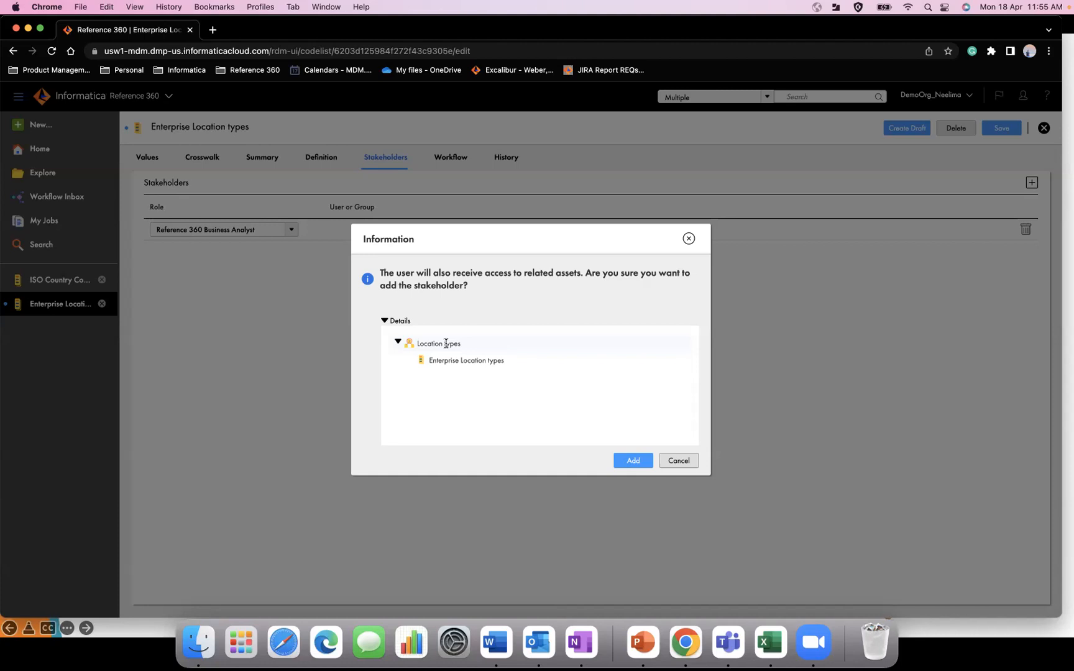
left_click(640, 461)
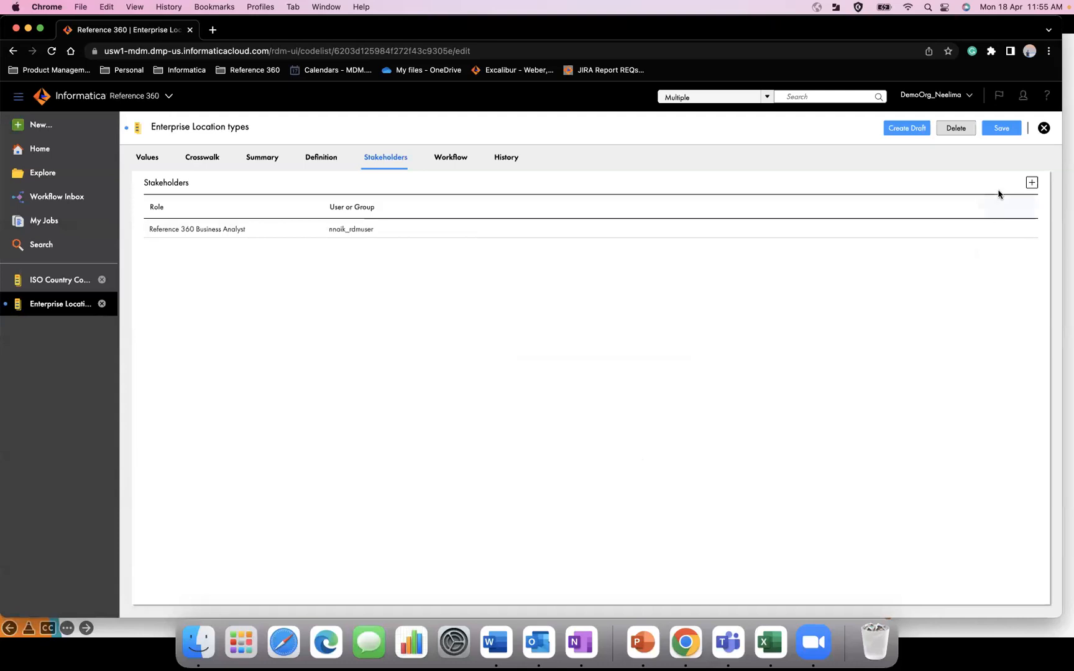
left_click(1002, 129)
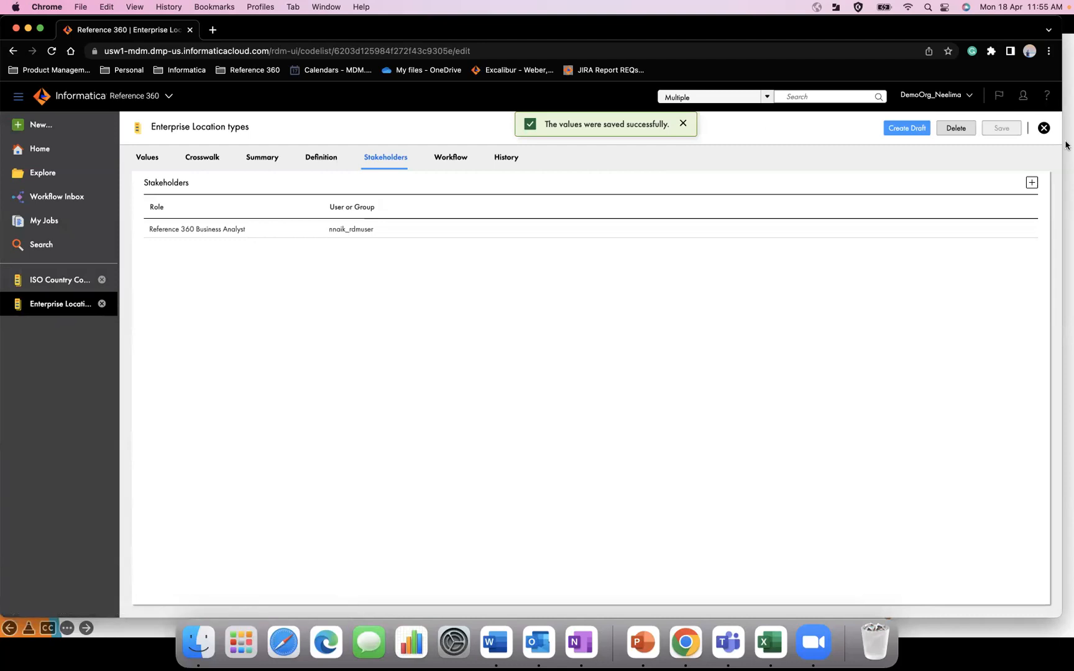
left_click(1023, 98)
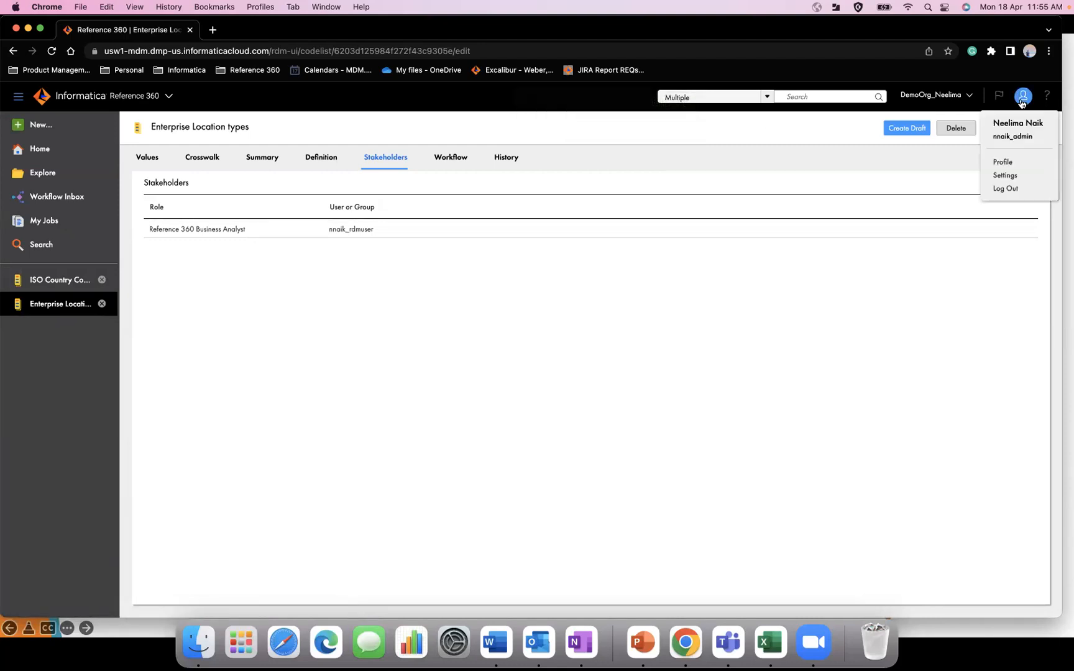
Step: Log out, sign back in with the stakeholder RDM test user's saved login, and launch Reference 360
left_click(1007, 191)
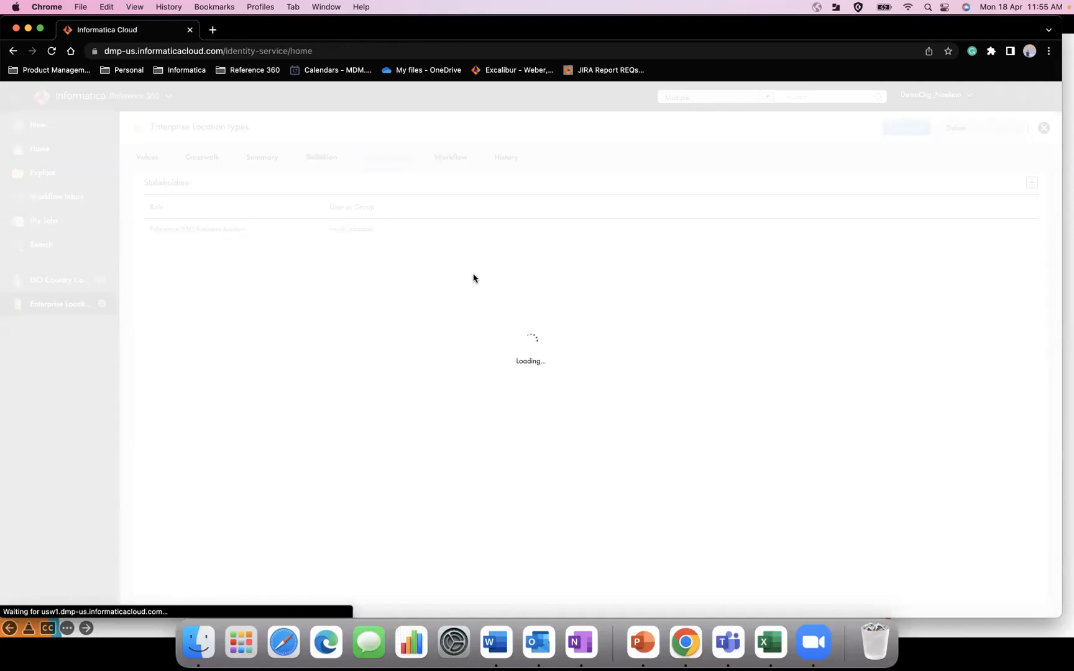
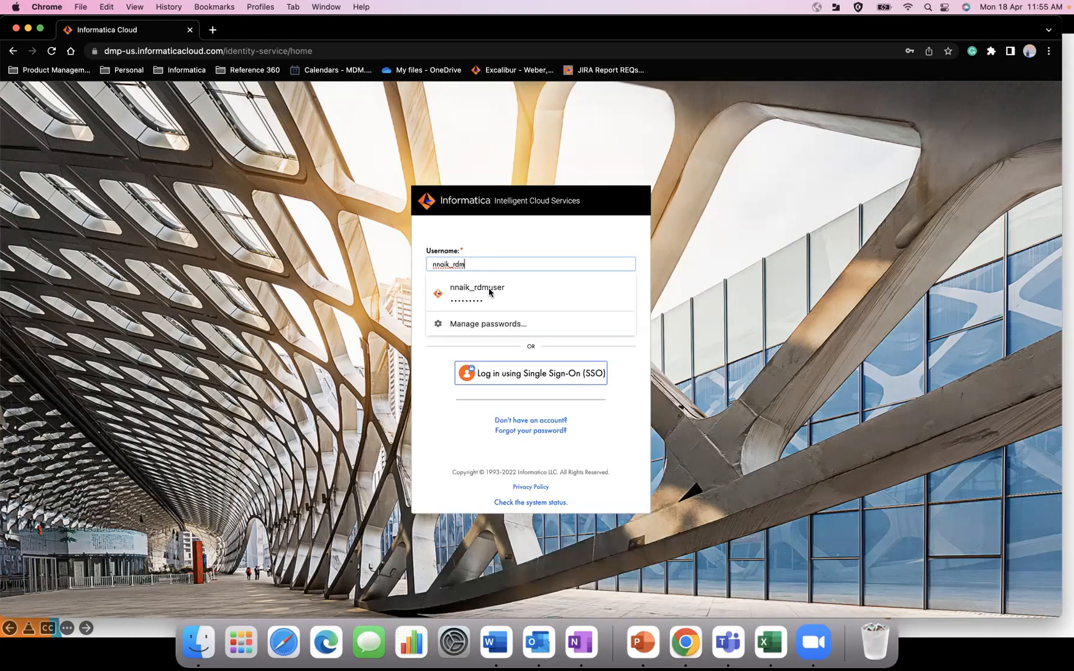
left_click(524, 296)
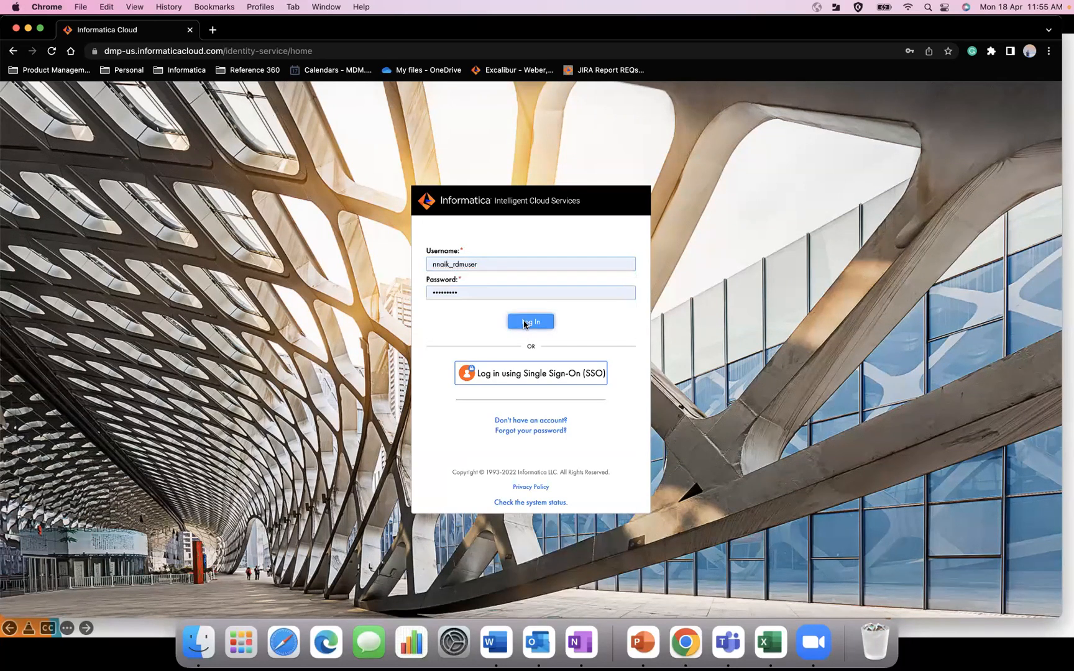
left_click(524, 323)
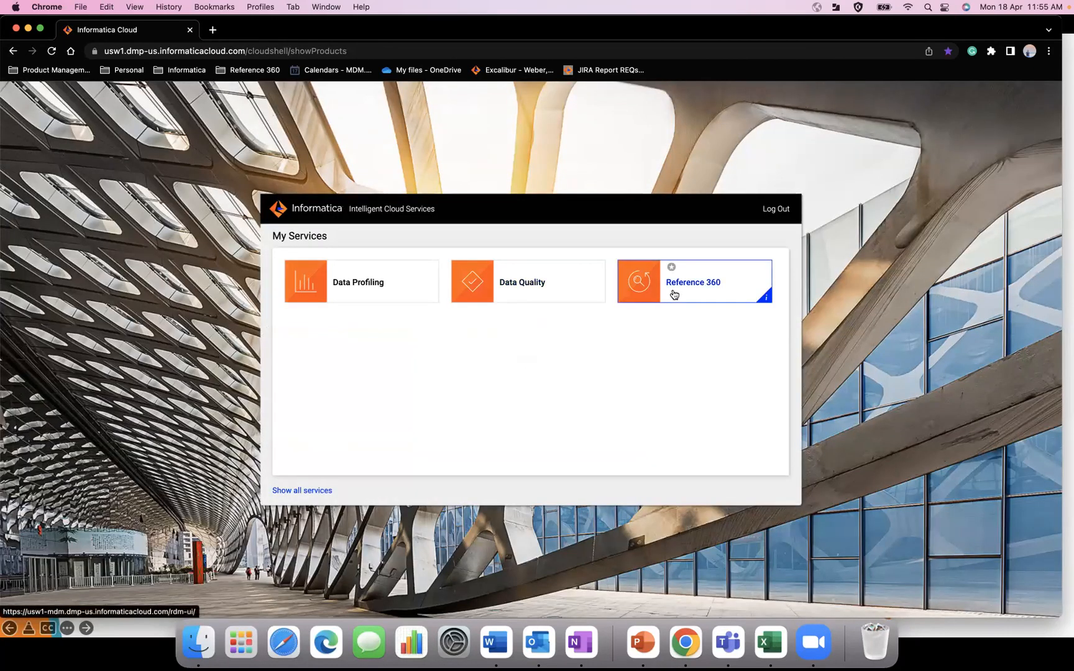
left_click(674, 292)
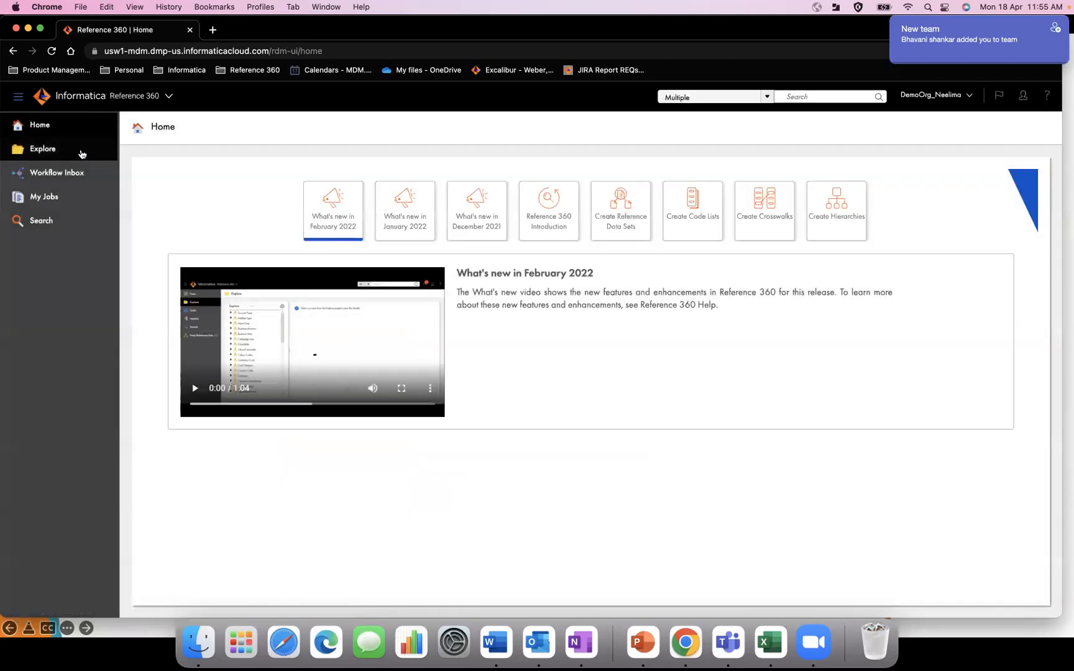
Step: In Explore, expand Finance > Currency and Geography > Country Code
left_click(81, 155)
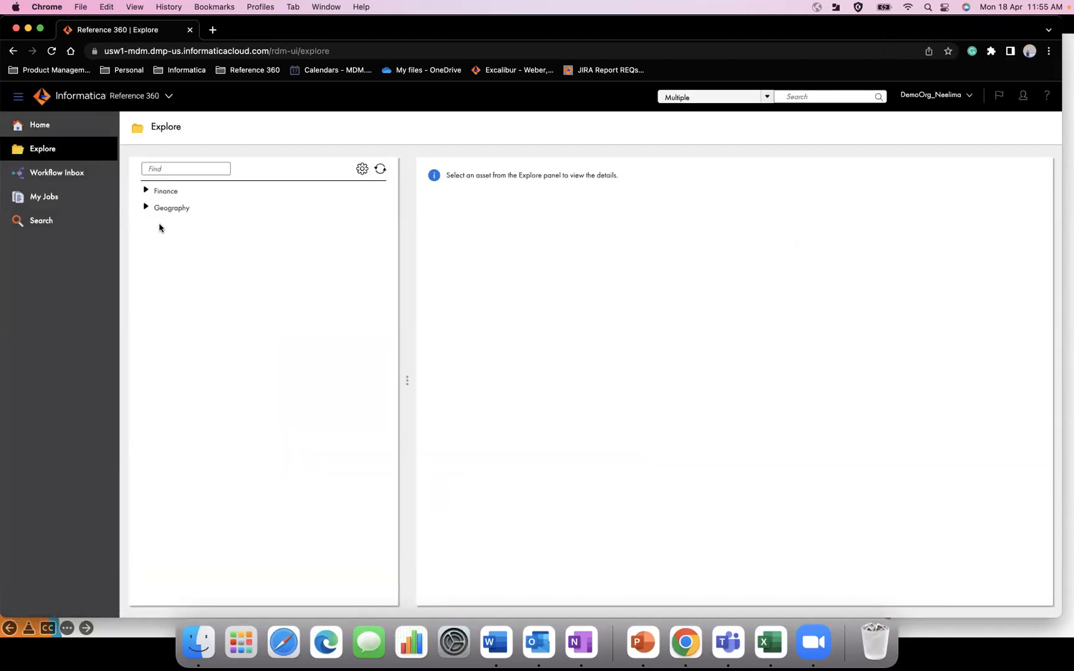
left_click(146, 192)
left_click(159, 208)
left_click(146, 242)
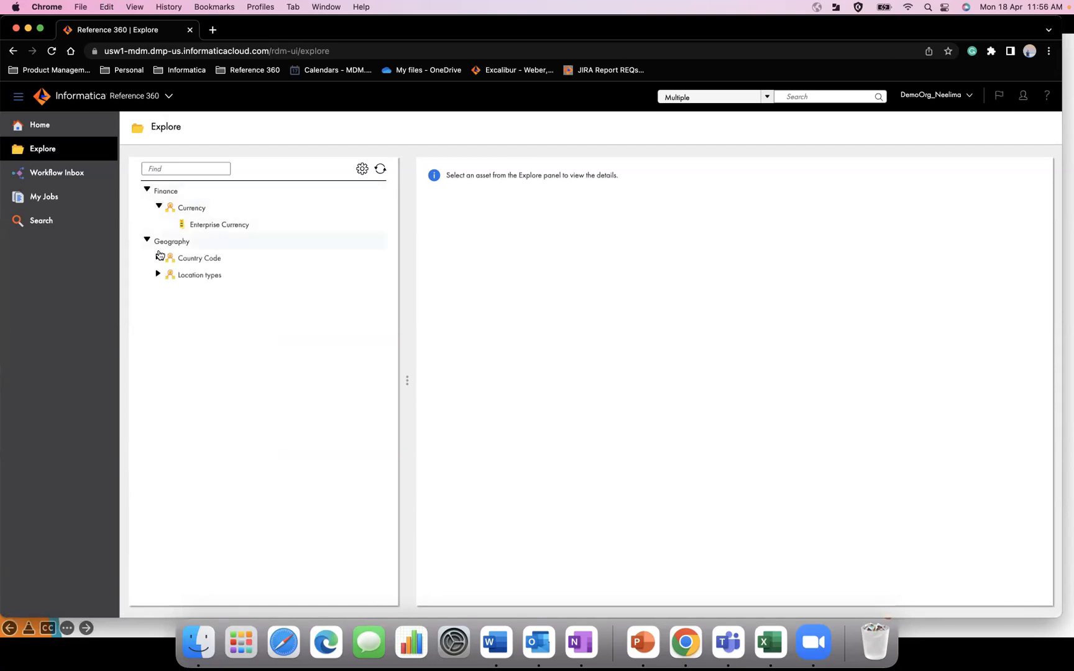
left_click(159, 257)
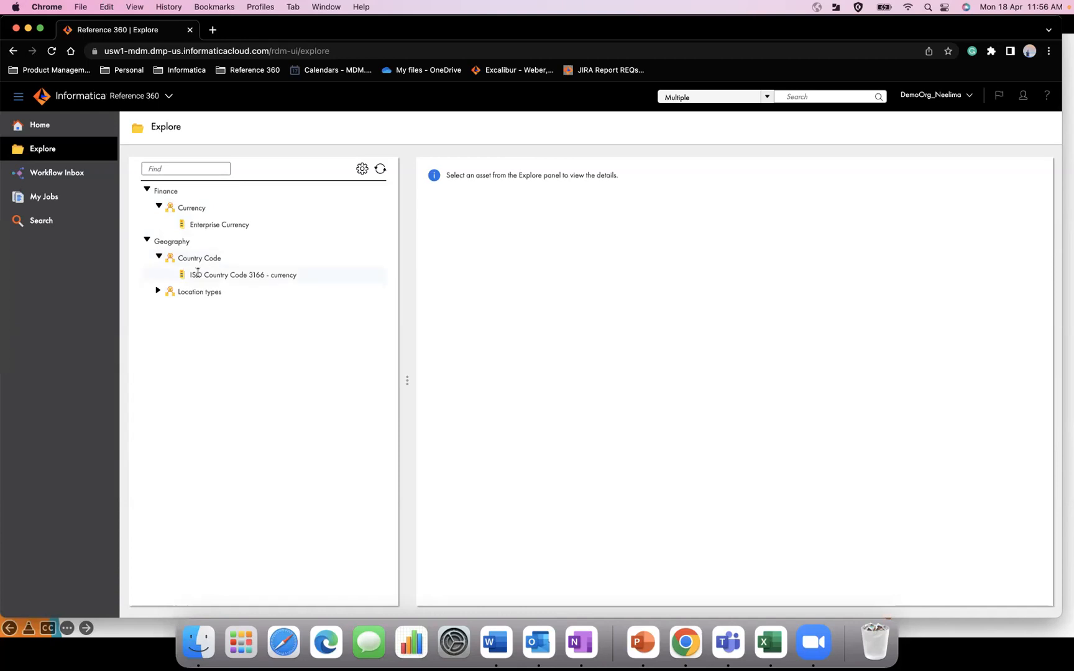
Step: Select ISO Country Code 3166 - currency, check its Stakeholders list, and open the code list
left_click(197, 274)
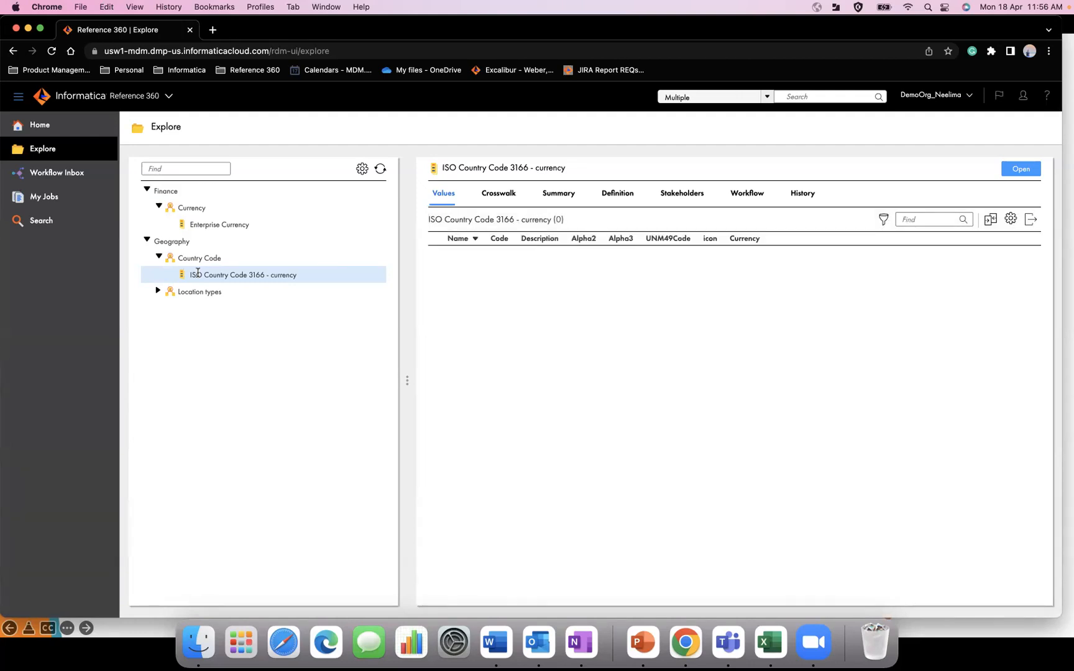
left_click(691, 193)
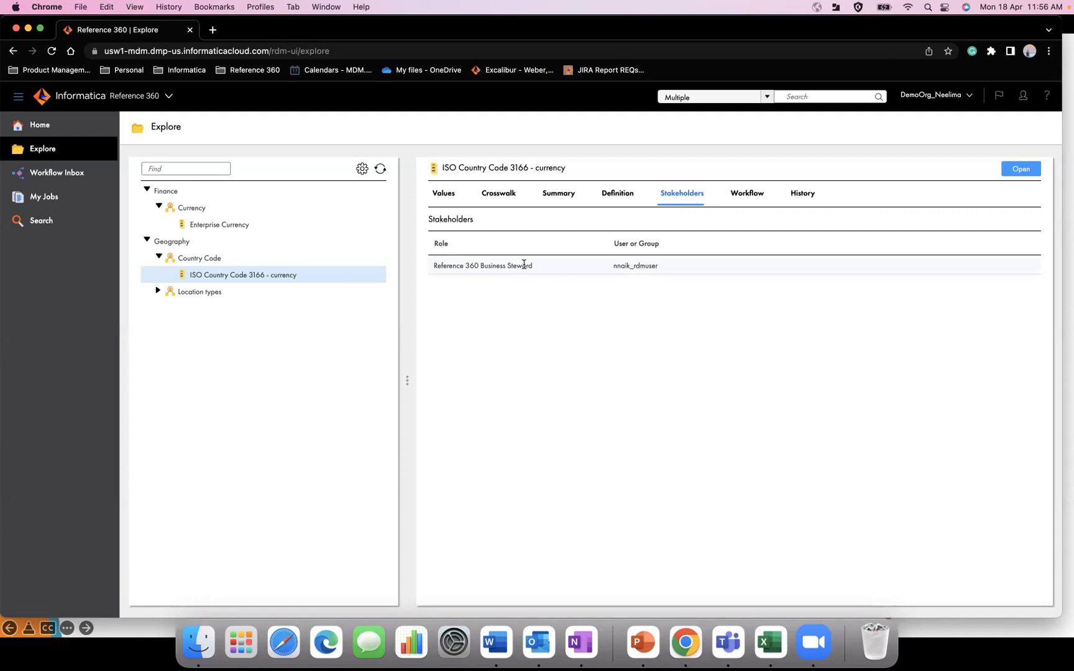
left_click(1021, 168)
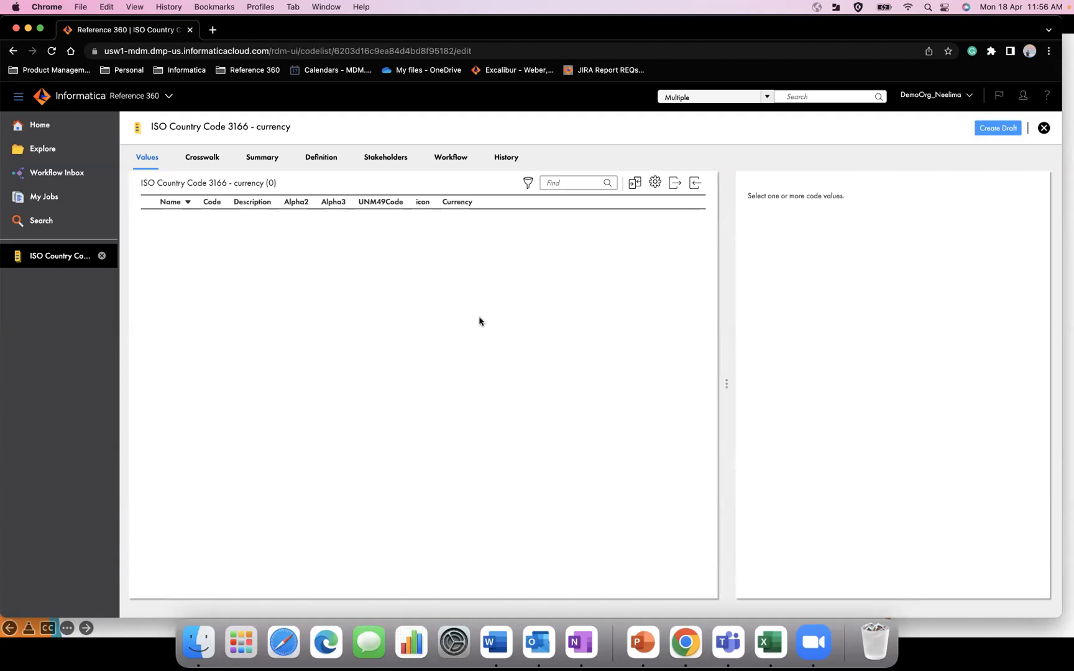
Step: In Explore, expand Location types and open the Enterprise Location types code list
left_click(65, 157)
left_click(159, 292)
left_click(209, 309)
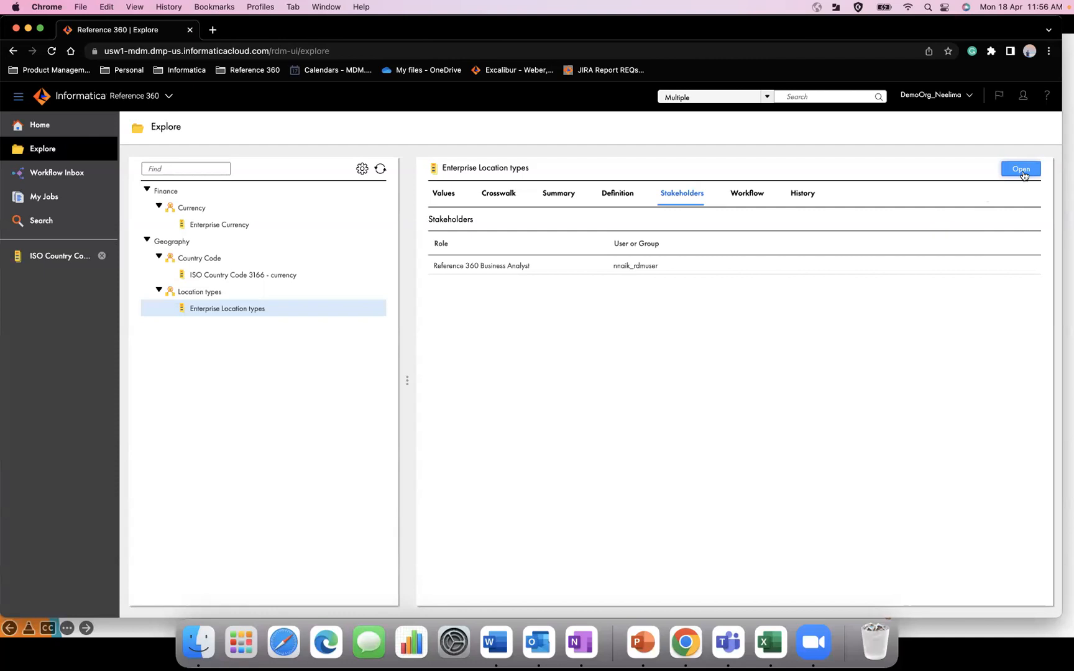
left_click(1021, 170)
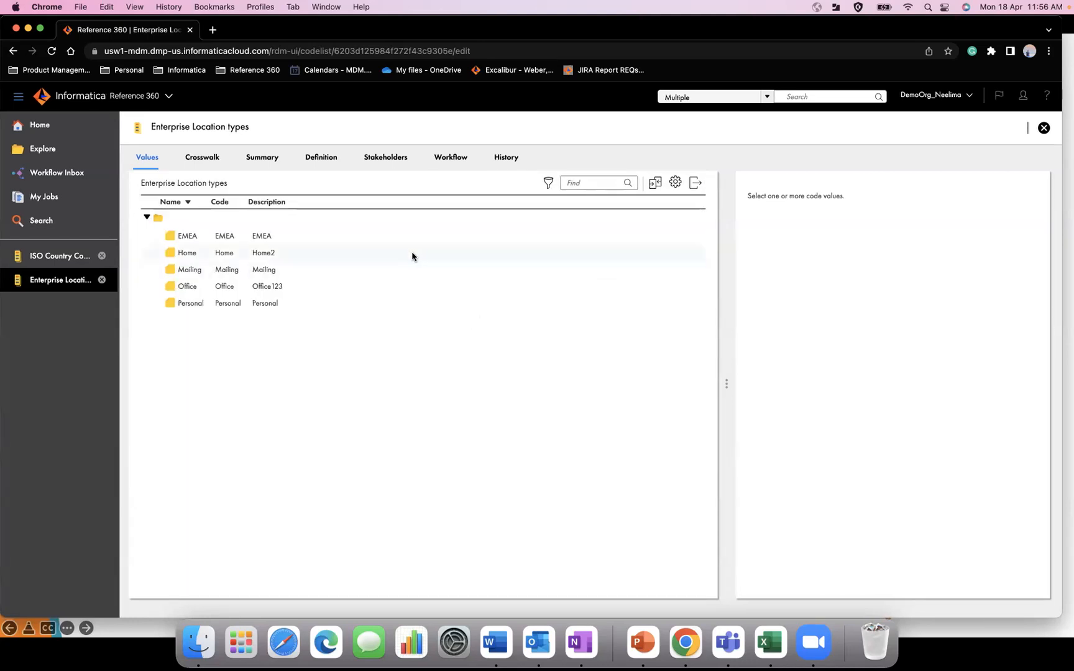
Step: Inspect the Home and Mailing values and confirm the signed-in user, switching between open code lists
left_click(411, 255)
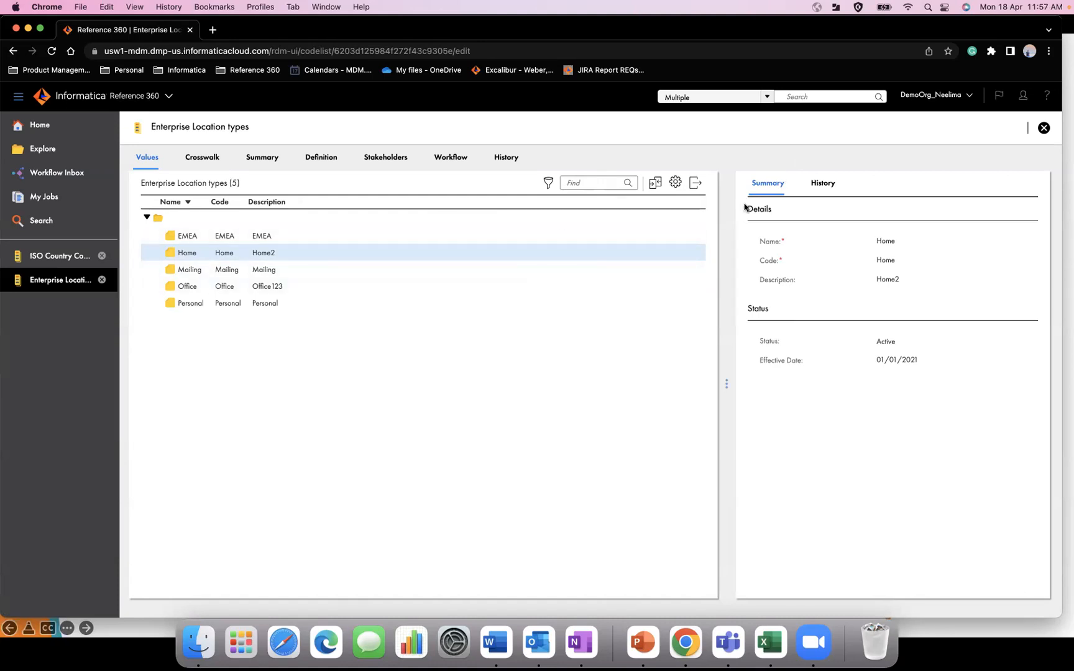
left_click(302, 274)
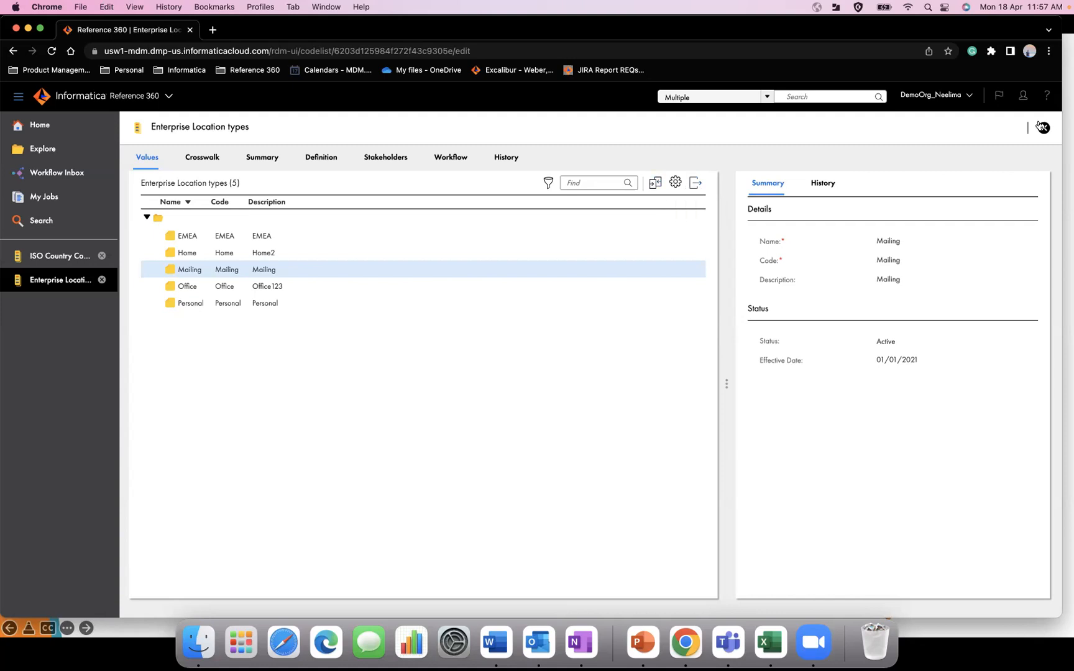
left_click(1025, 95)
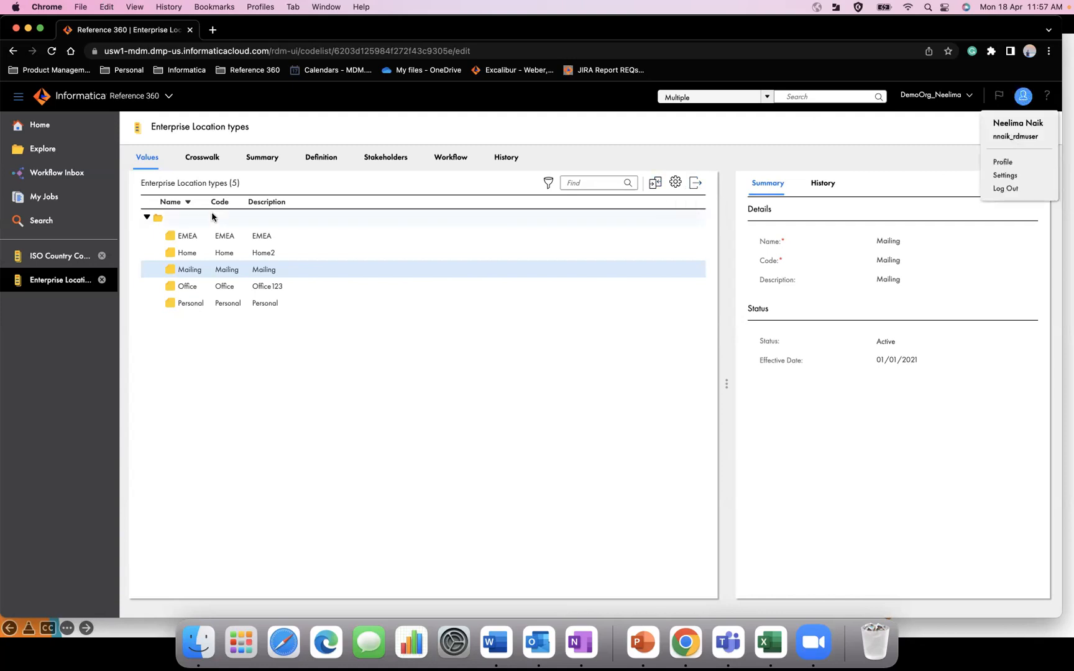
left_click(79, 253)
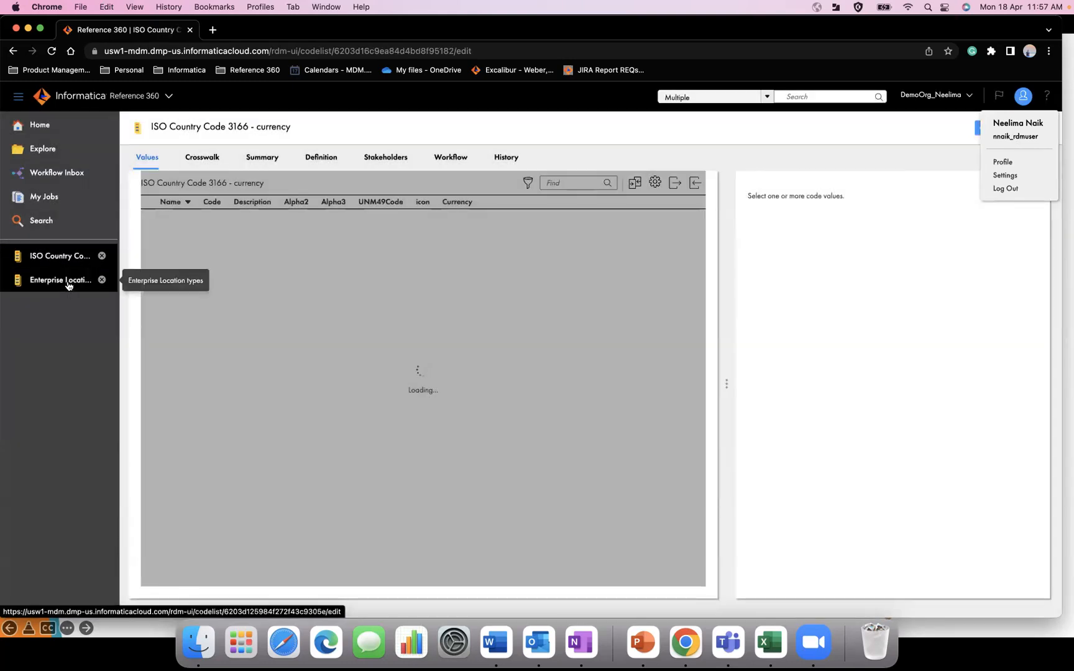
left_click(67, 280)
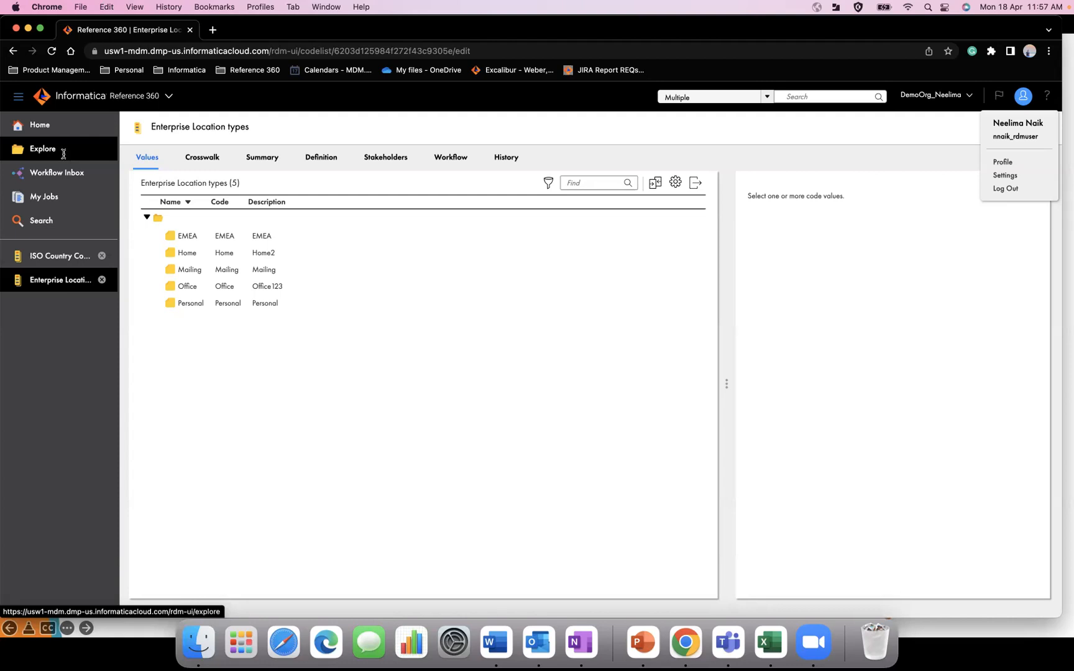
Step: Recheck the Mailing value, then advance the presentation to its closing Thank you slide
left_click(491, 266)
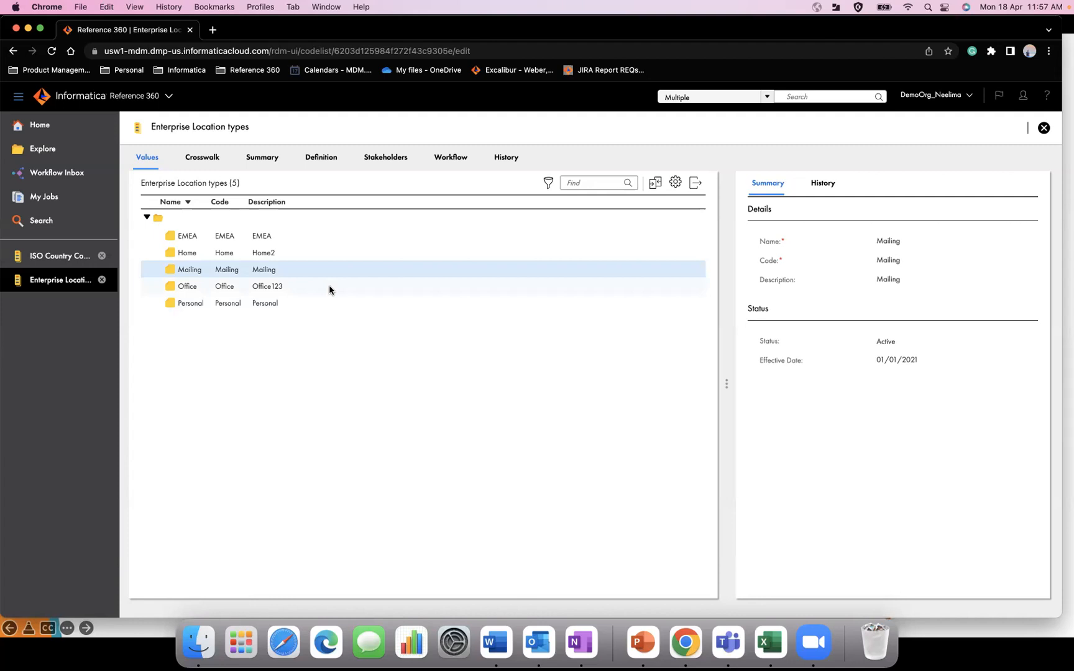
key("super+Tab")
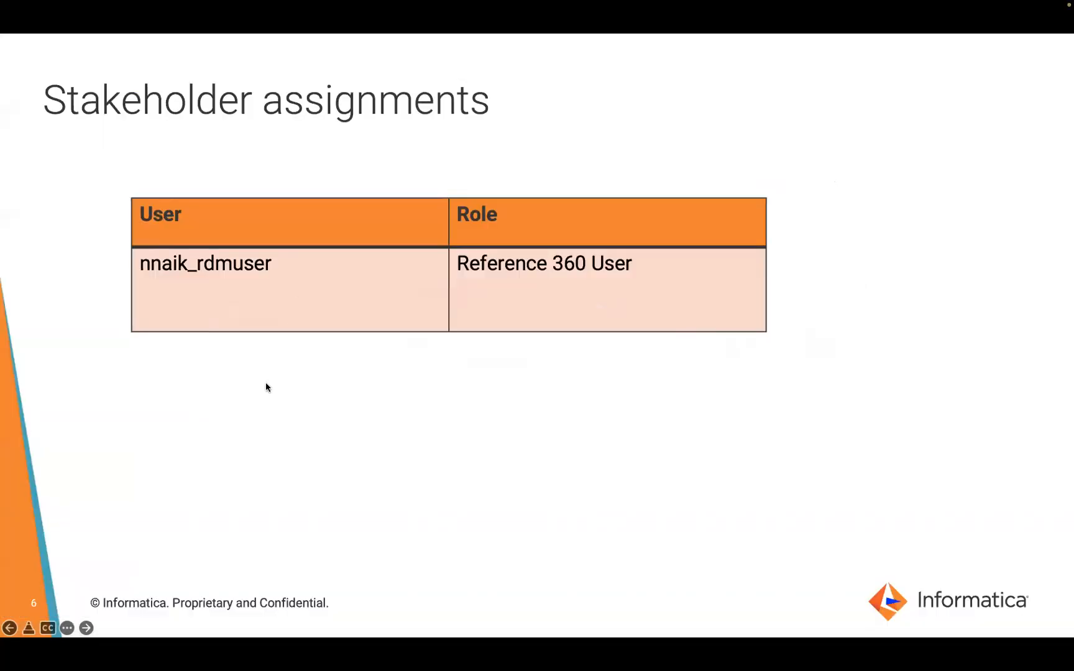
left_click(269, 404)
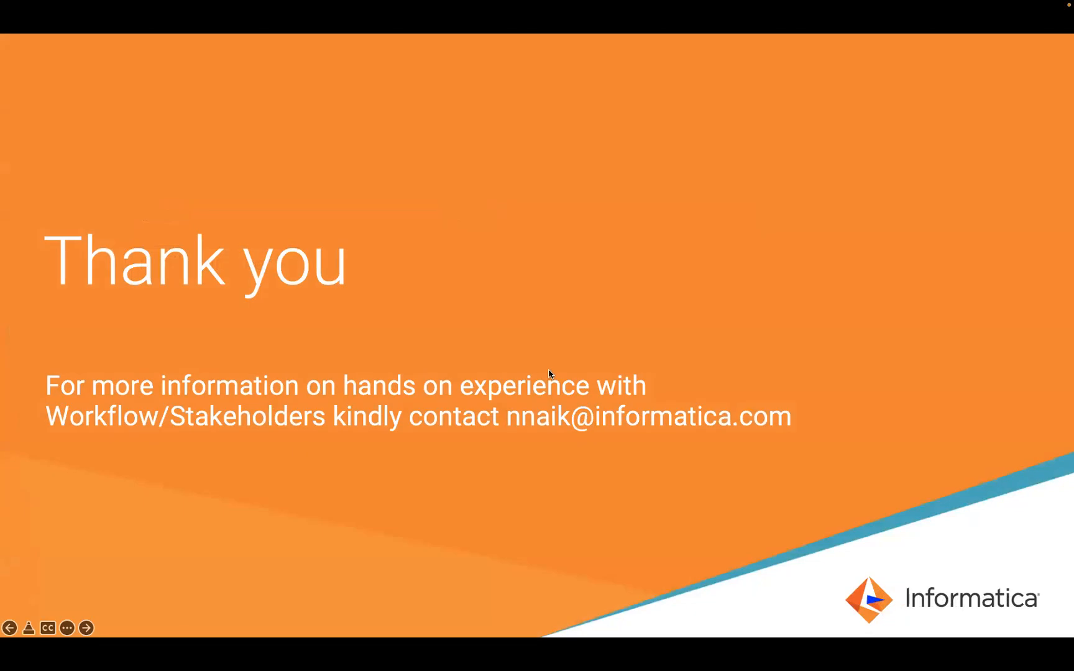